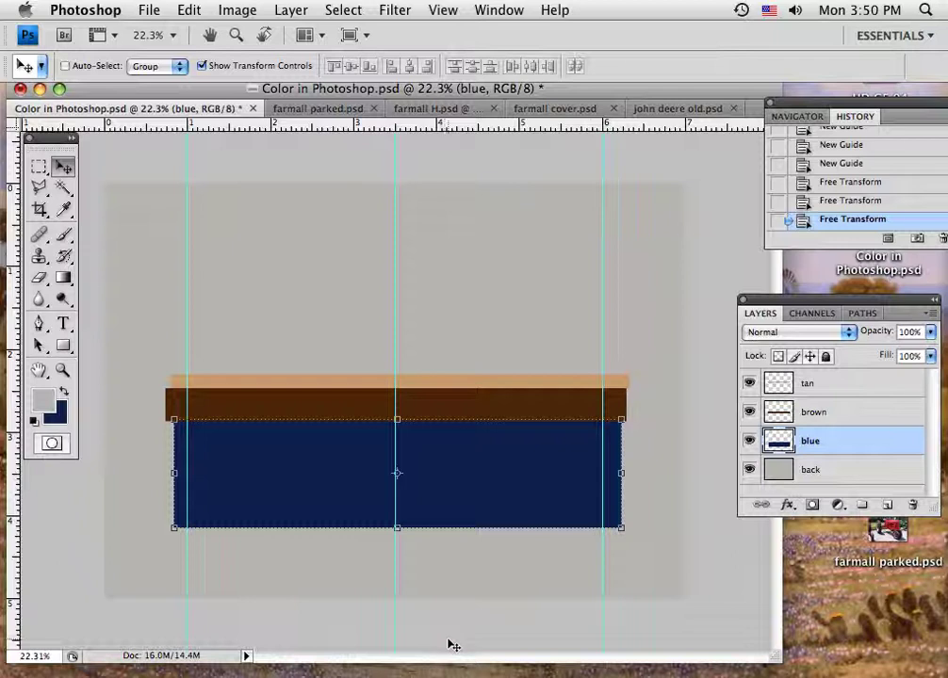
Show the navigator and toggle the back, blue, brown and tan layers off and on to check what each holds.
click(796, 117)
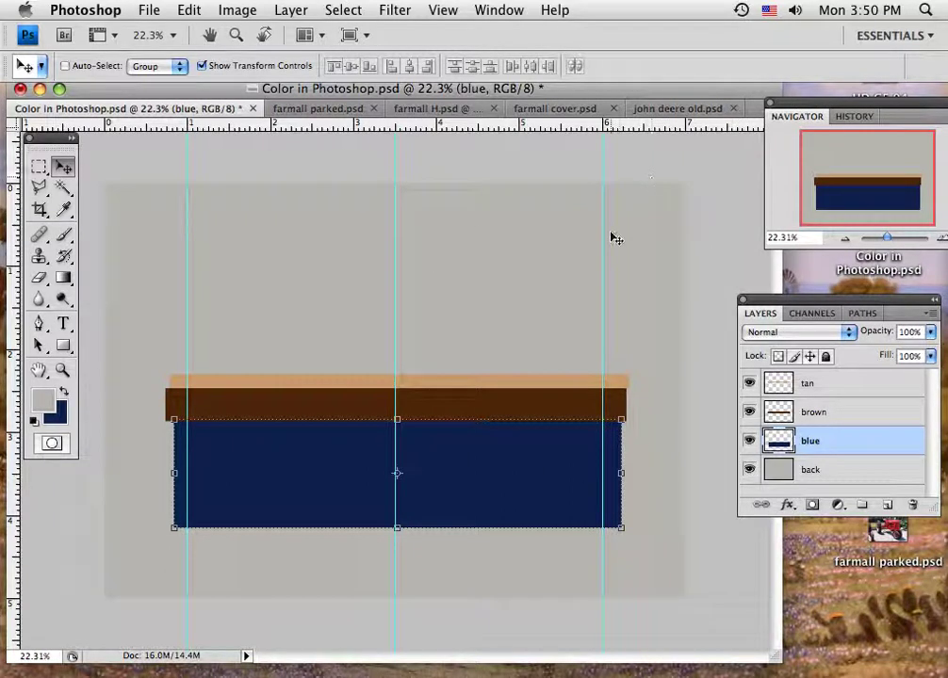
click(750, 471)
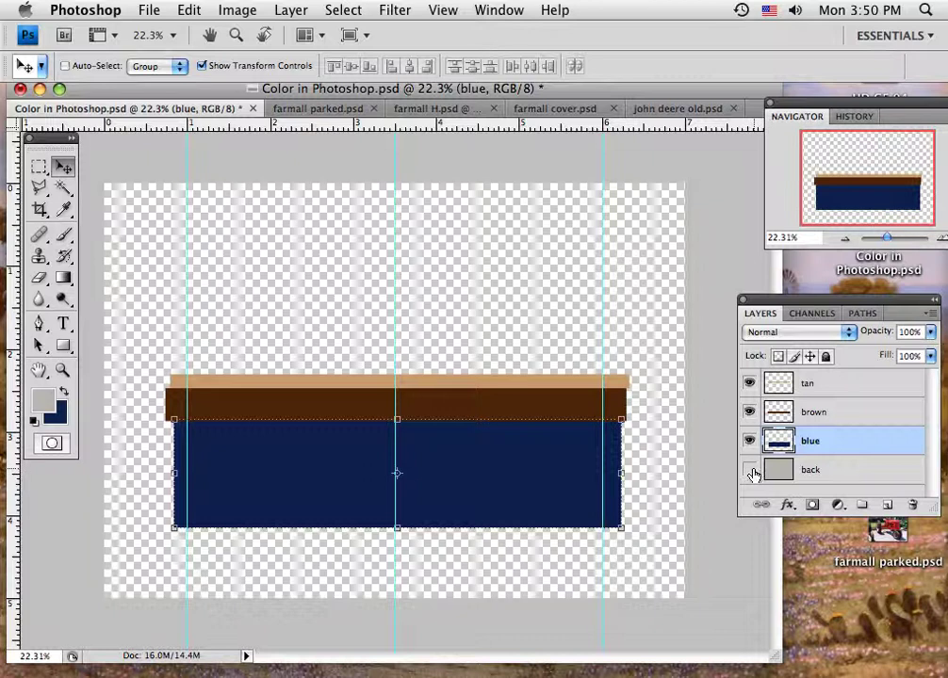
click(751, 471)
click(749, 441)
click(749, 441)
click(750, 412)
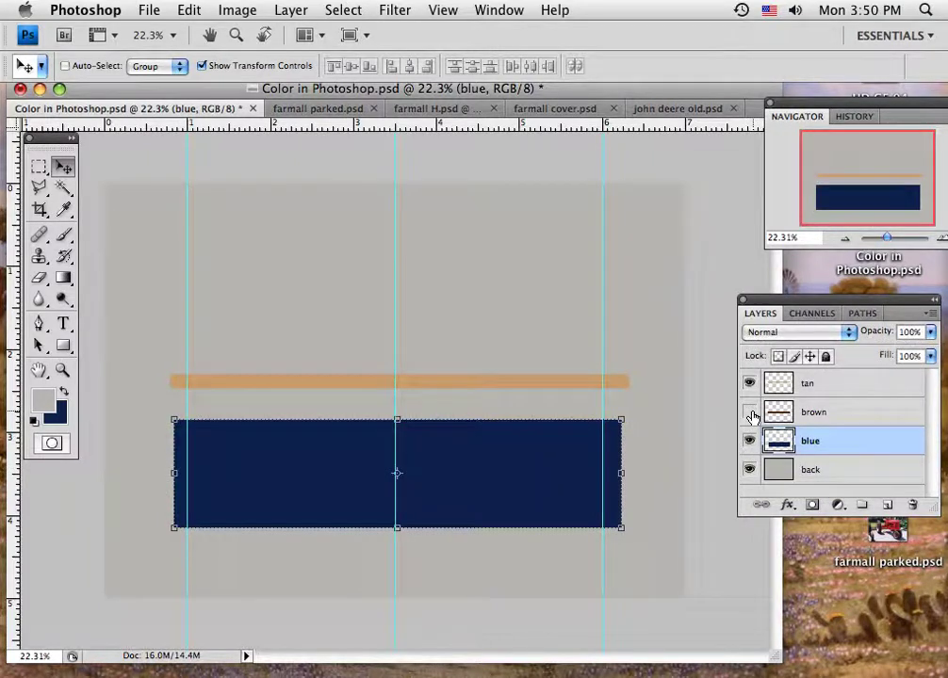
click(750, 412)
click(750, 384)
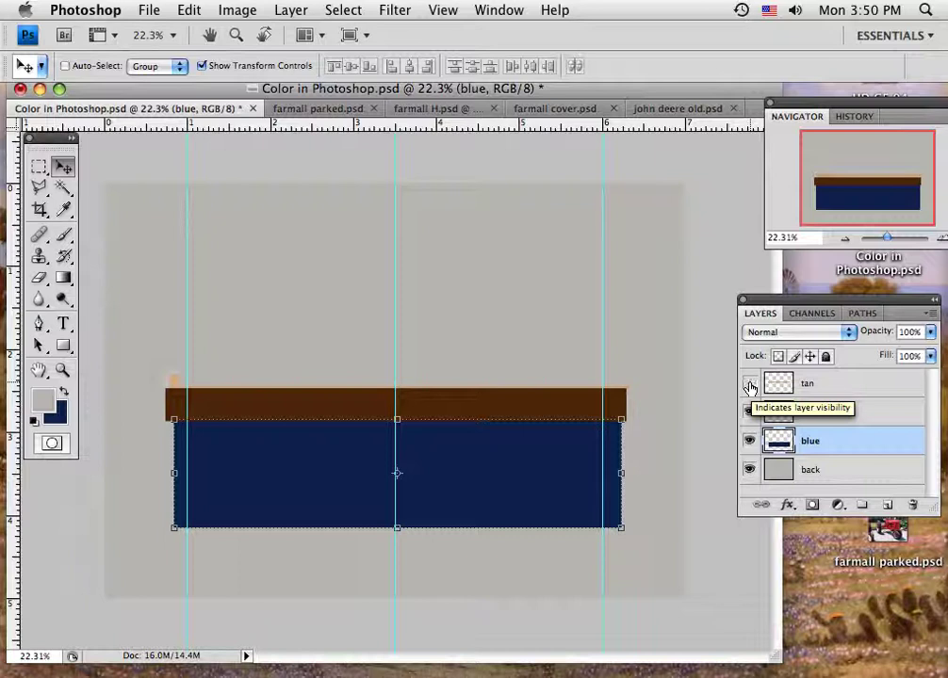
click(749, 385)
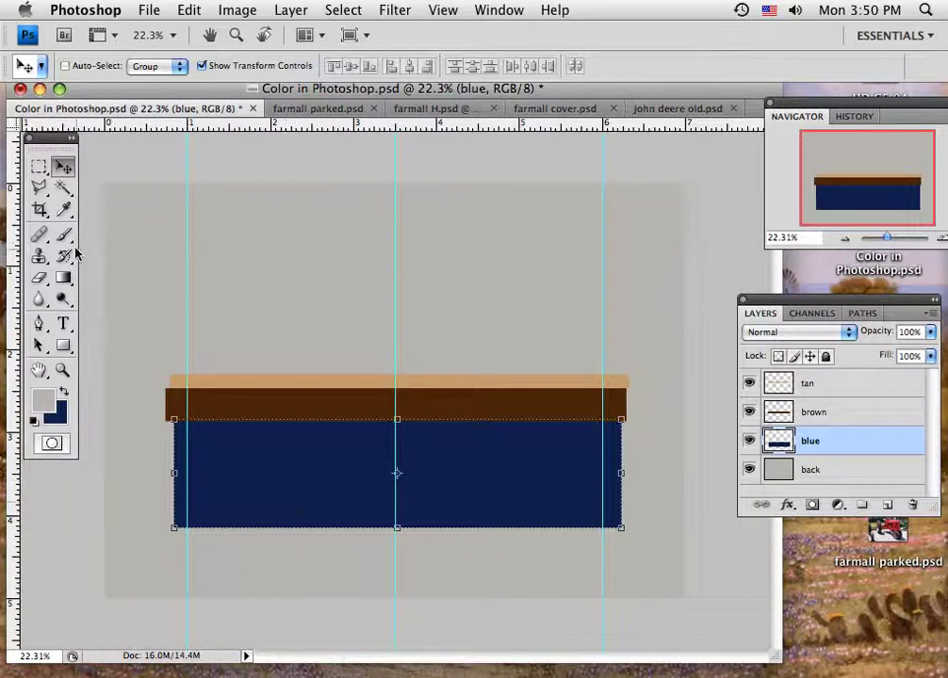
Select the tan bar on the tan layer with the Magic Wand, clearing the selection mistakenly made from the blue layer.
click(62, 187)
click(281, 388)
click(843, 385)
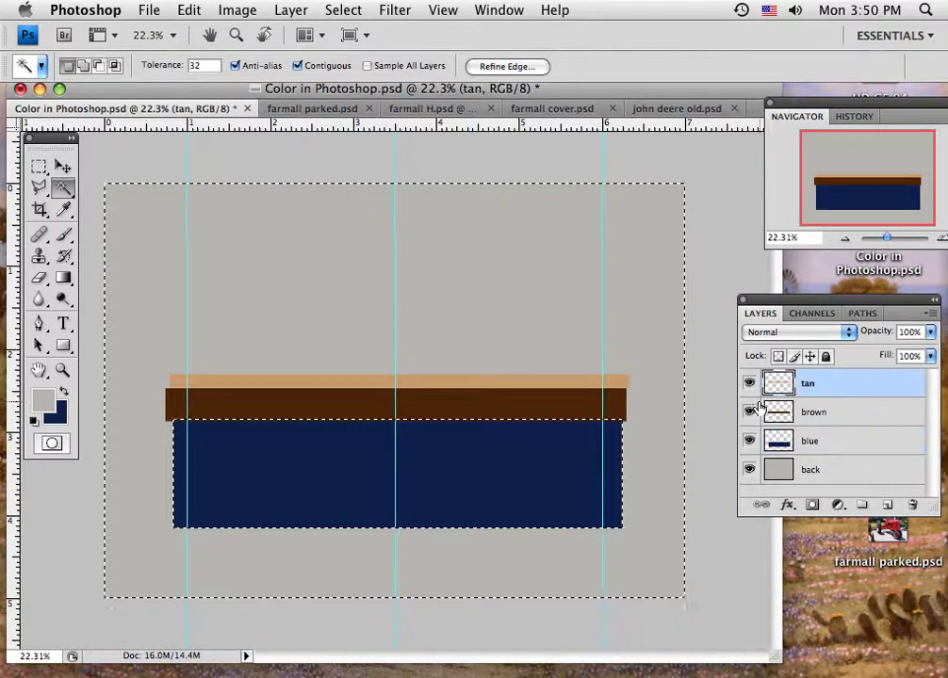
key(super+d)
click(288, 382)
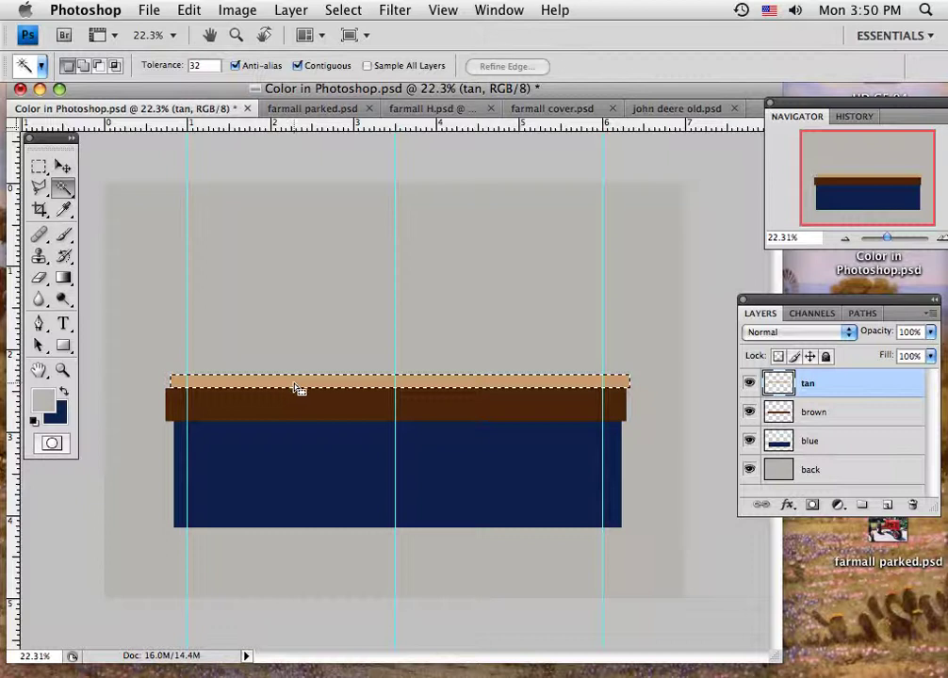
Set the foreground colour to light tan f2c79e after trying various orange, white, black and brown shades.
click(45, 403)
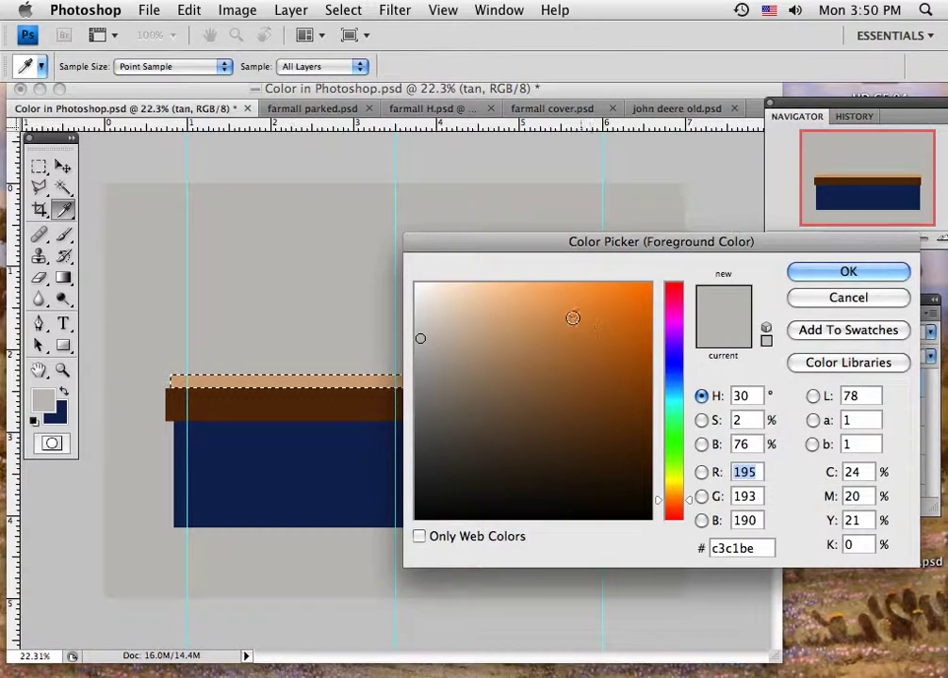
click(571, 294)
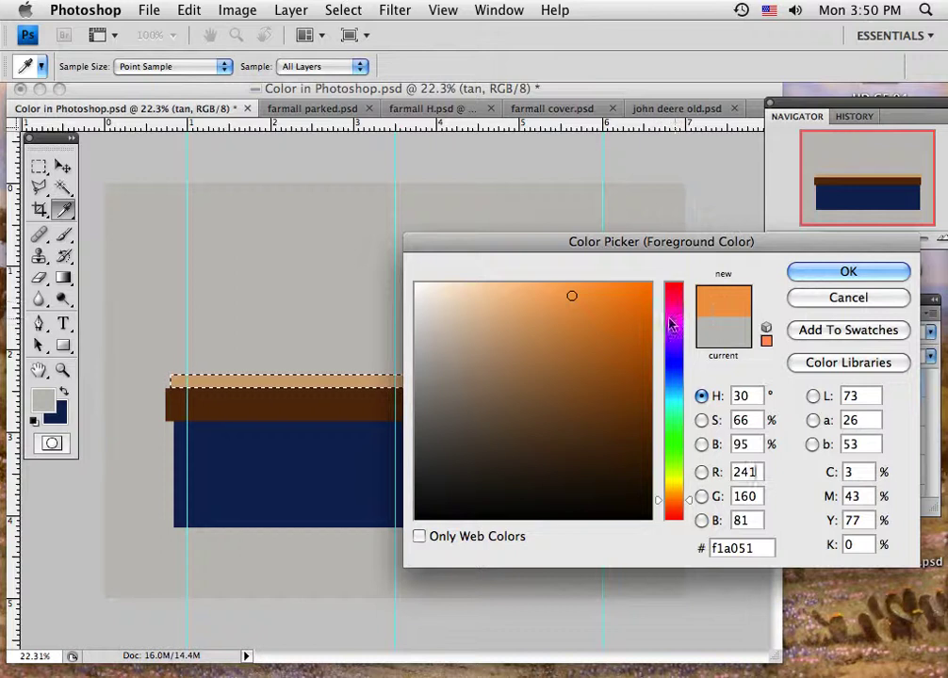
click(636, 320)
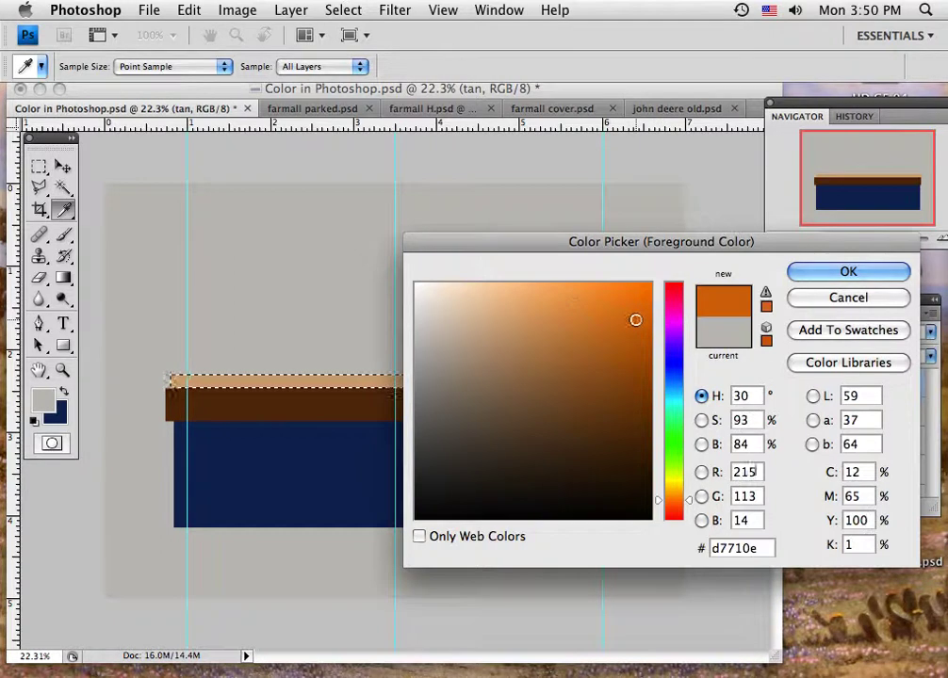
click(417, 285)
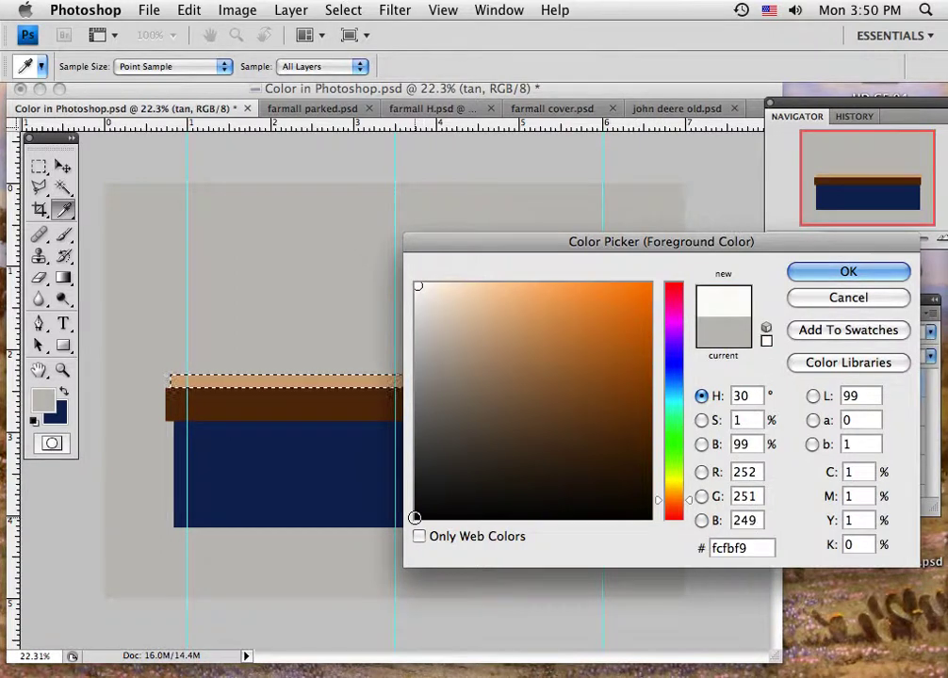
click(414, 517)
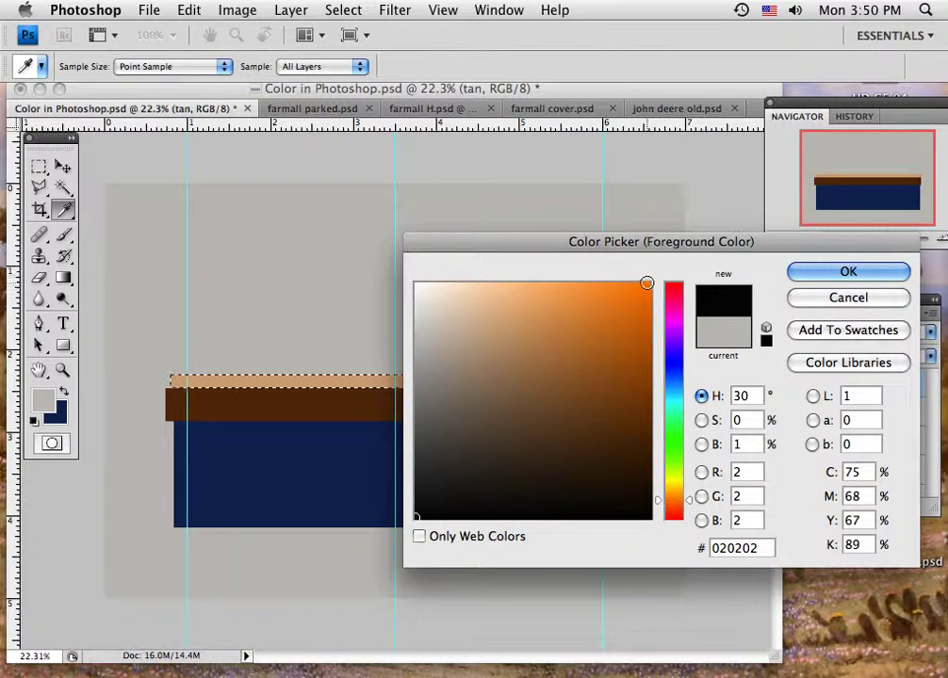
click(649, 283)
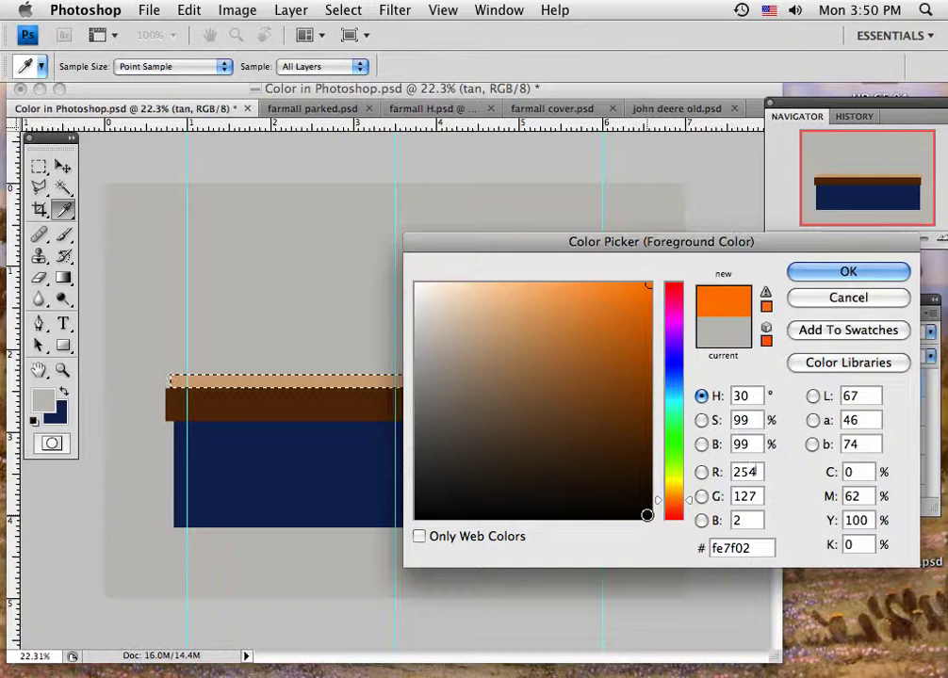
click(649, 516)
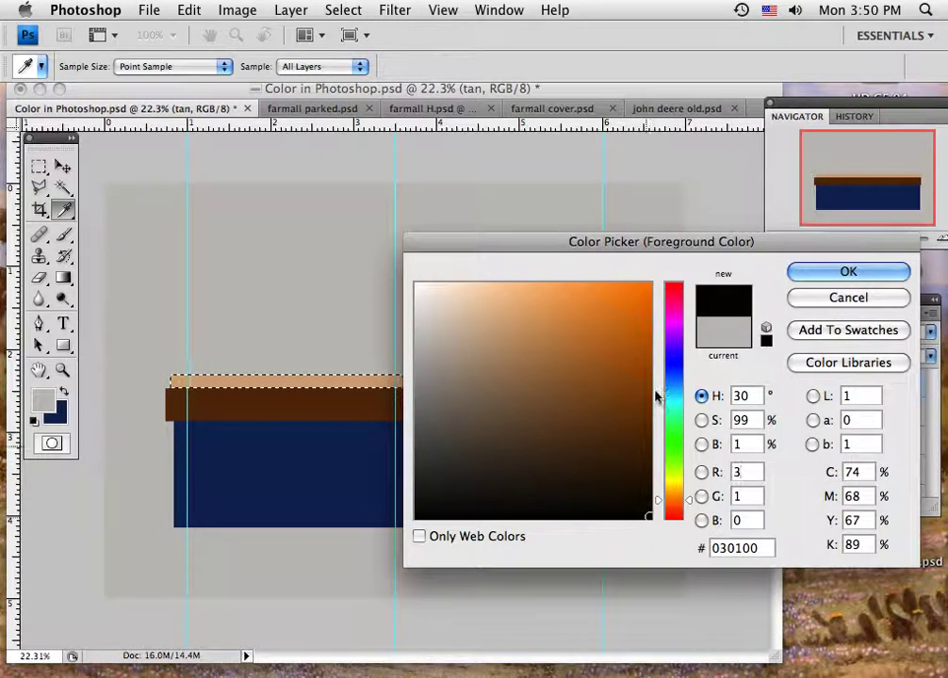
click(592, 427)
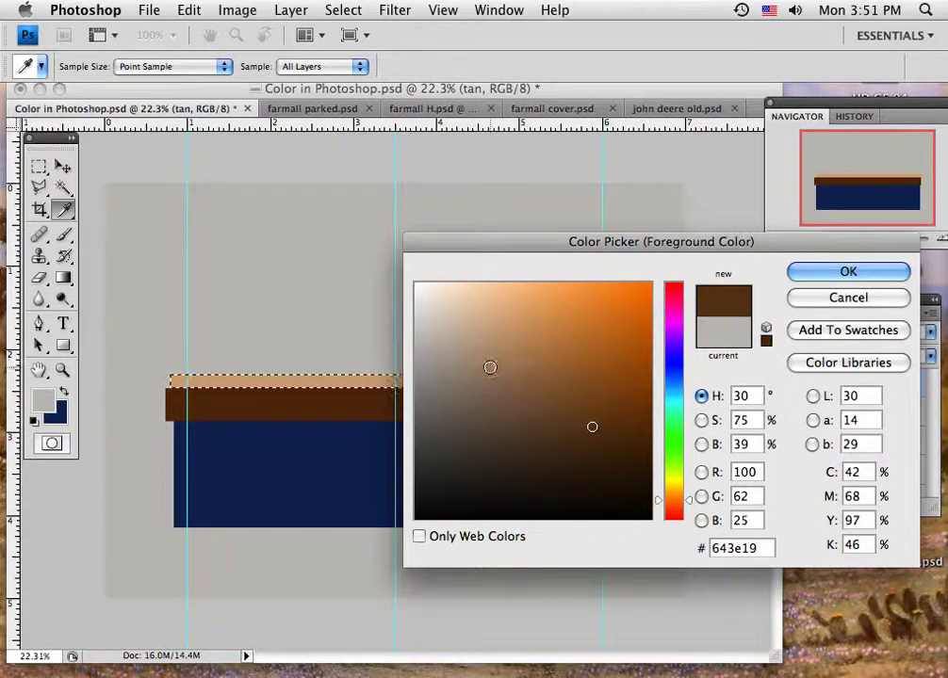
click(478, 342)
click(514, 294)
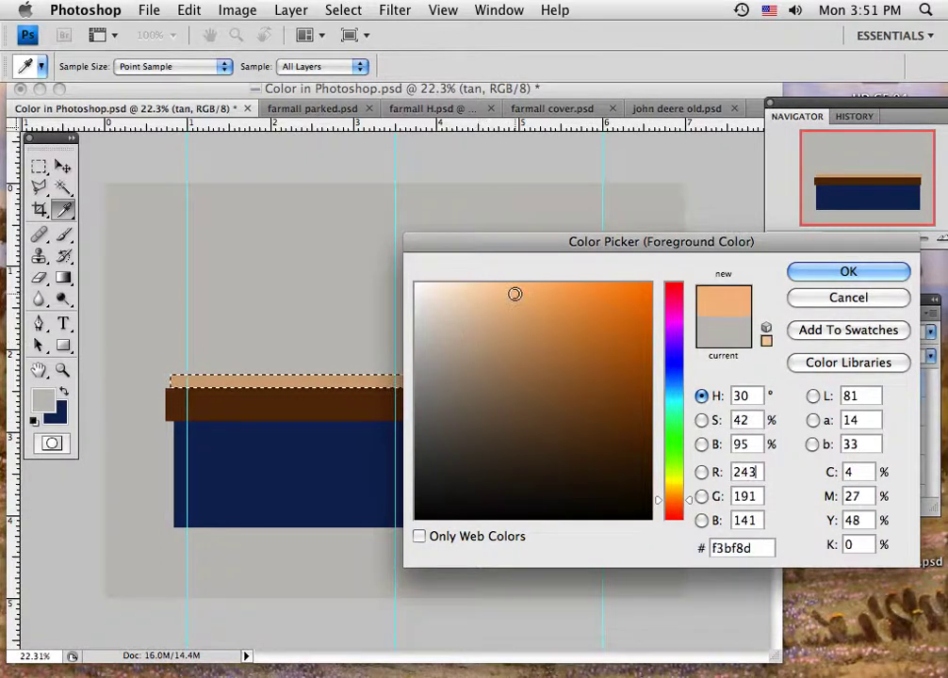
click(498, 295)
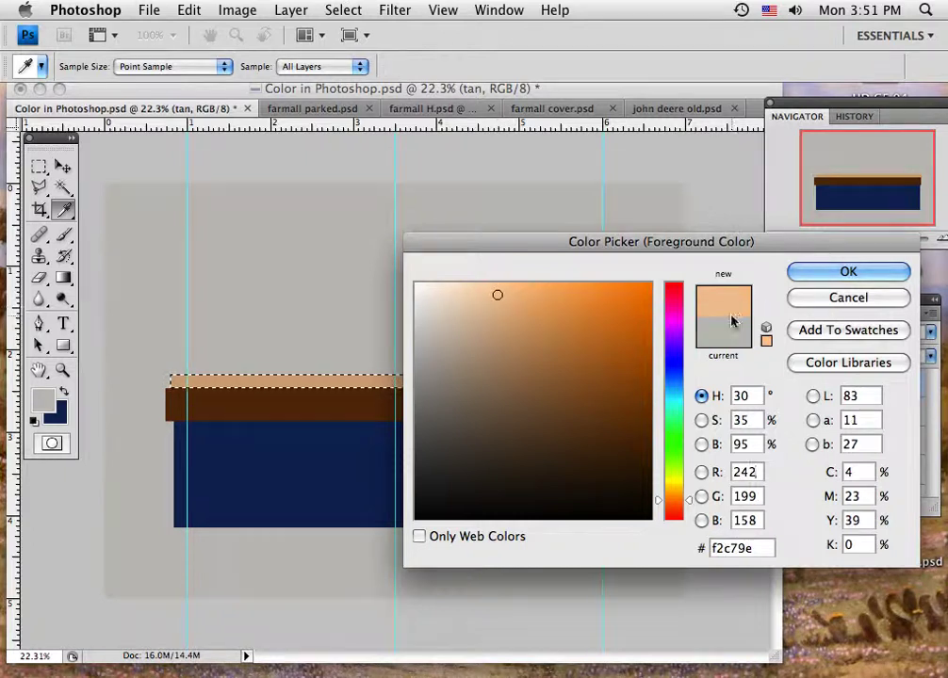
click(811, 273)
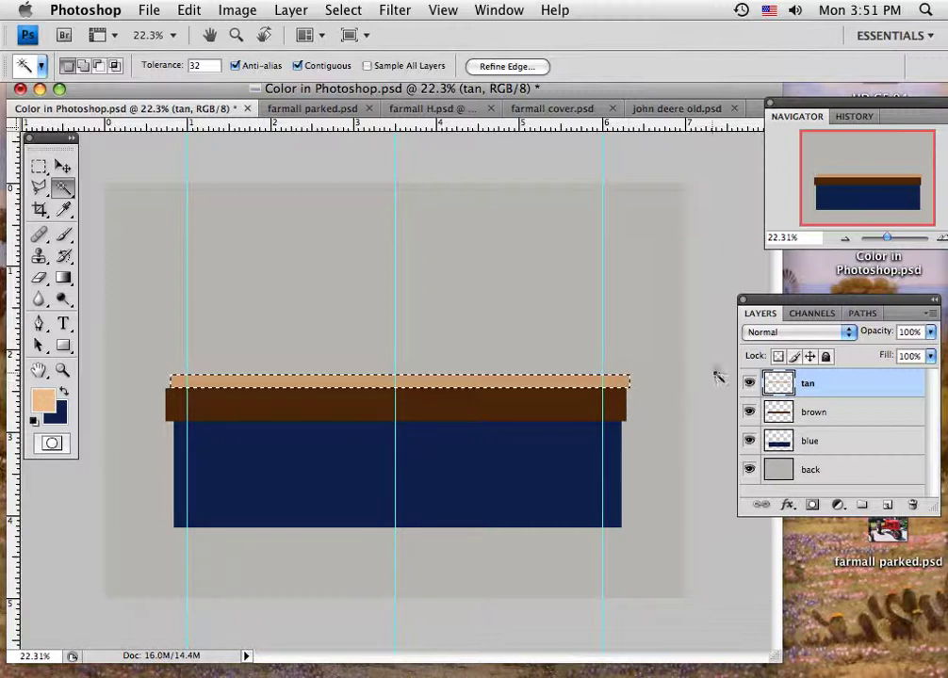
Fill the selected bar on the tan layer with the light tan foreground colour, trying the navy background colour in between.
key(alt)
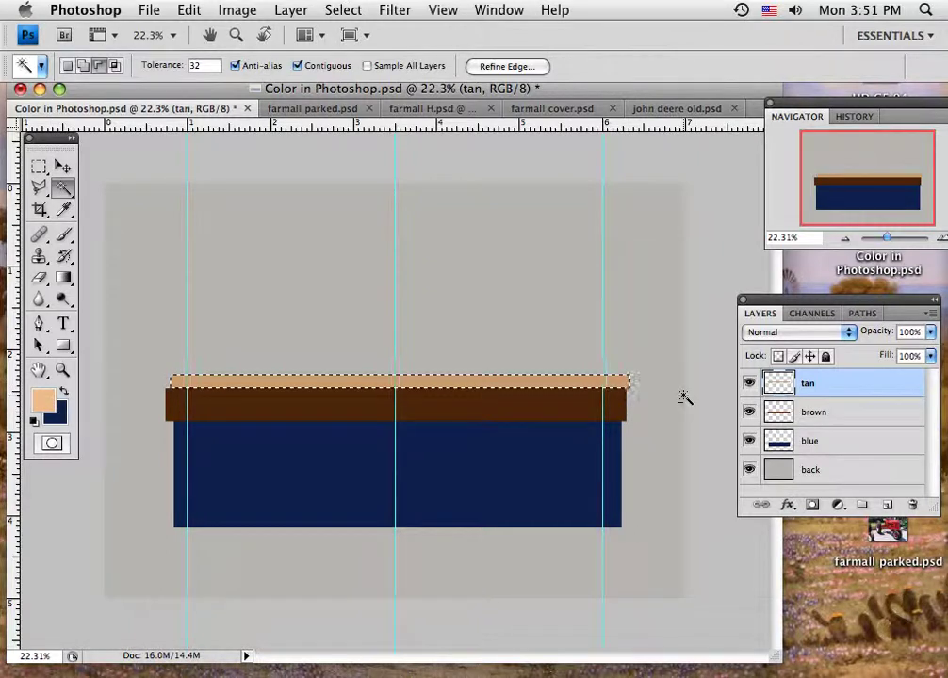
key(alt+BackSpace)
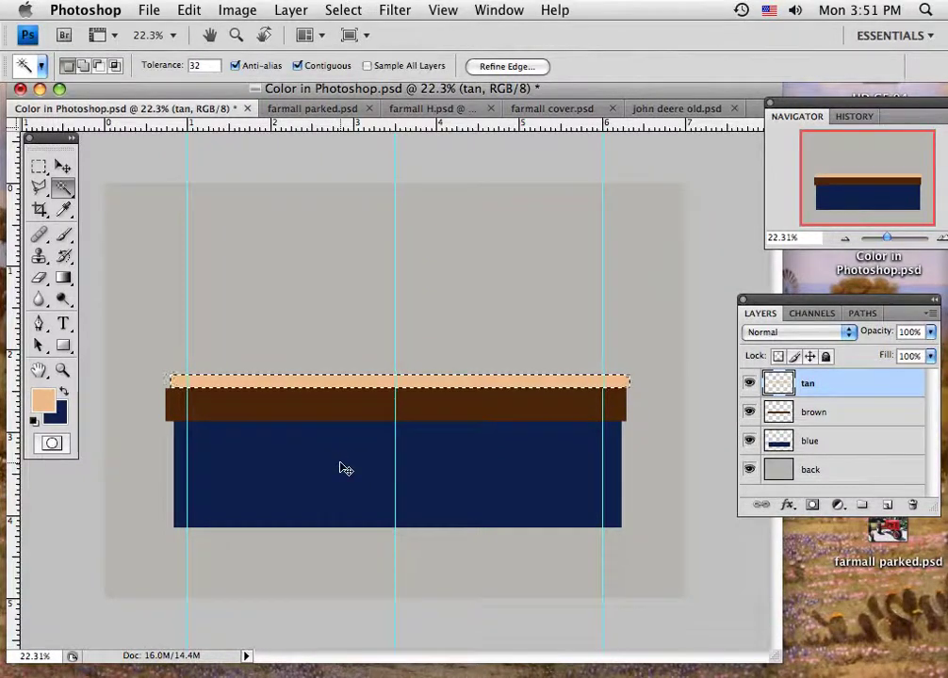
key(ctrl+BackSpace)
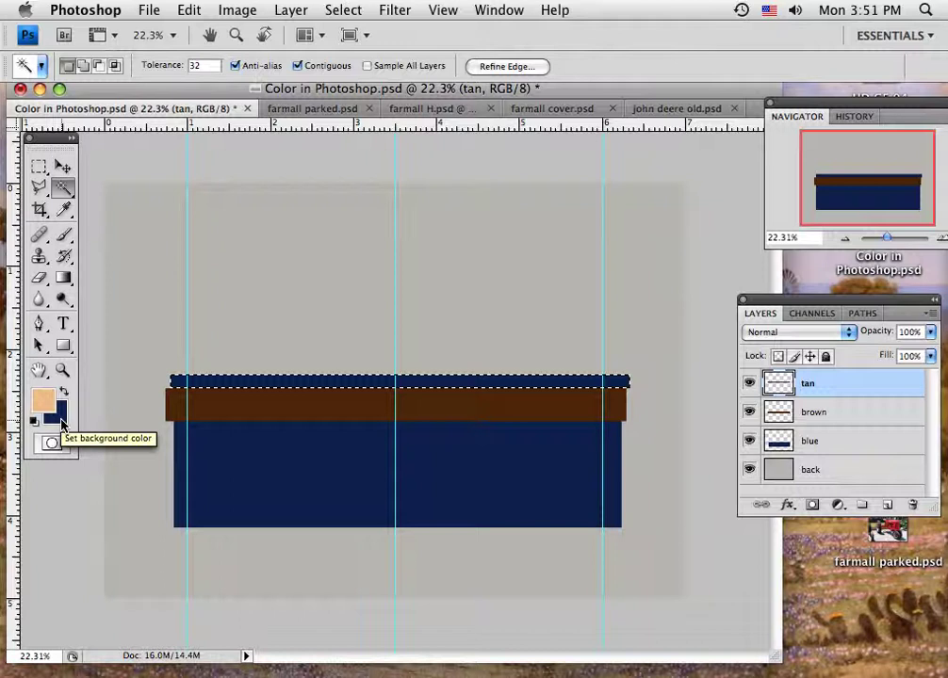
key(alt+BackSpace)
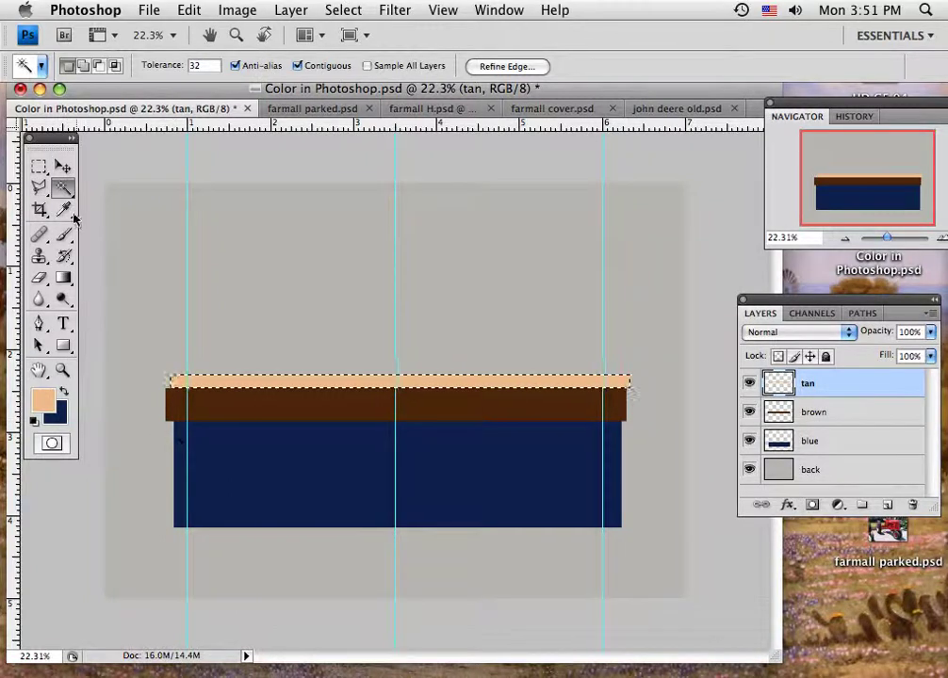
Draw a rectangular marquee over the left ends of the three bars, with its right edge on the 1-inch vertical guide.
click(62, 166)
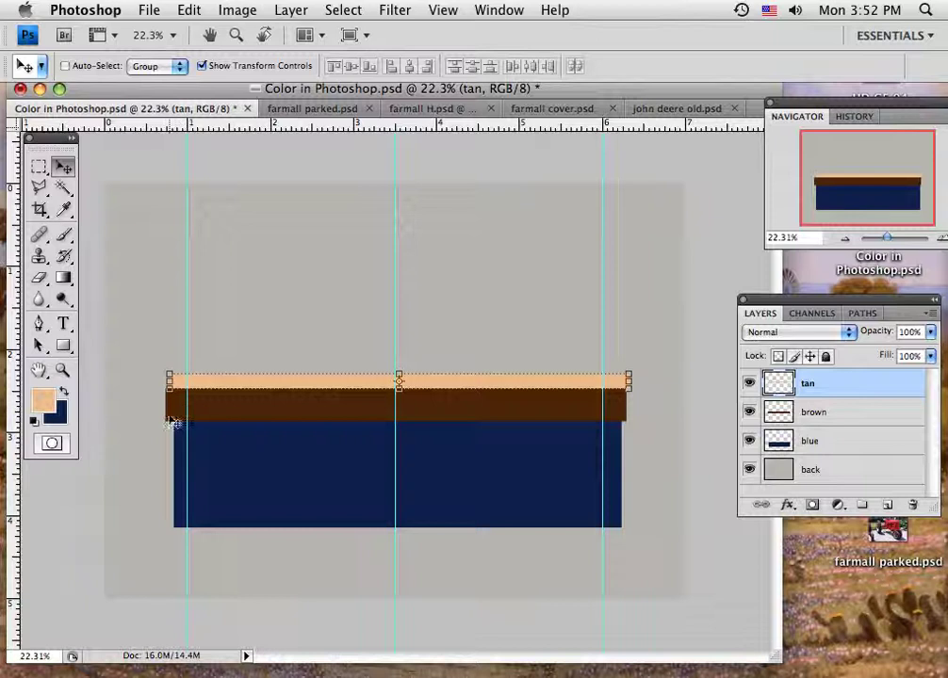
click(39, 170)
drag(122, 337, 185, 548)
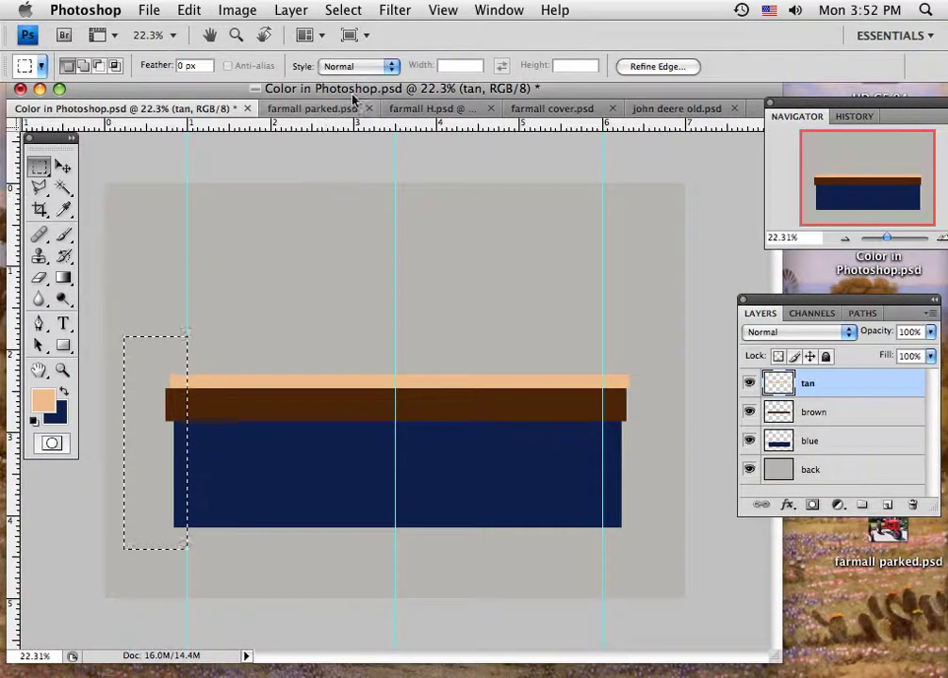
click(443, 10)
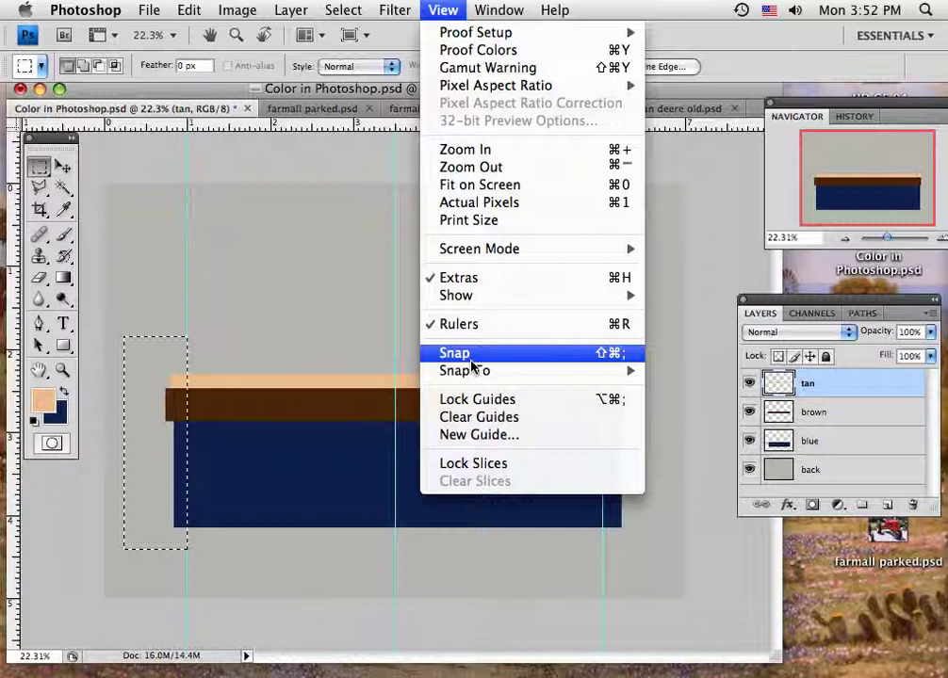
click(338, 319)
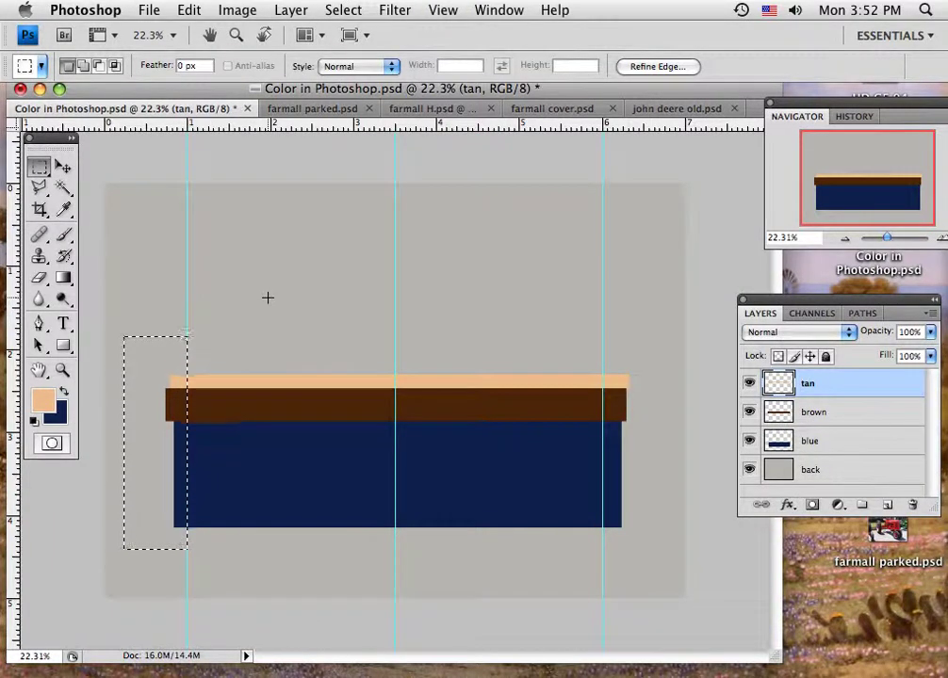
Delete the selected left overhang from the blue, brown and tan layers.
click(828, 444)
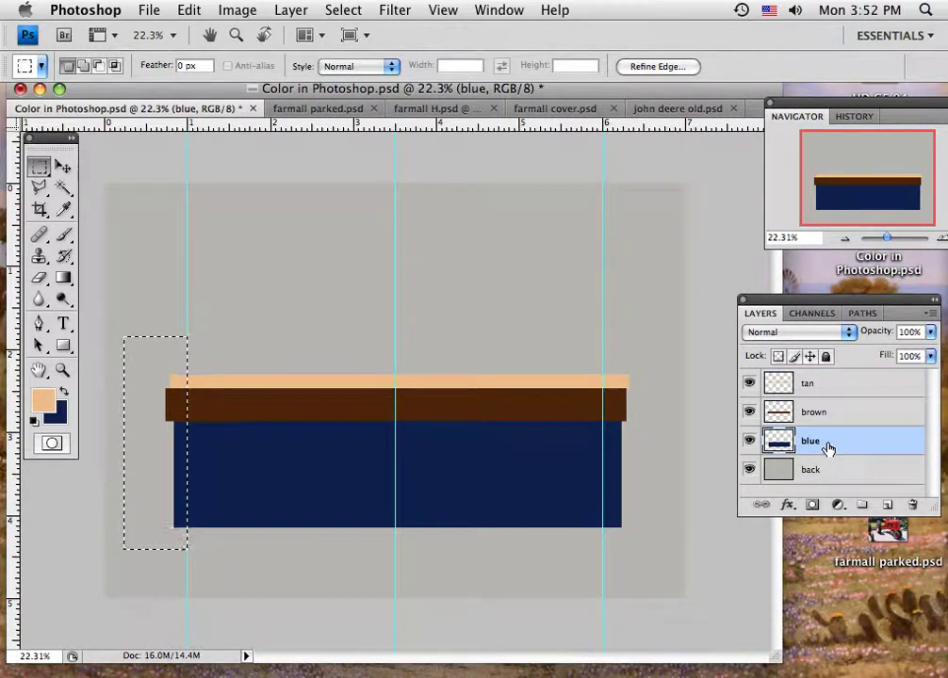
key(Delete)
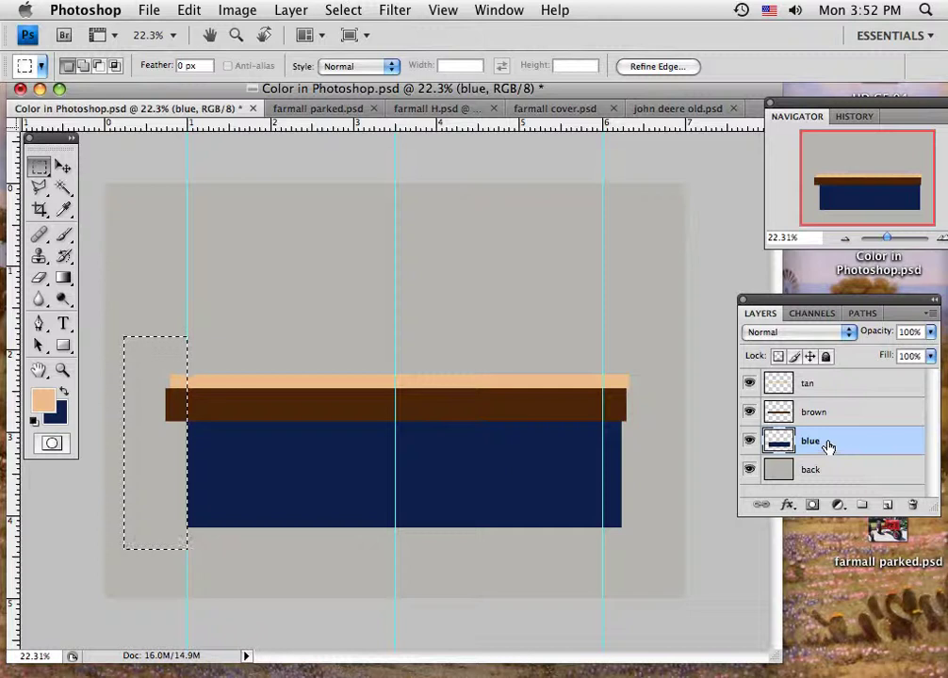
click(833, 416)
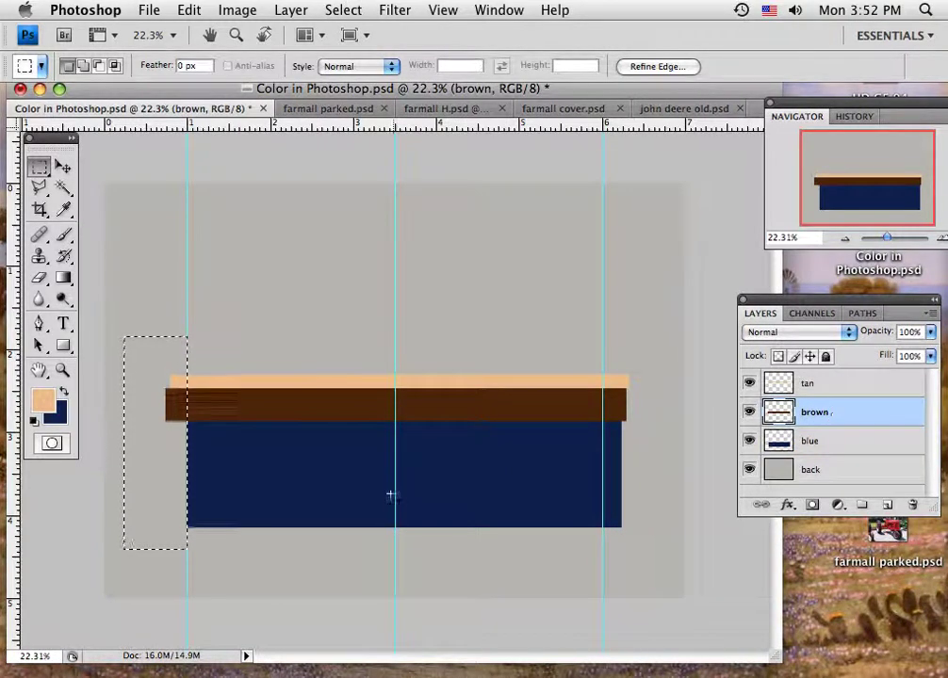
key(Delete)
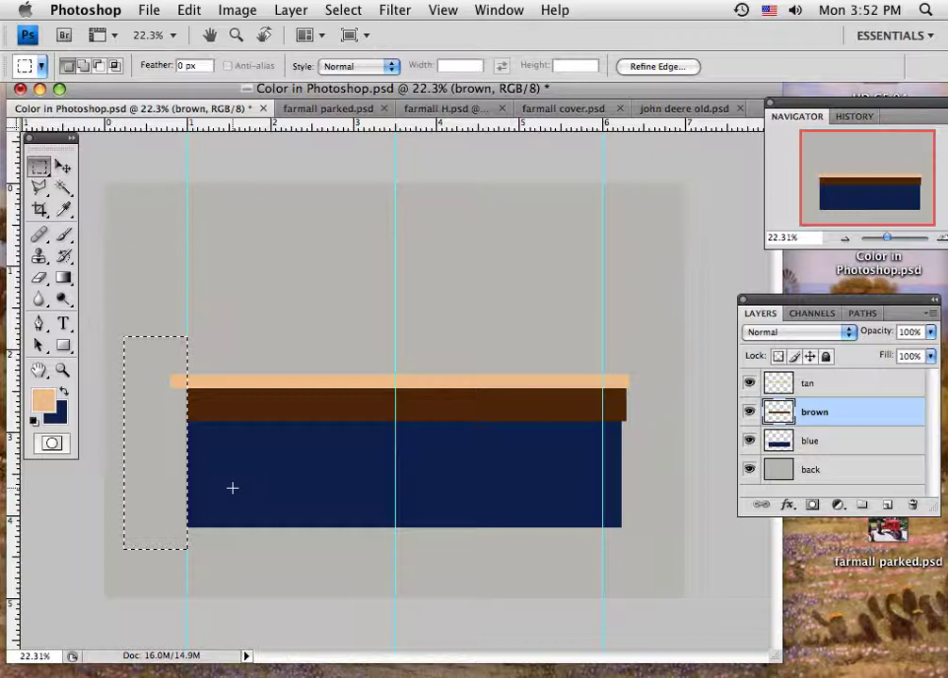
click(843, 392)
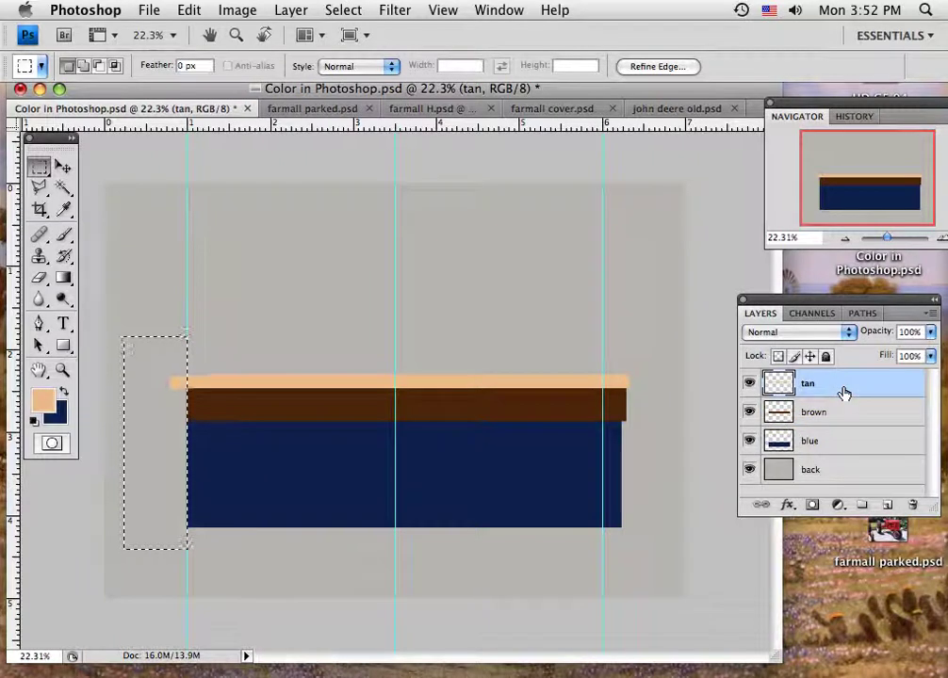
key(Delete)
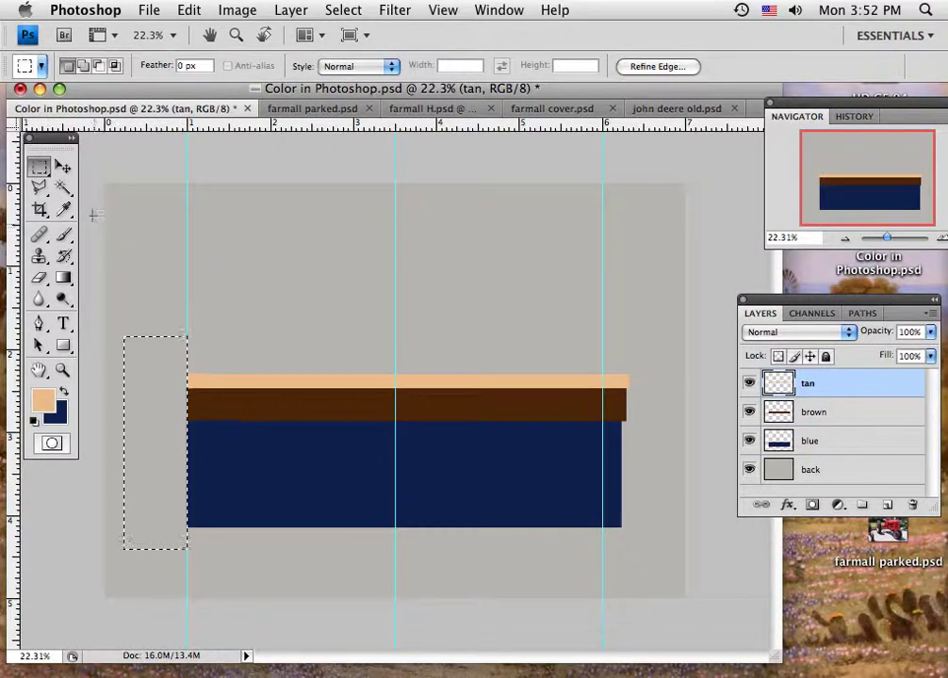
Select the bar ends beyond the 6-inch guide with a rectangular marquee, delete them from the blue, brown and tan layers, and deselect.
drag(162, 402, 636, 412)
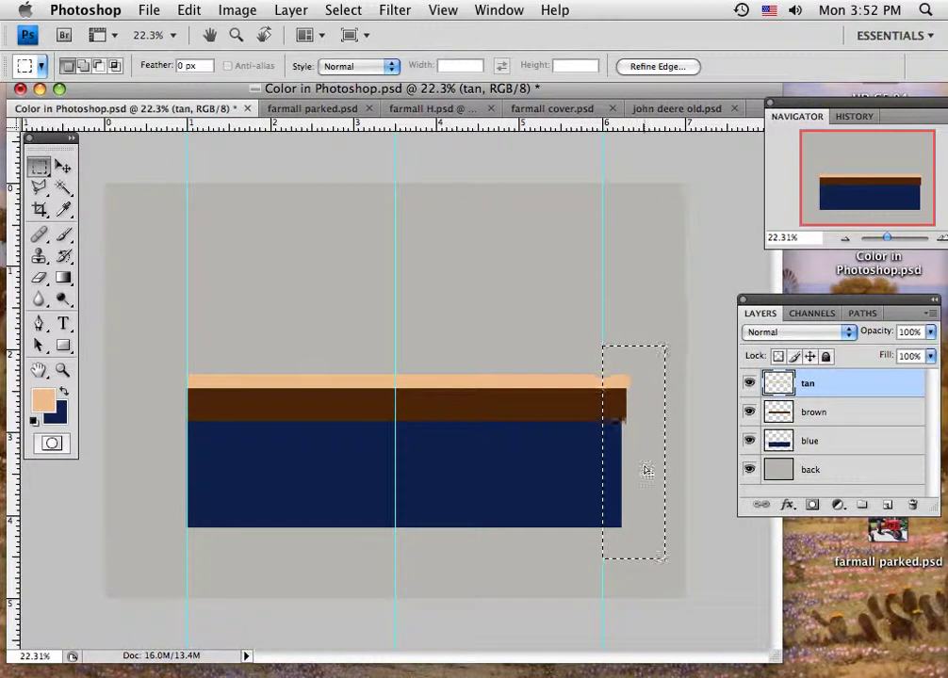
click(833, 445)
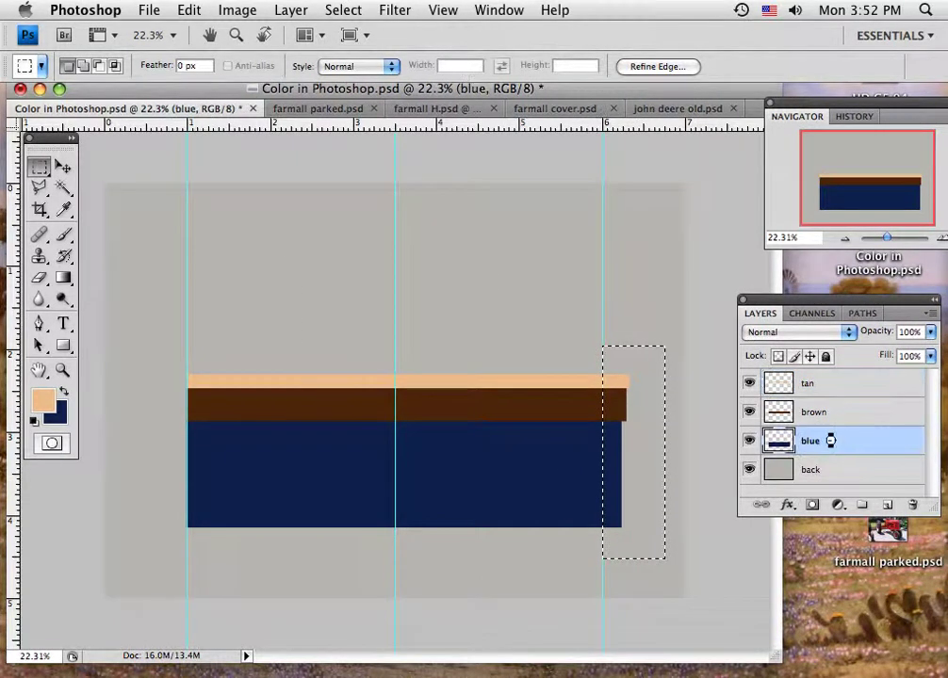
key(Delete)
click(831, 412)
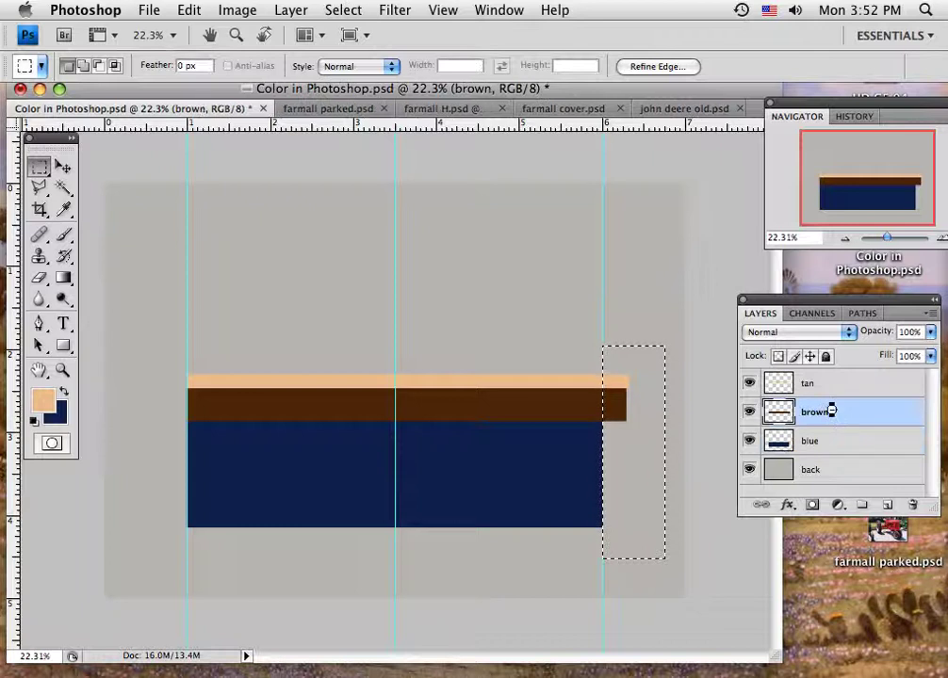
key(Delete)
click(831, 387)
key(Delete)
click(656, 463)
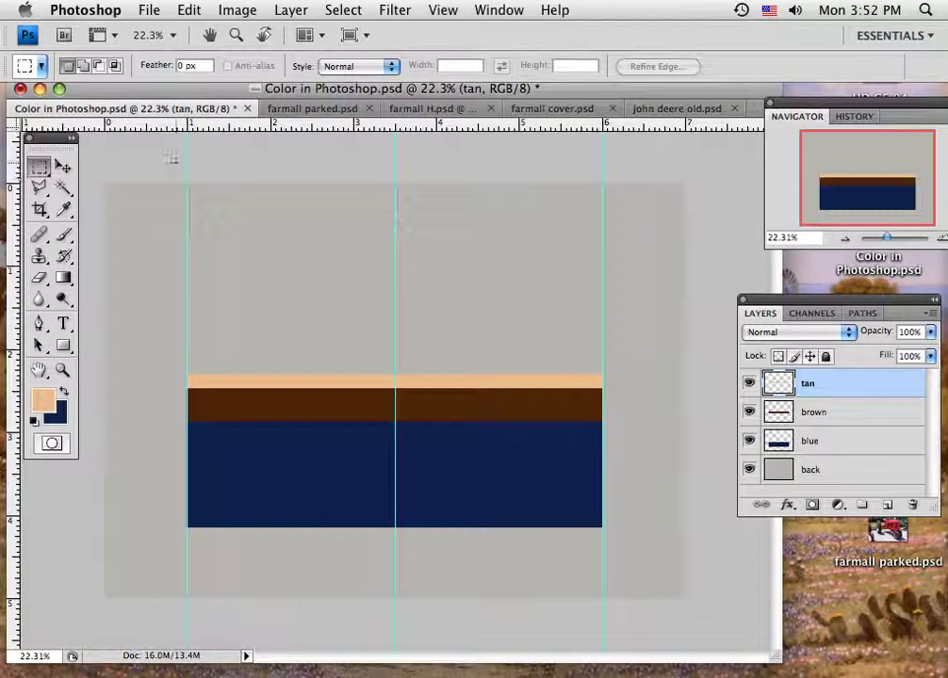
Remove the three vertical guides at 1, 3.5 and 6 inches from the canvas.
click(62, 166)
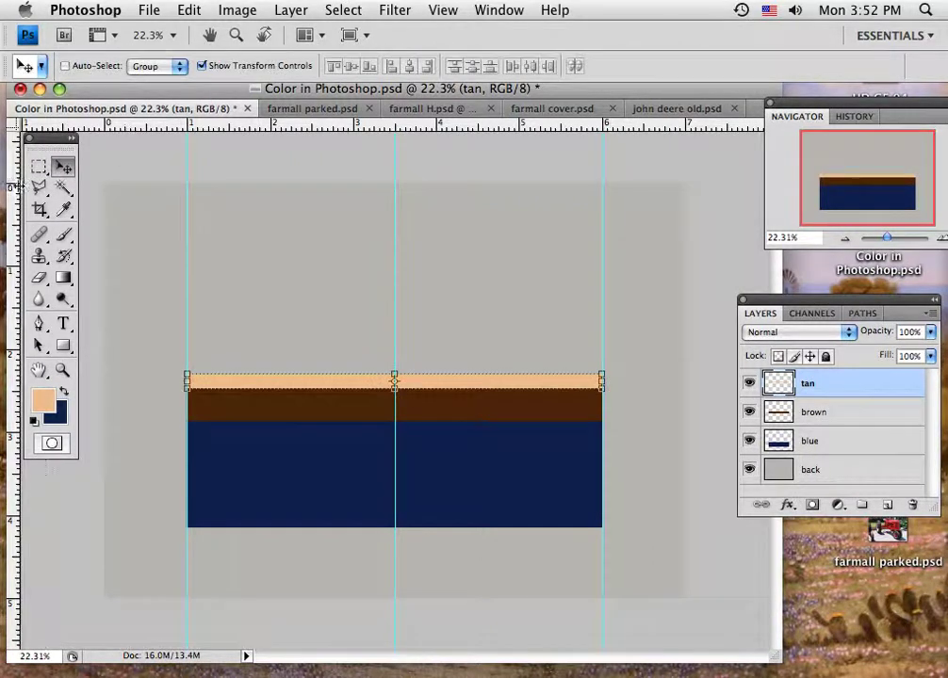
drag(187, 167, 187, 120)
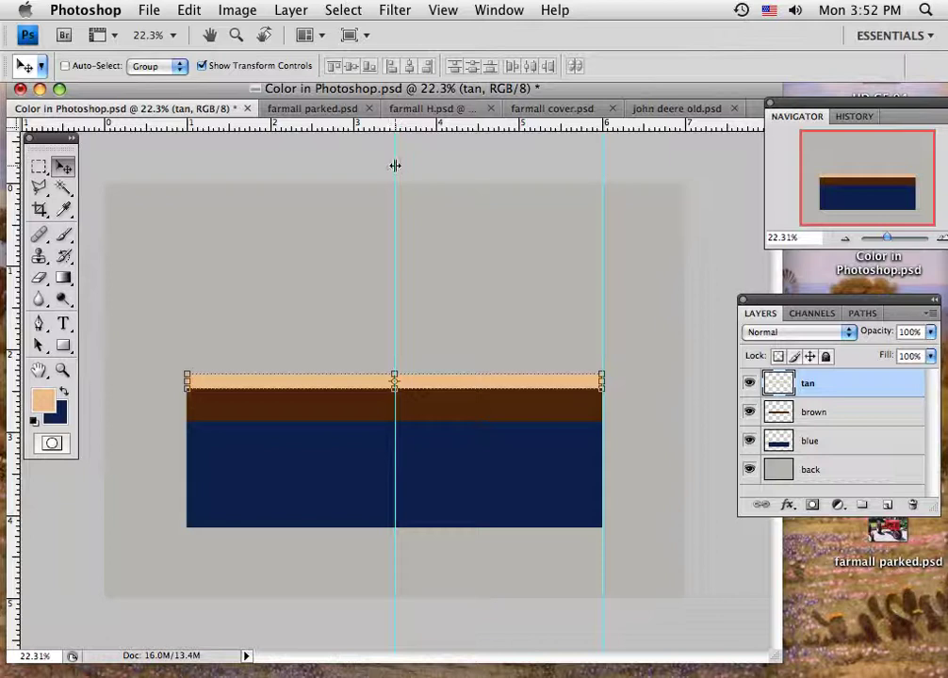
drag(16, 200, 14, 200)
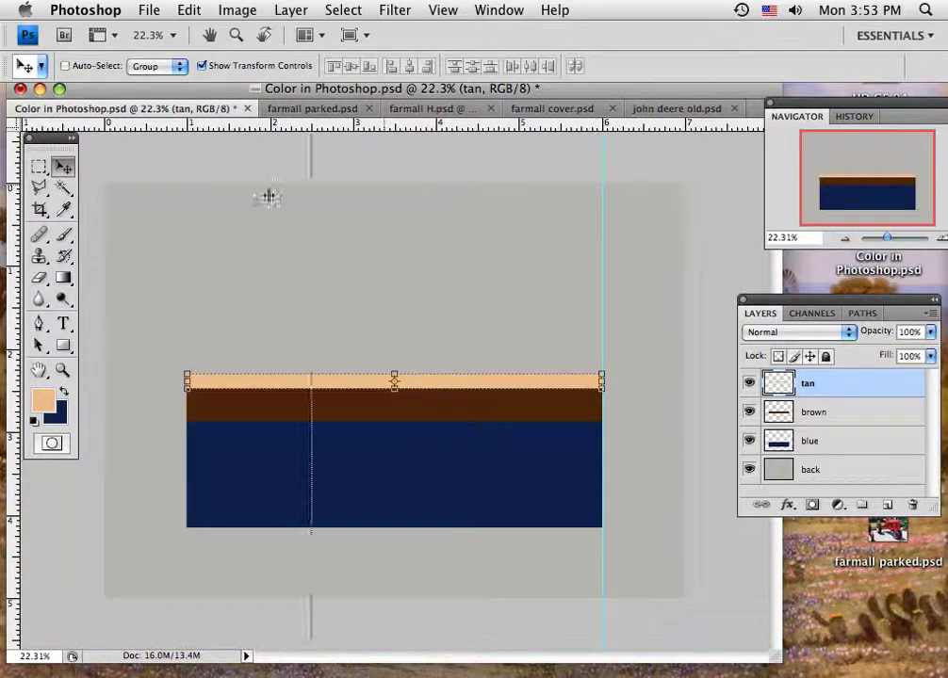
drag(13, 213, 14, 213)
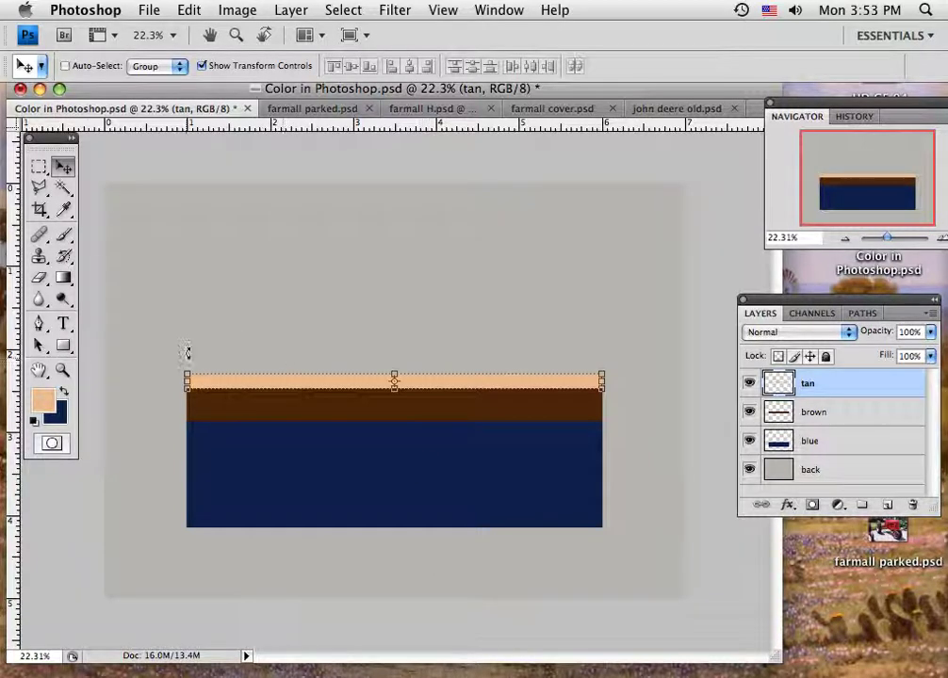
View the foreground colour in the Color Picker without changing it, and display the RGB colour sliders and the colour swatches.
click(42, 401)
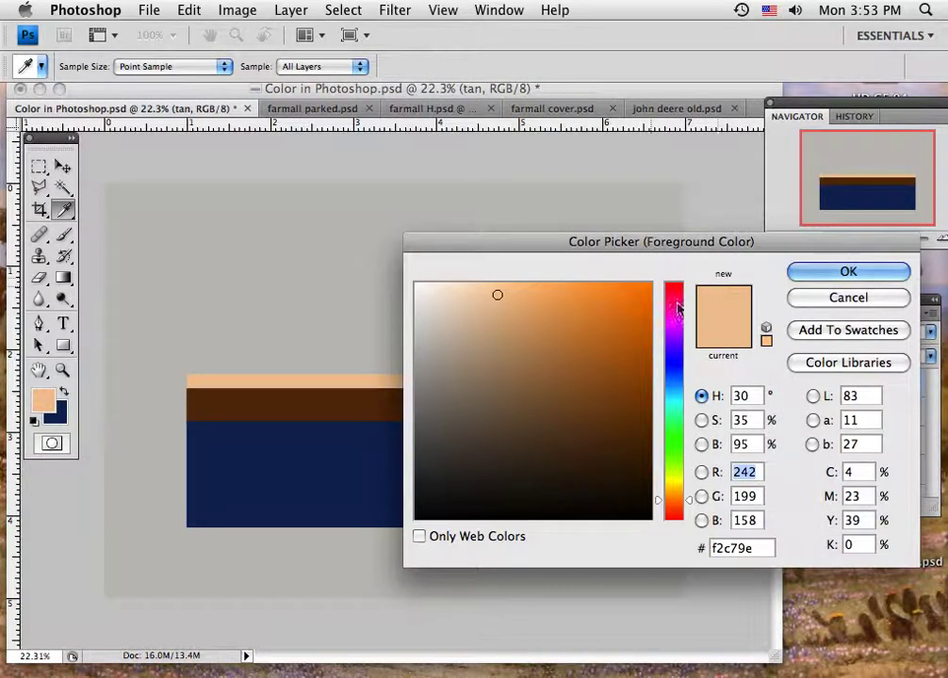
click(814, 300)
click(499, 10)
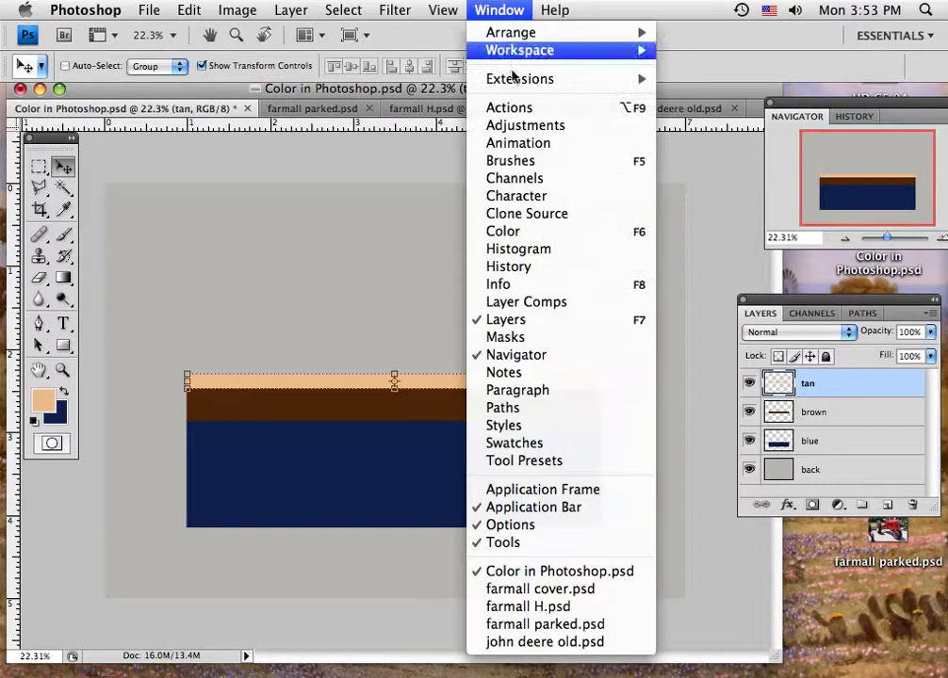
click(517, 233)
drag(565, 233, 434, 173)
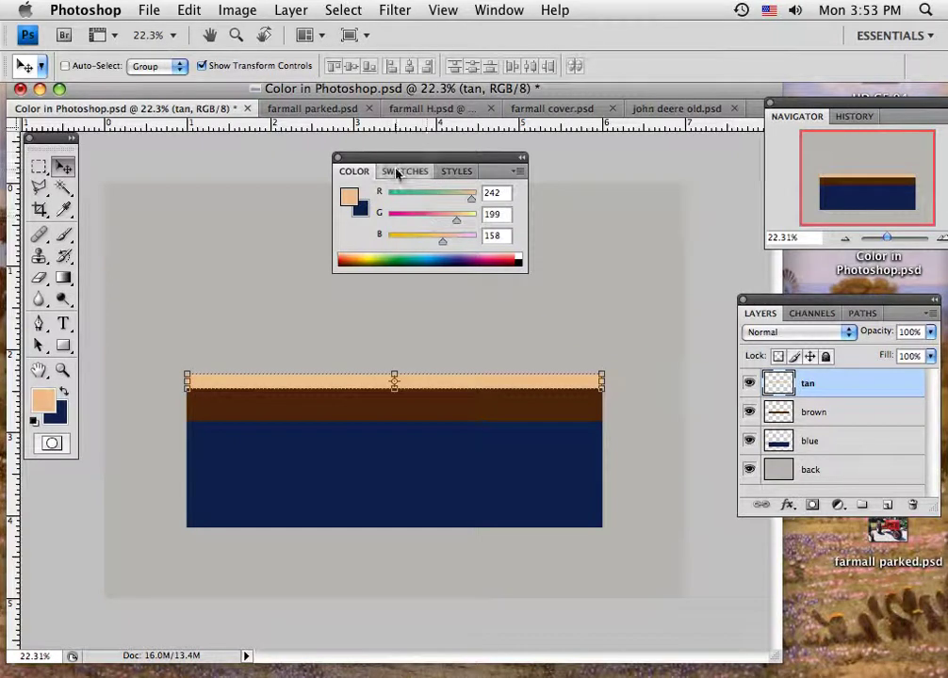
click(397, 174)
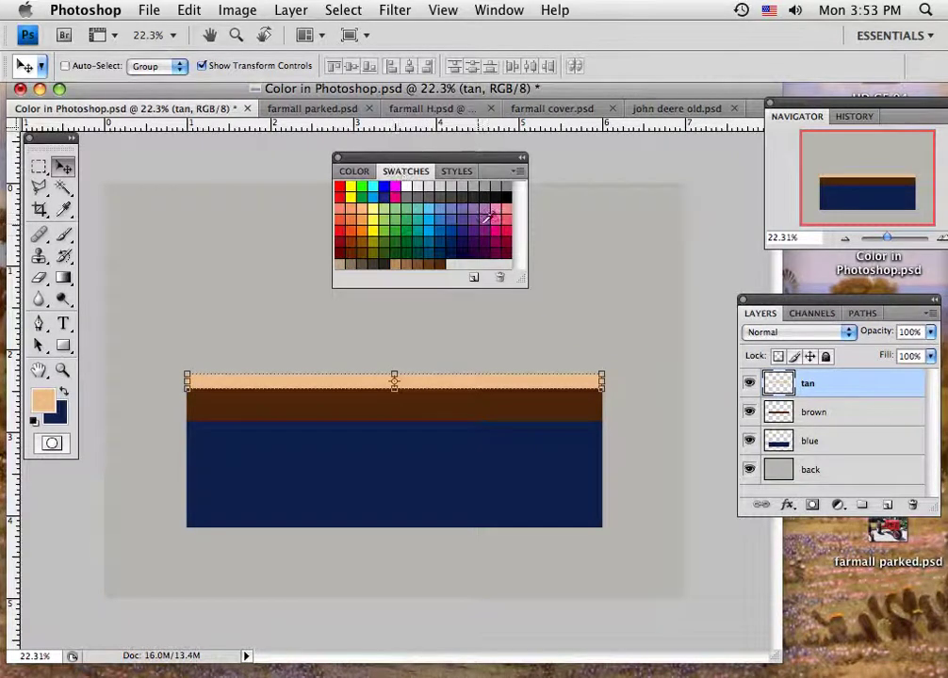
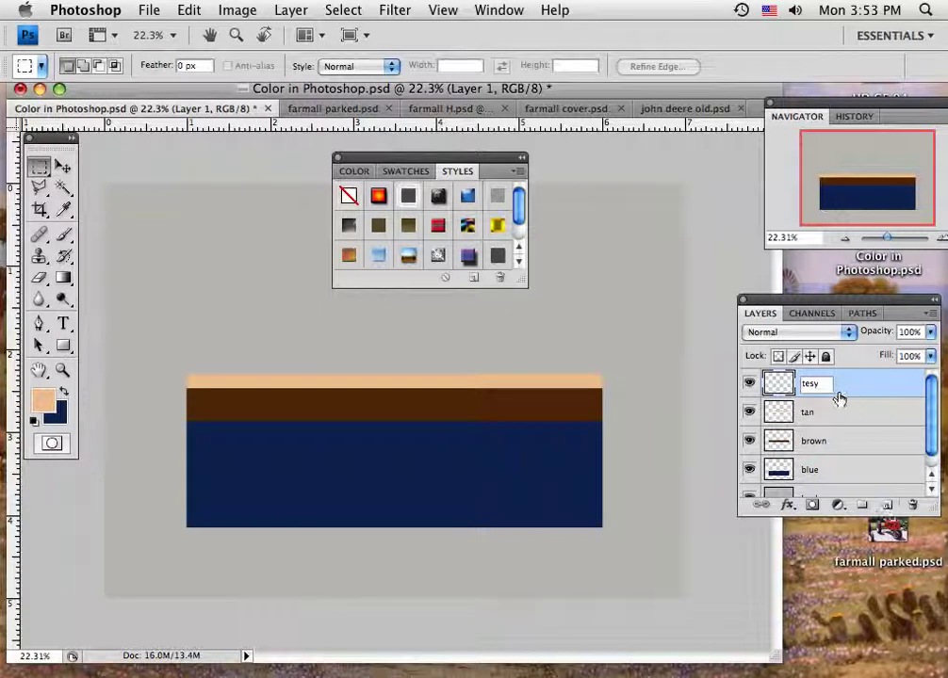
Correct the name of the new layer above tan to "test".
key(BackSpace)
text(t)
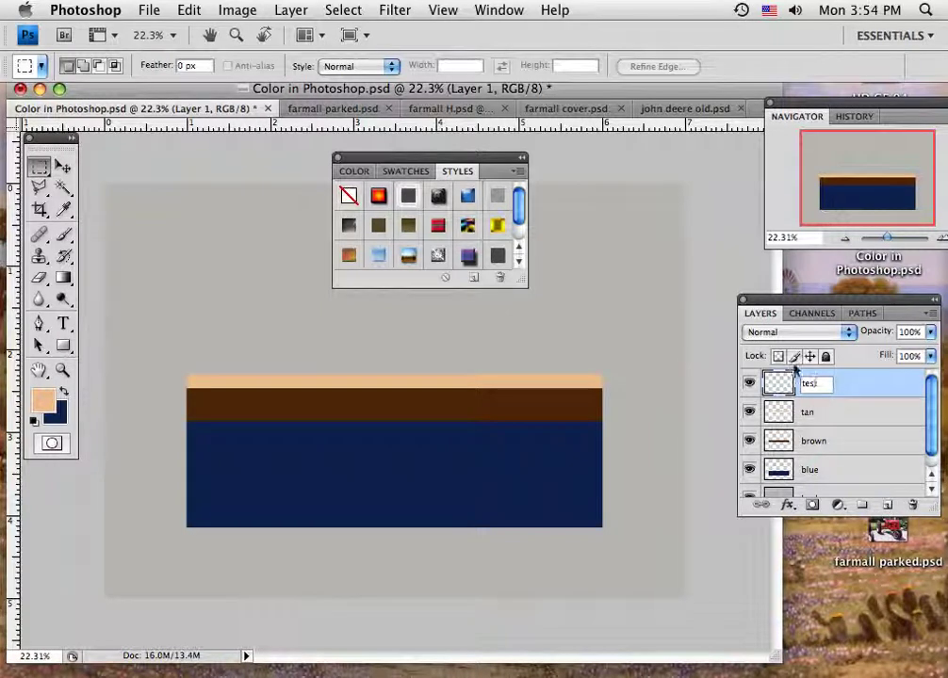
key(Return)
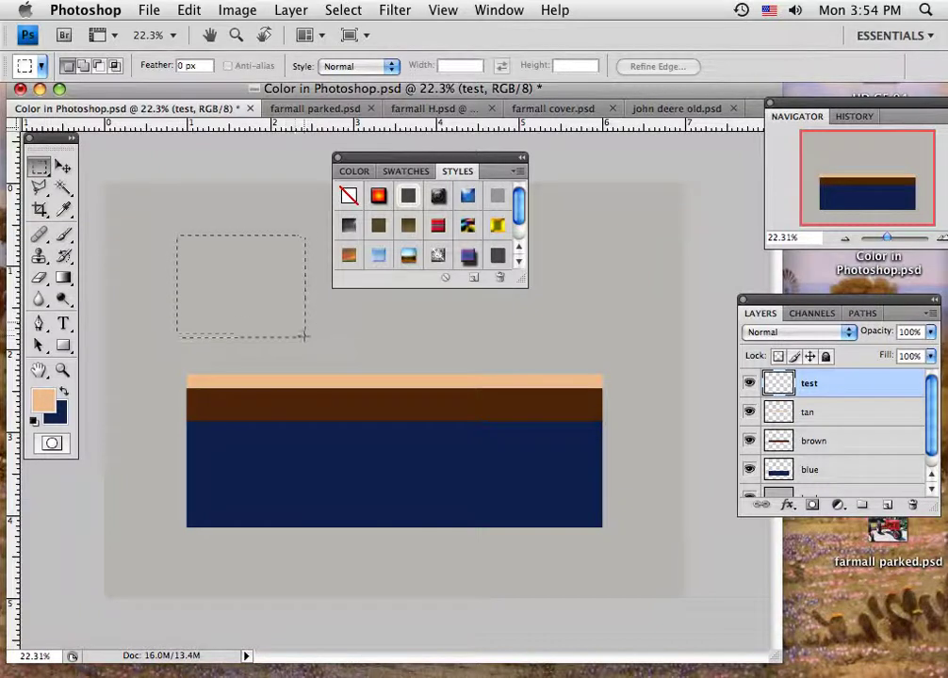
Draw a marquee about 1.5 by 1.2 inches above the bars, try the purple gradient style on the test layer, and deselect.
drag(303, 335, 303, 335)
click(64, 168)
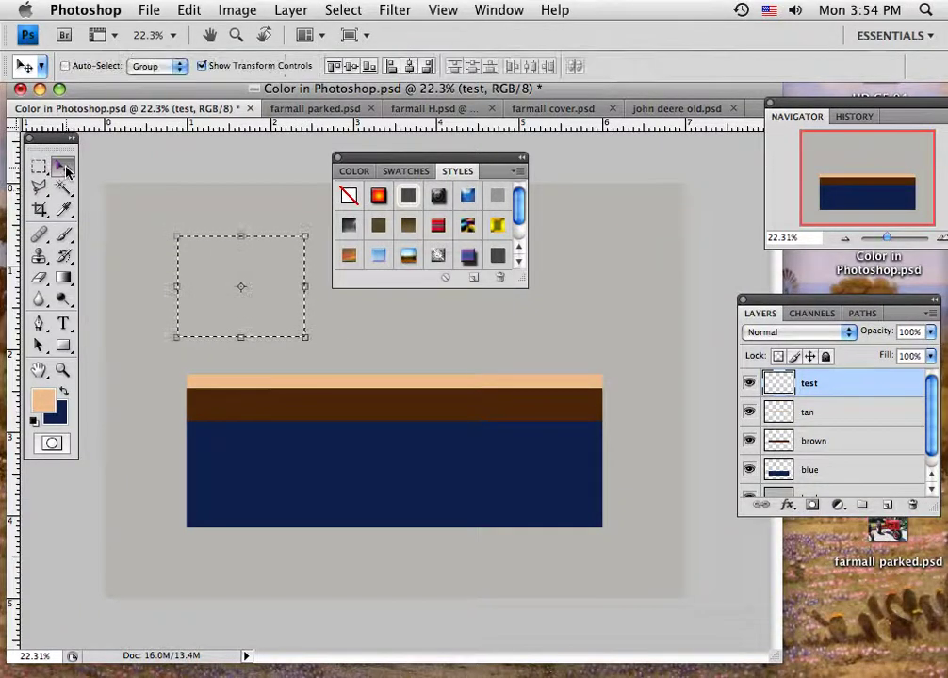
click(468, 257)
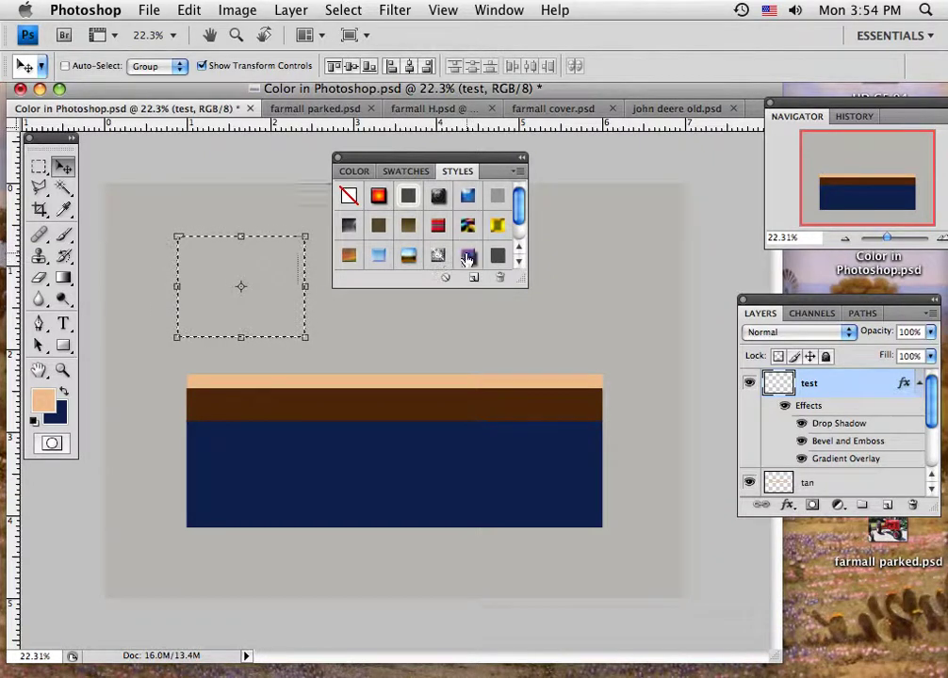
drag(468, 256, 281, 285)
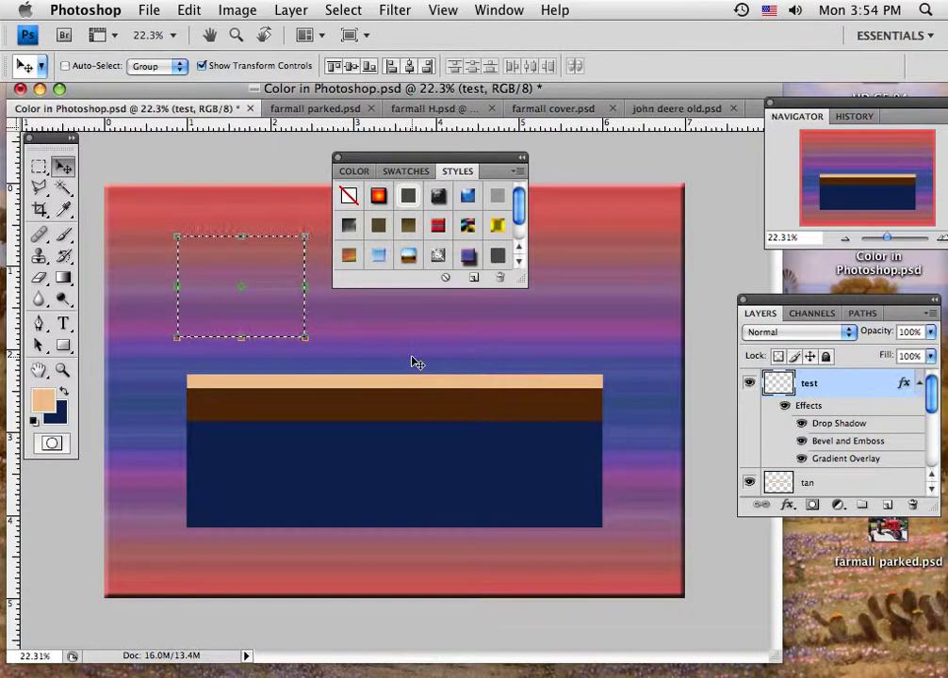
click(290, 323)
click(586, 265)
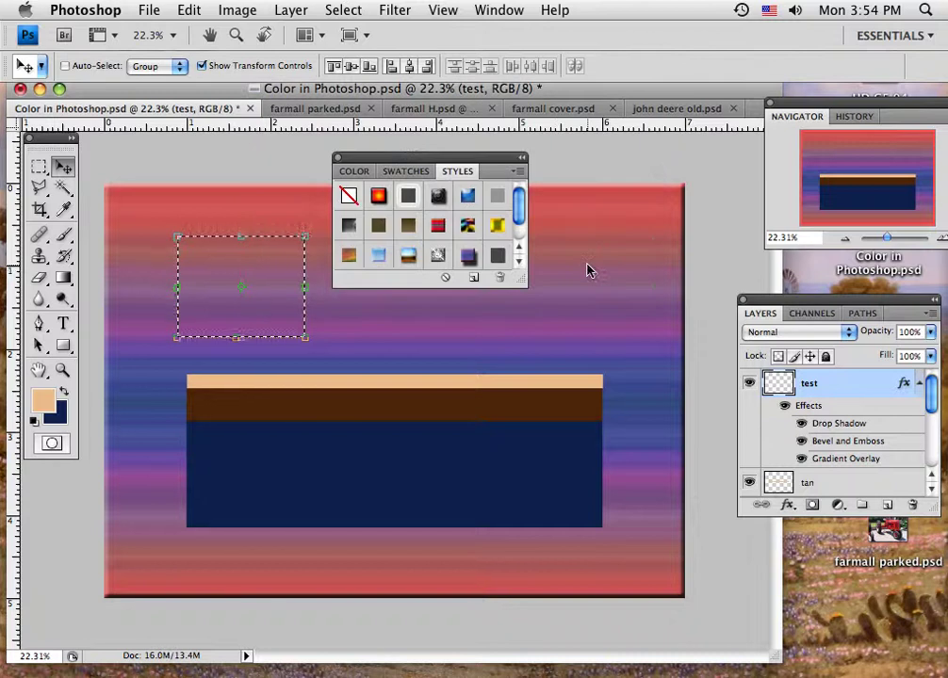
key(super+d)
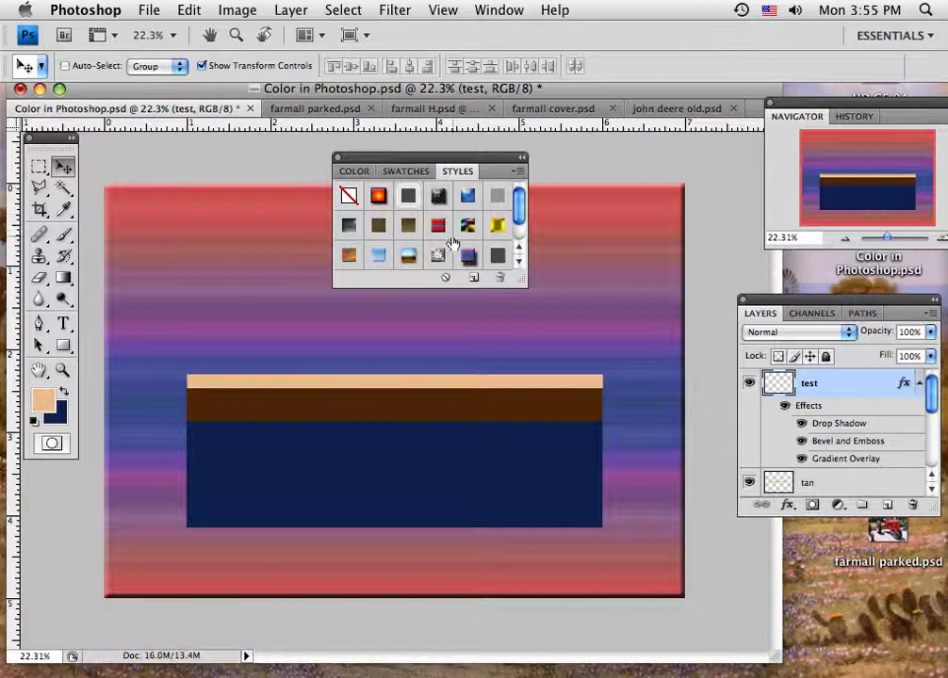
Revert the document history to the Rectangular Marquee state, before the layer styles were applied.
click(861, 120)
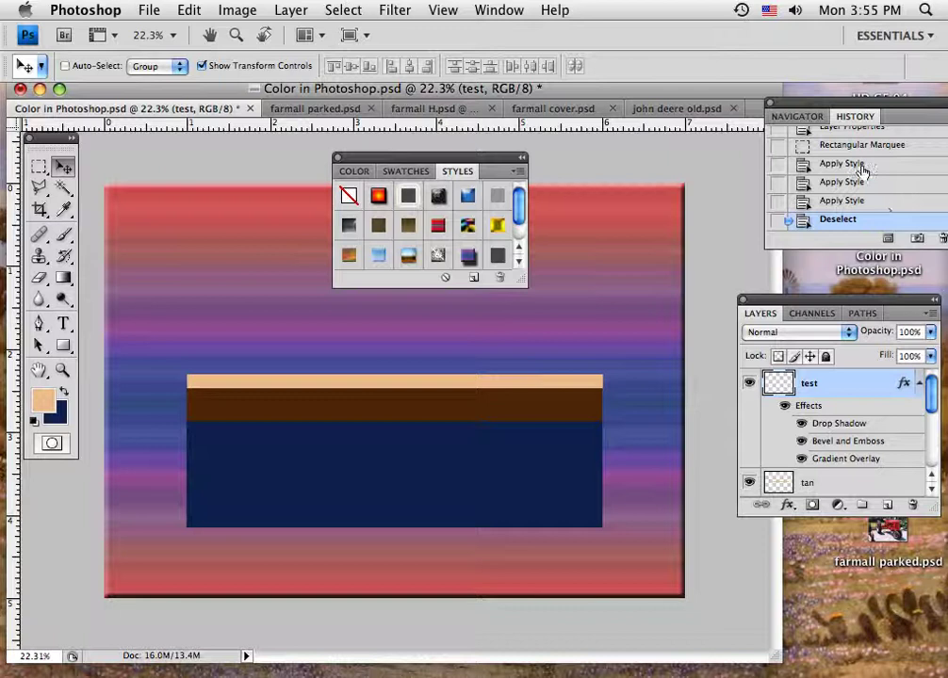
drag(798, 106, 756, 107)
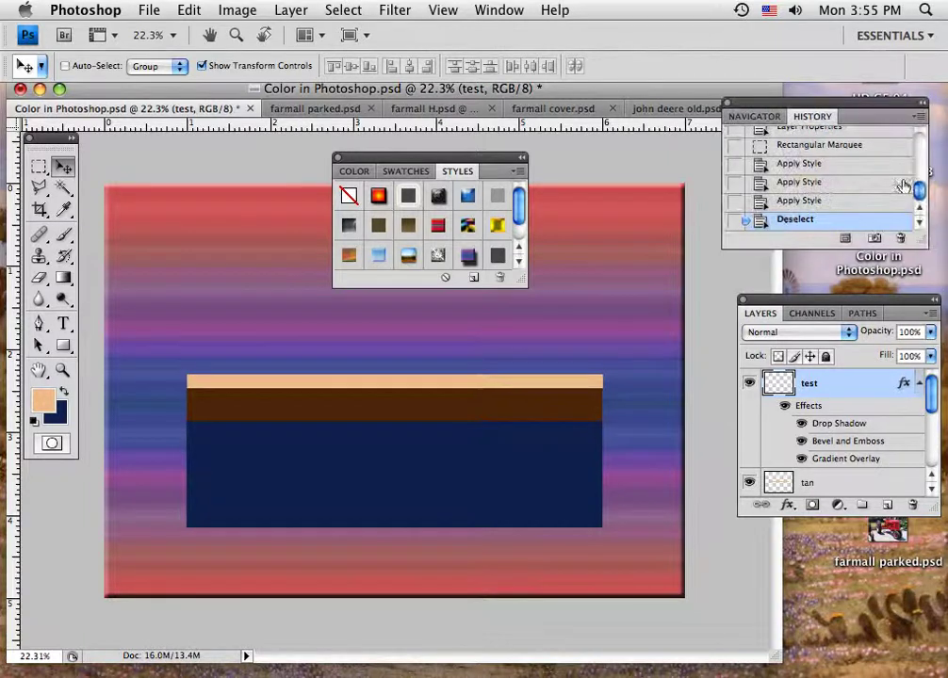
click(800, 148)
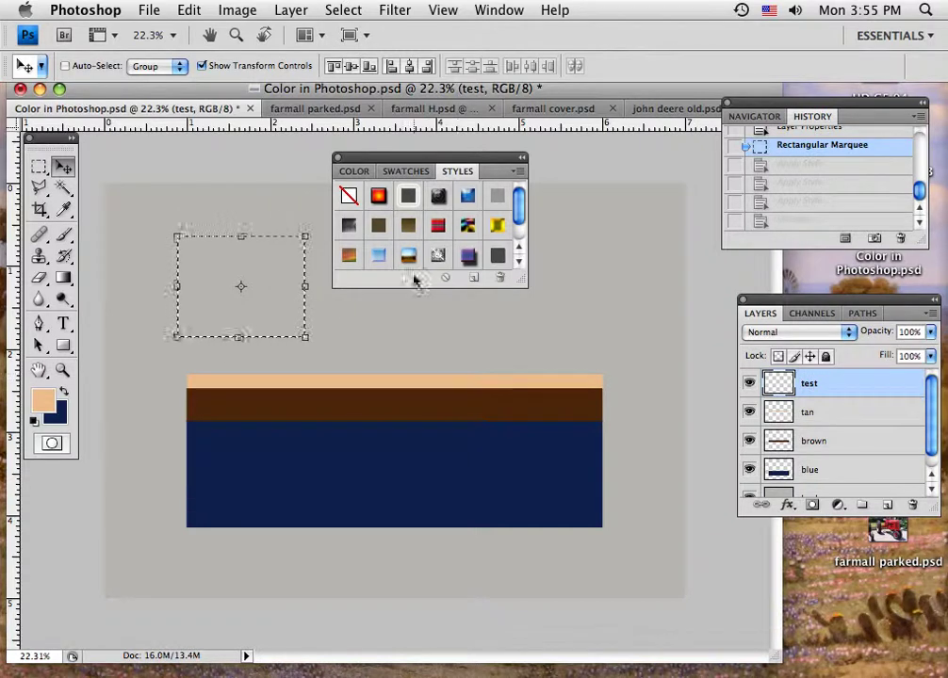
Try the blue-sky and gold gradient style in the marquee area, undo it, and deselect.
drag(408, 261, 266, 271)
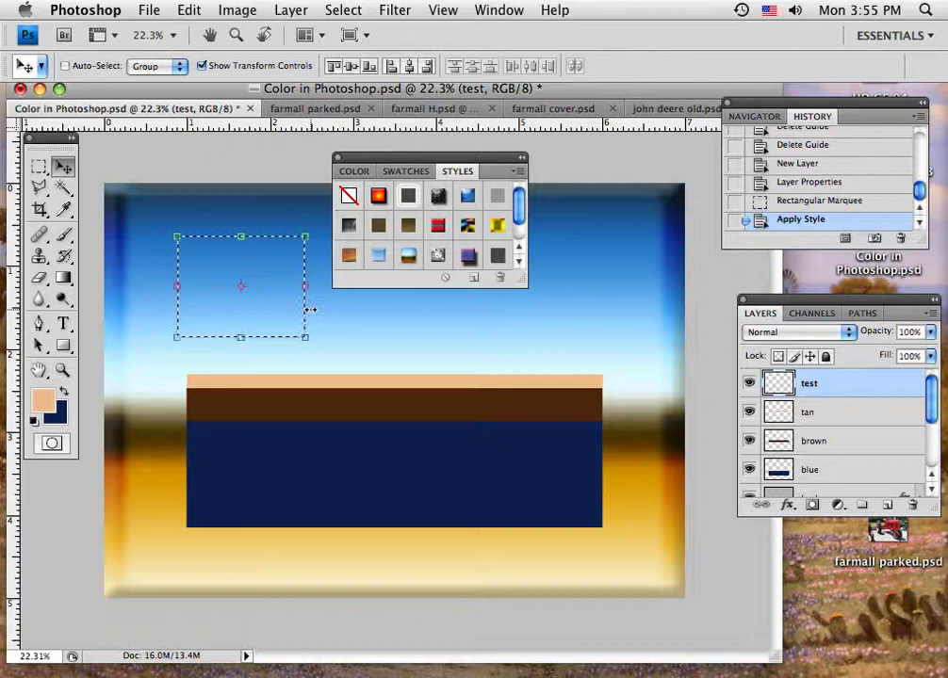
key(super+z)
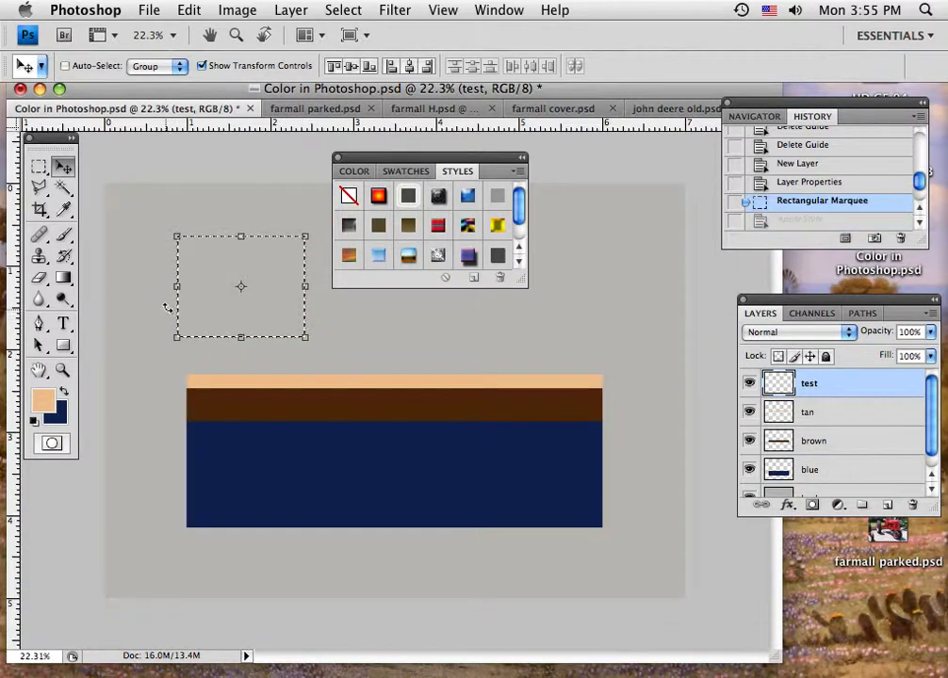
key(super+d)
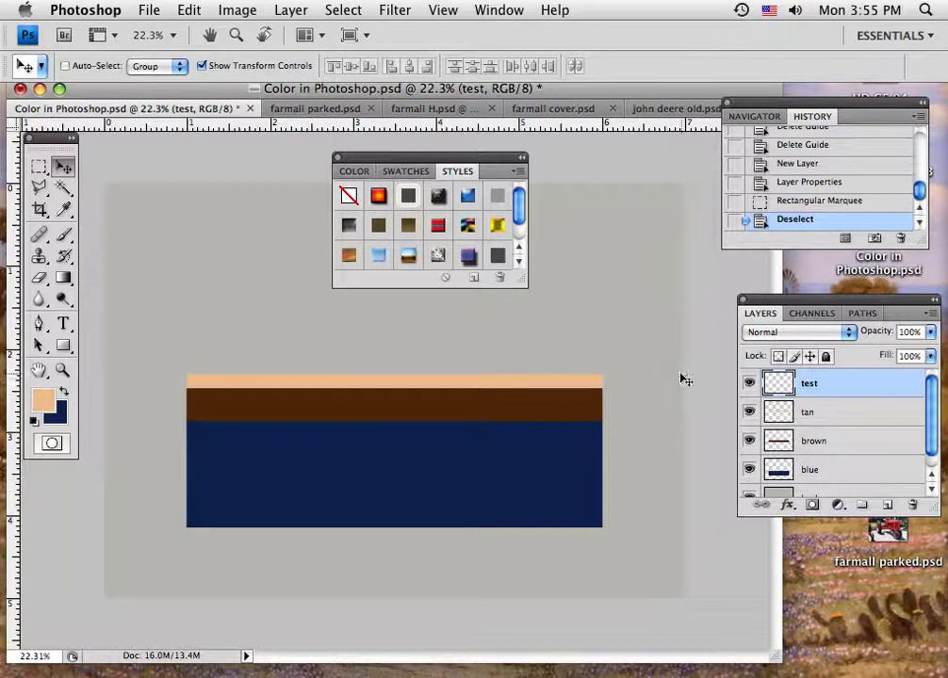
View the colour swatches and the RGB sliders once more, and close the colour palette.
click(400, 172)
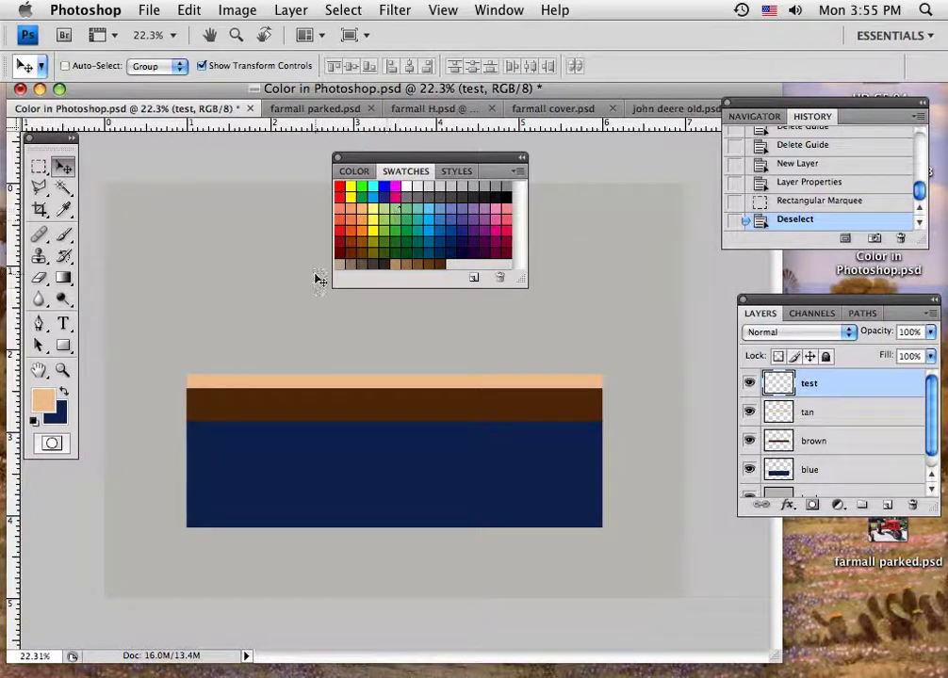
click(356, 172)
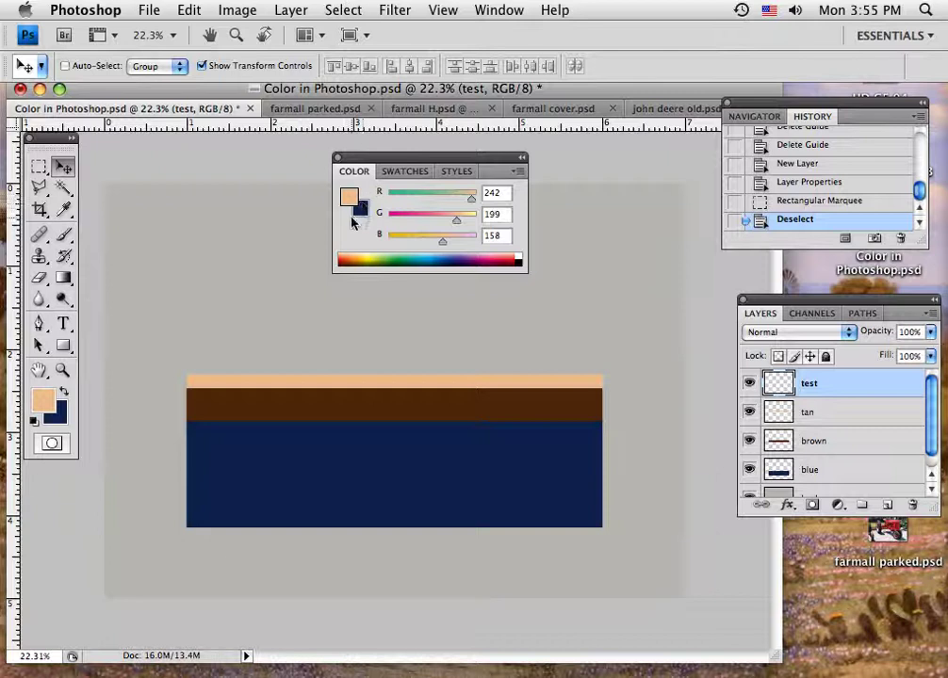
click(337, 158)
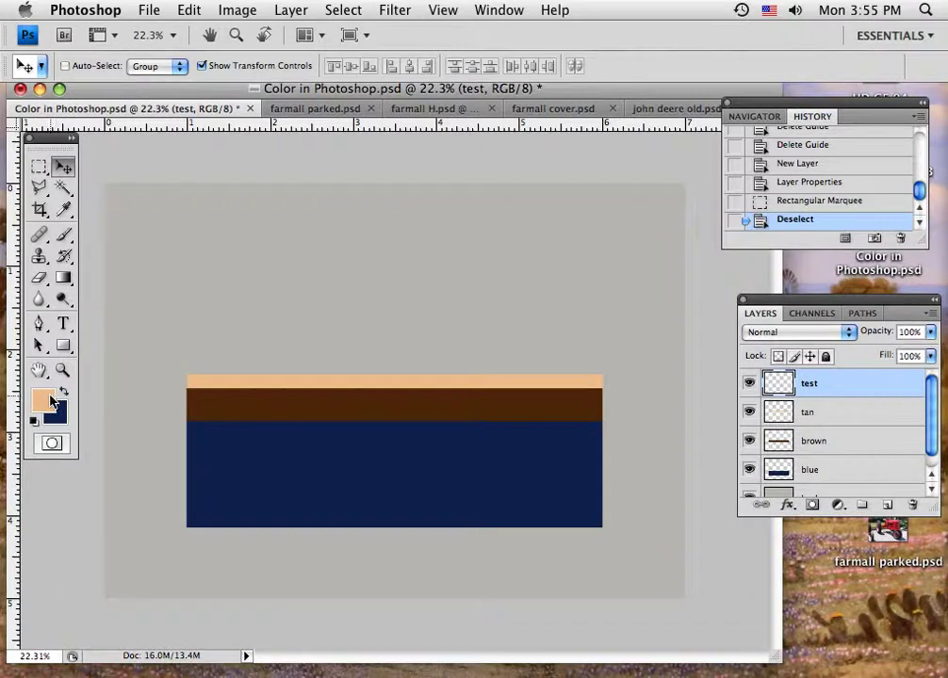
Set the foreground colour to pale green e4edd6 and activate the Move tool.
click(42, 401)
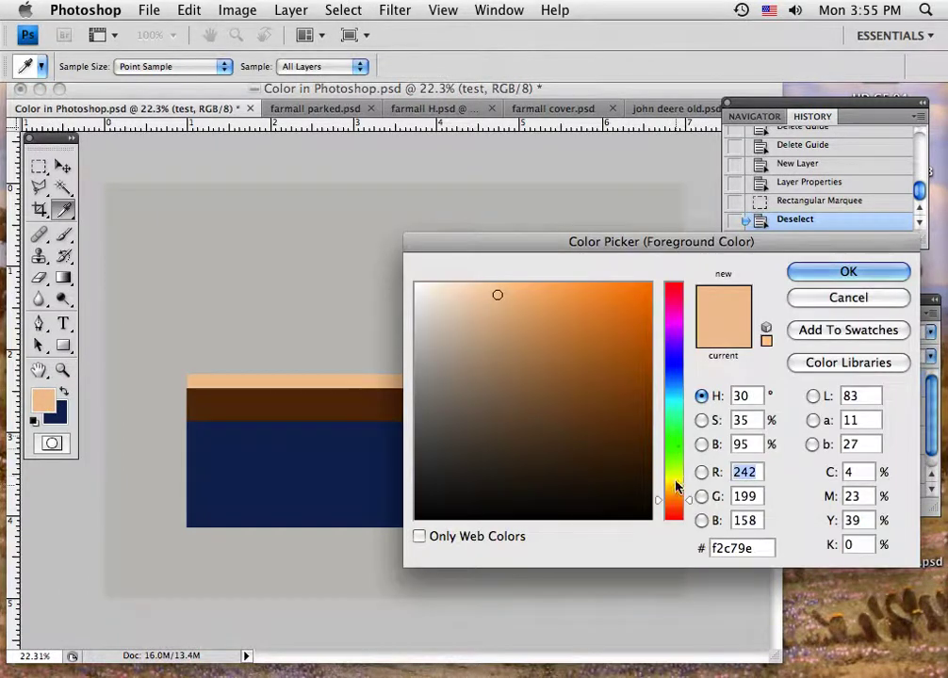
click(674, 449)
click(675, 466)
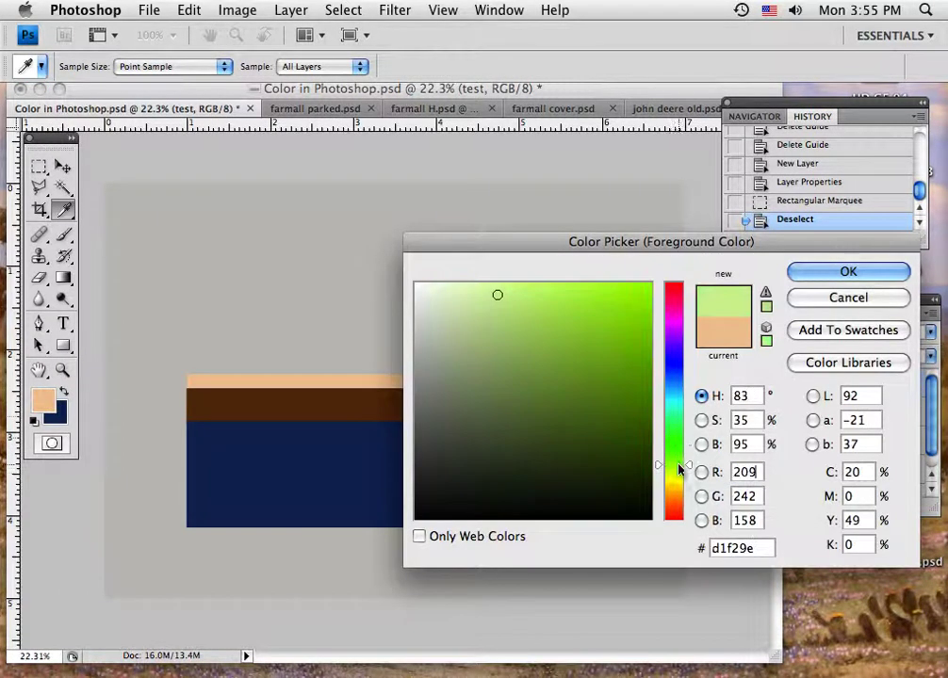
click(647, 299)
mouse_move(556, 315)
mouse_down()
mouse_move(532, 324)
mouse_move(421, 293)
mouse_move(437, 299)
mouse_up()
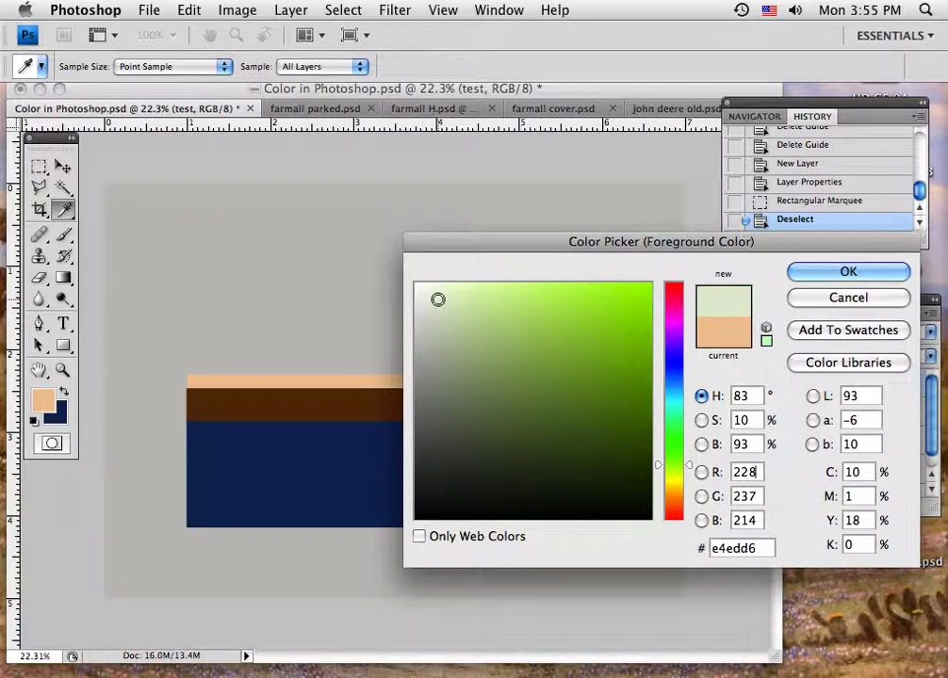
click(791, 271)
key(v)
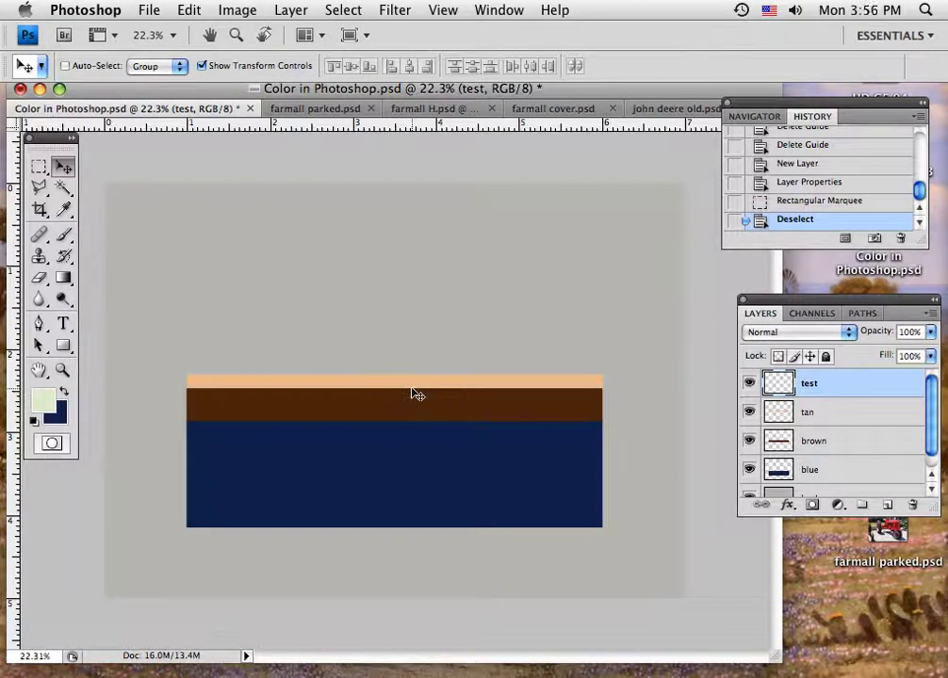
Select the blue layer and open the Gradient Editor for the Gradient tool's current gradient, keeping the coloured bars in view.
click(855, 476)
drag(931, 507, 939, 566)
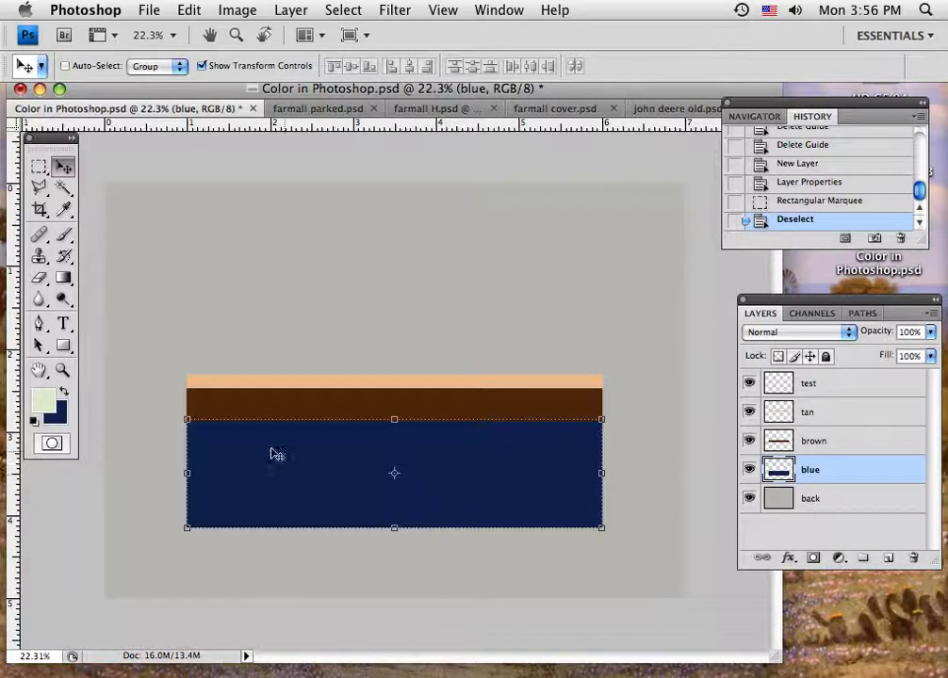
click(67, 280)
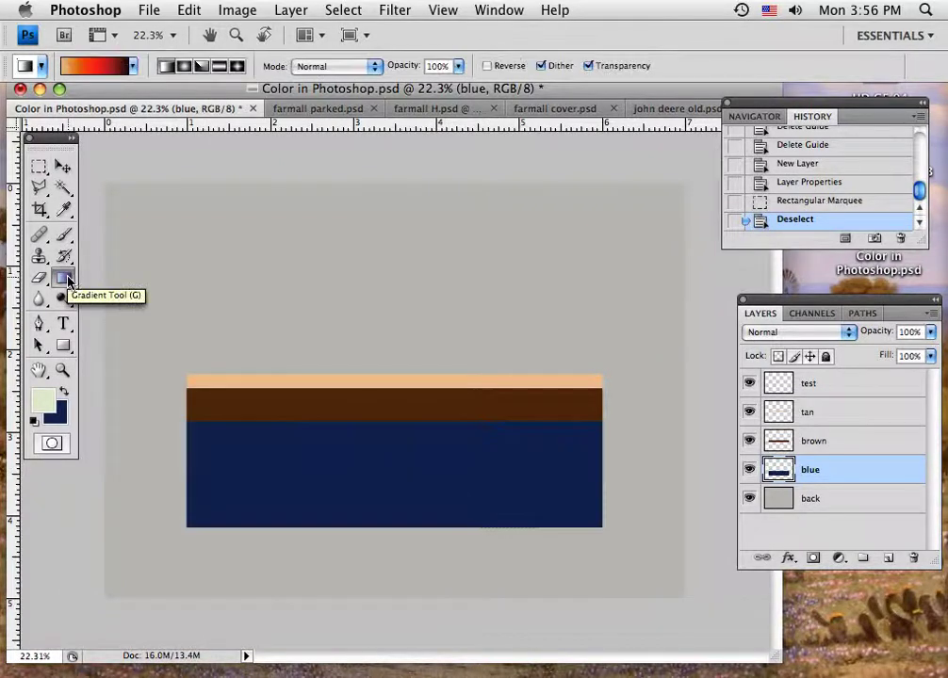
click(102, 74)
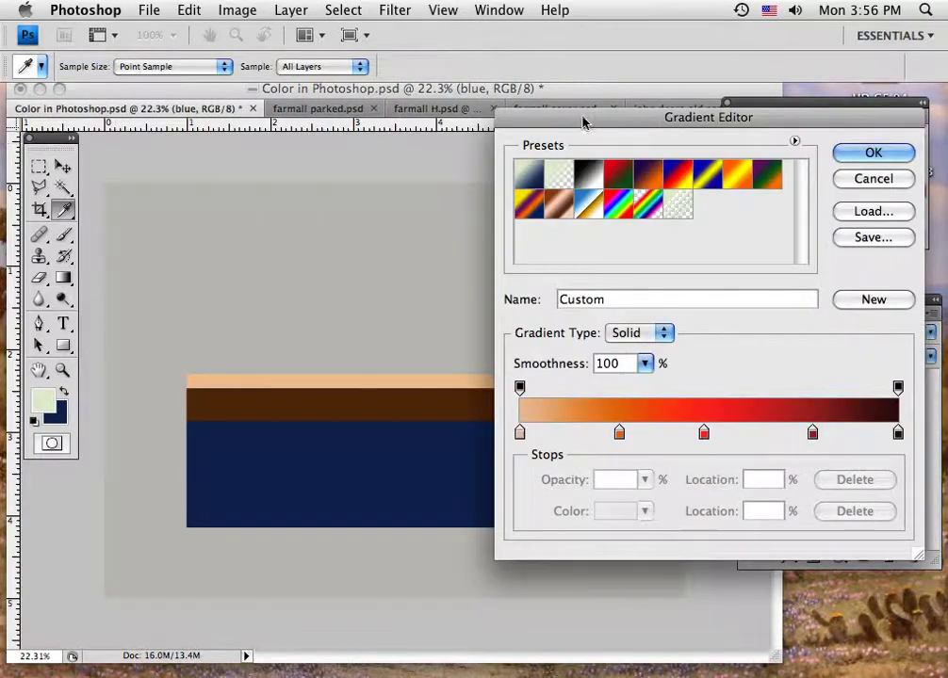
drag(582, 123, 569, 41)
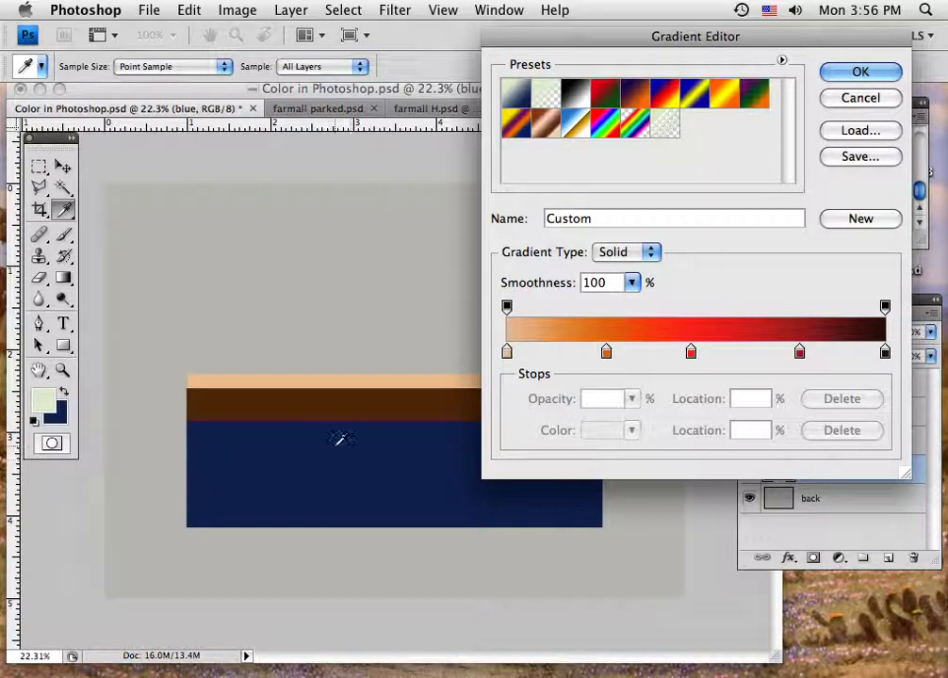
Recolour the gradient's orange stop at 26% with the dark brown sampled from the brown bar.
click(507, 352)
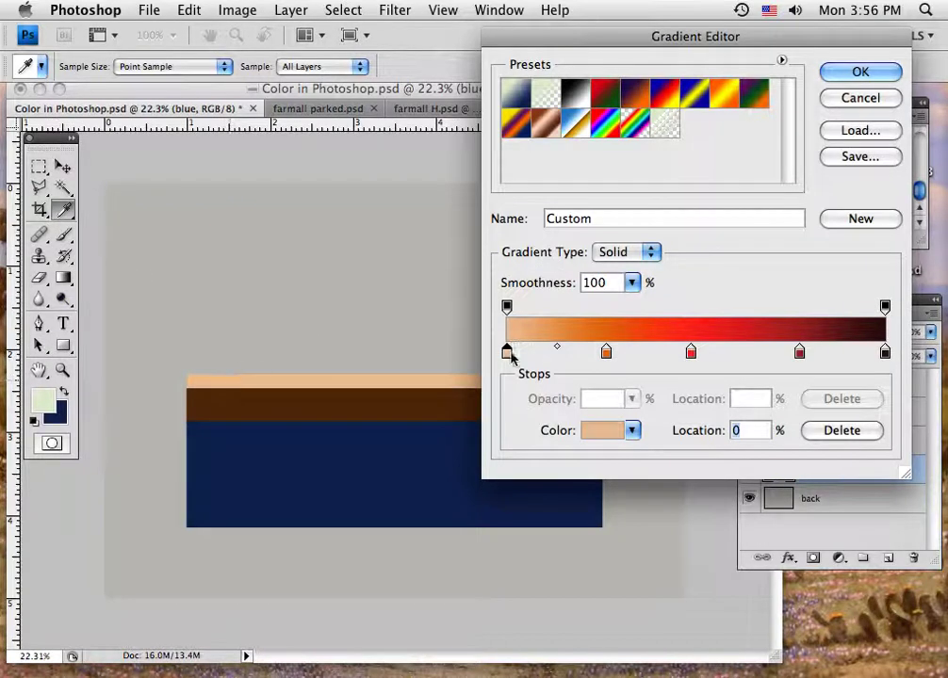
click(605, 352)
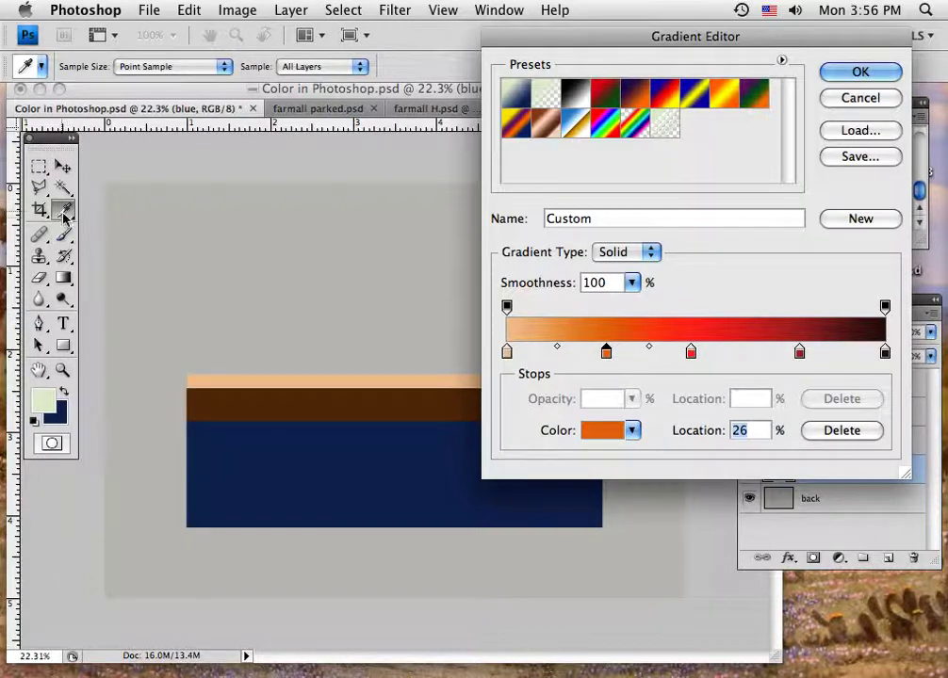
click(320, 396)
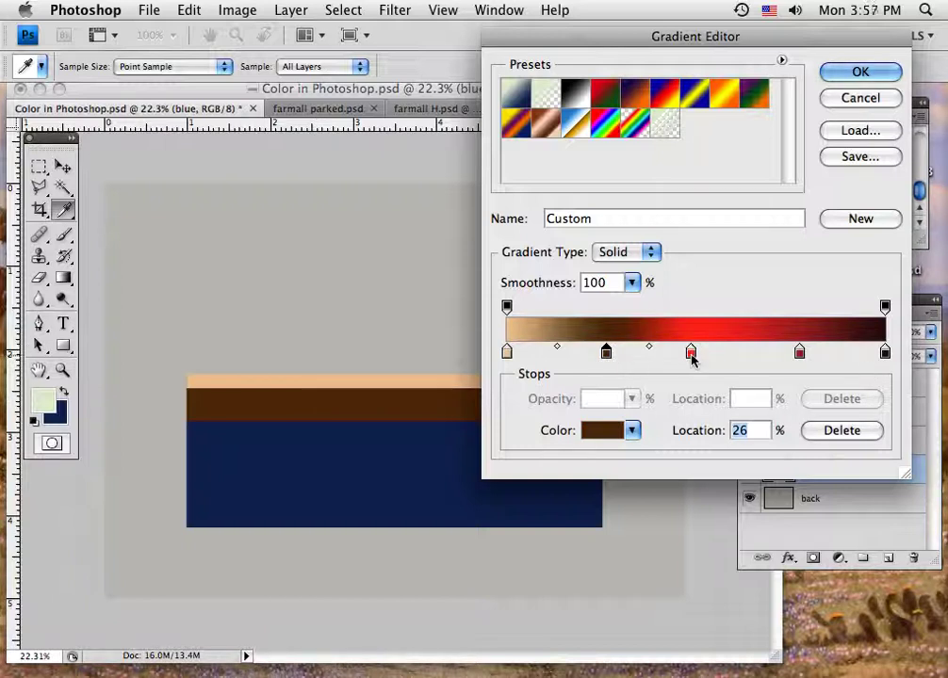
Remove the two red colour stops and recolour the end stop at 100% with the navy sampled from the blue bar.
drag(690, 351, 692, 382)
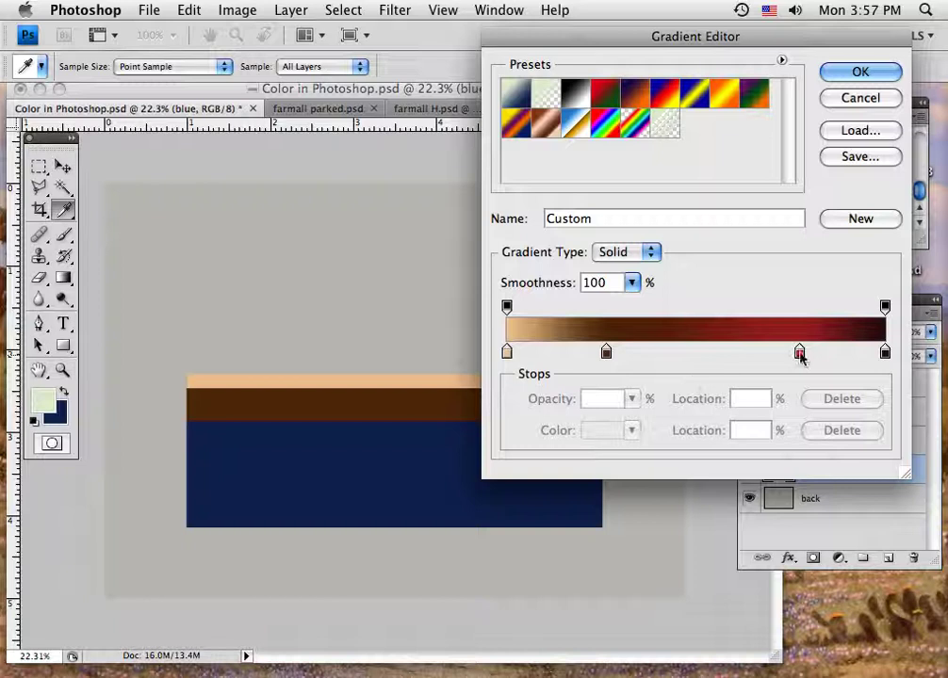
drag(800, 352, 802, 377)
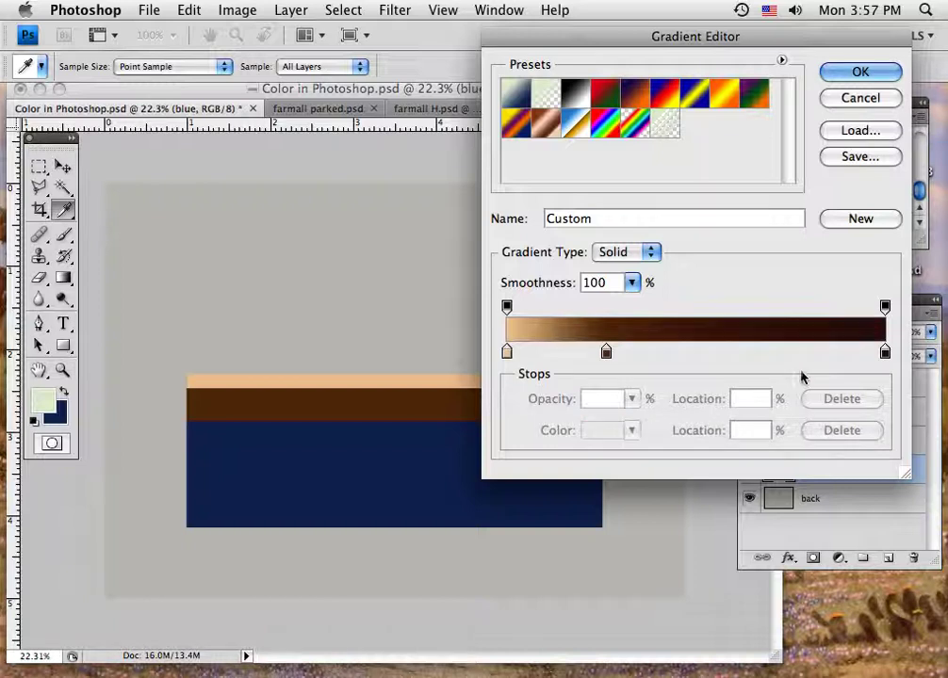
click(884, 353)
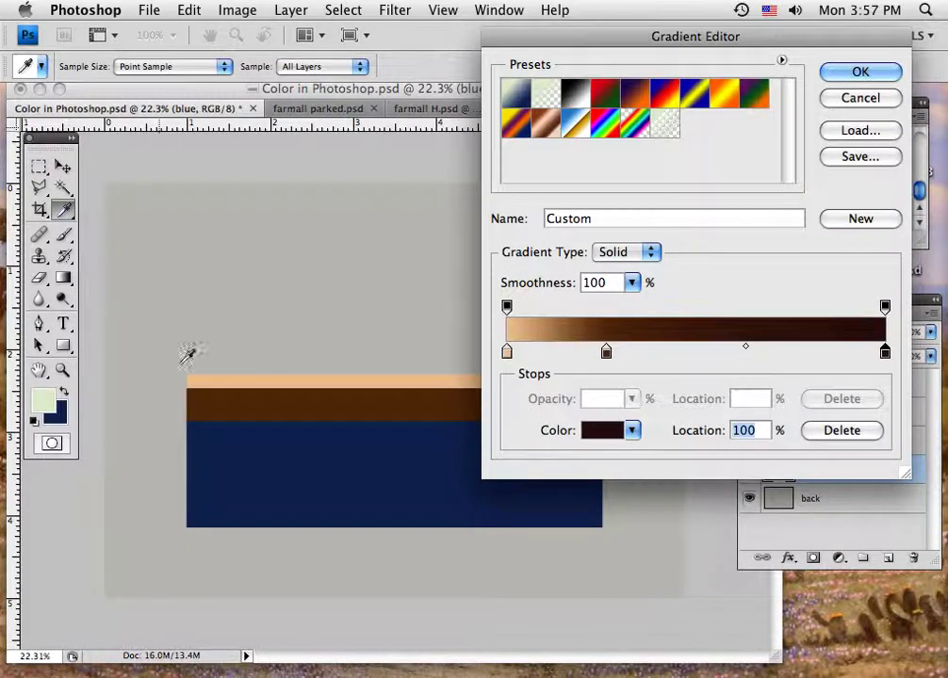
click(253, 427)
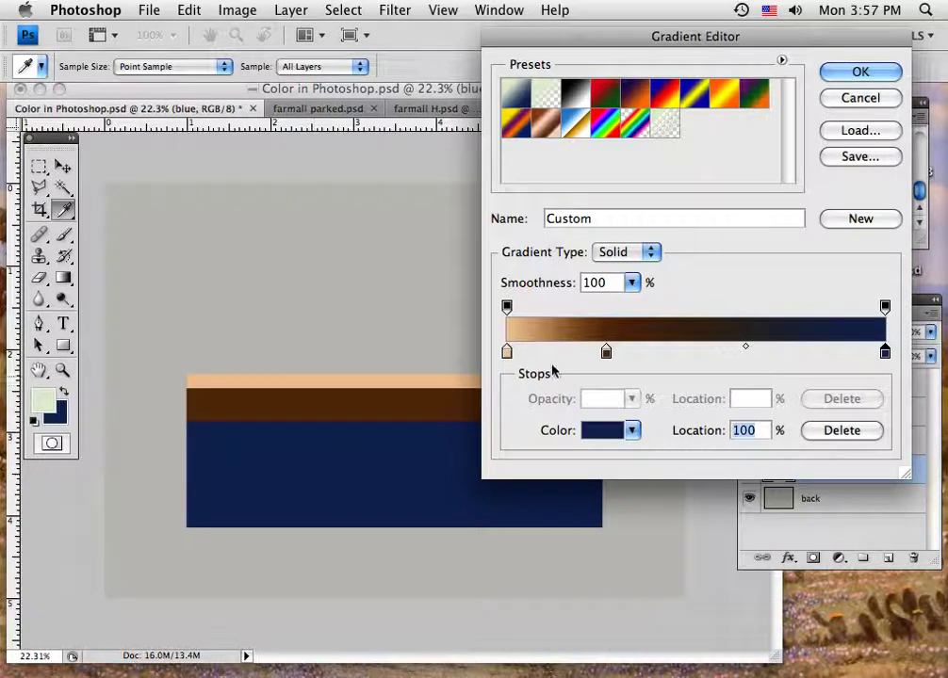
Move the brown colour stop to 50% and place a duplicate of it at 33%.
drag(611, 358, 698, 367)
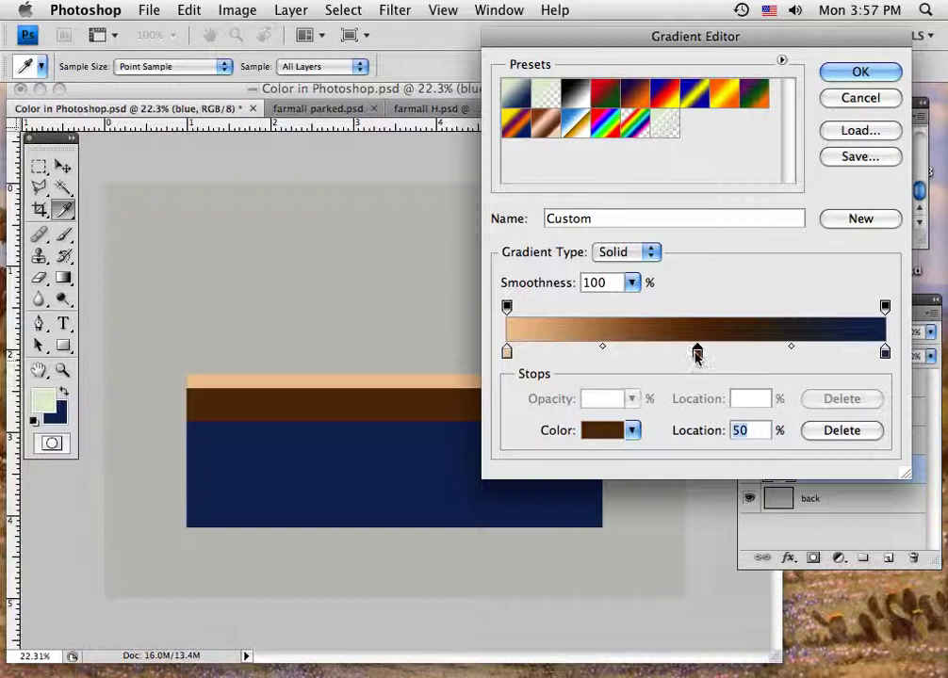
key(alt)
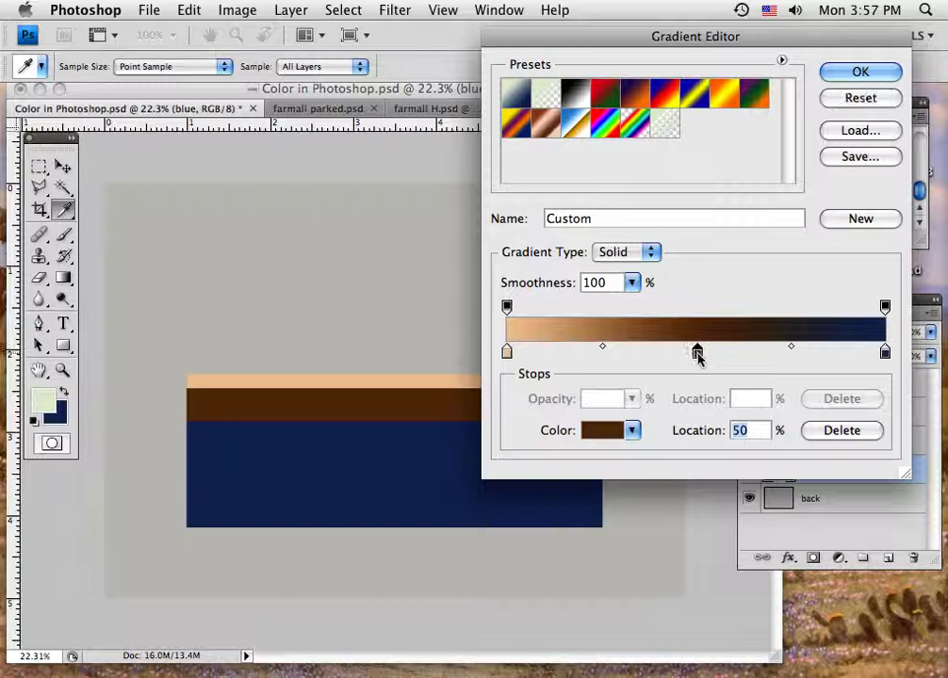
drag(698, 354, 630, 356)
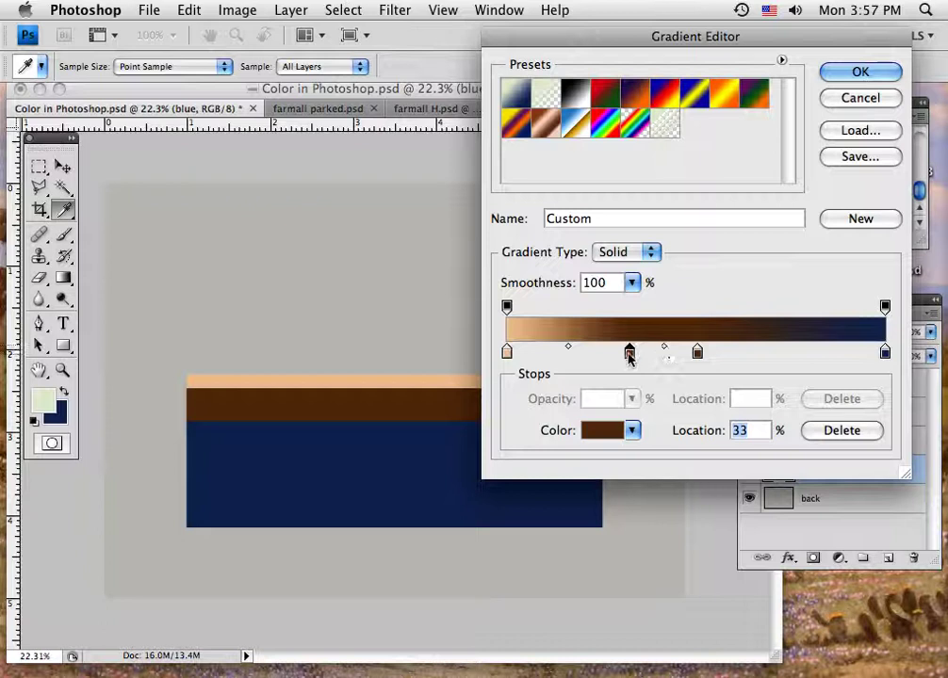
Recolour the duplicated stop at 33% a lighter brown with hue 27°, saturation 49% and brightness 57%.
click(629, 355)
double_click(629, 355)
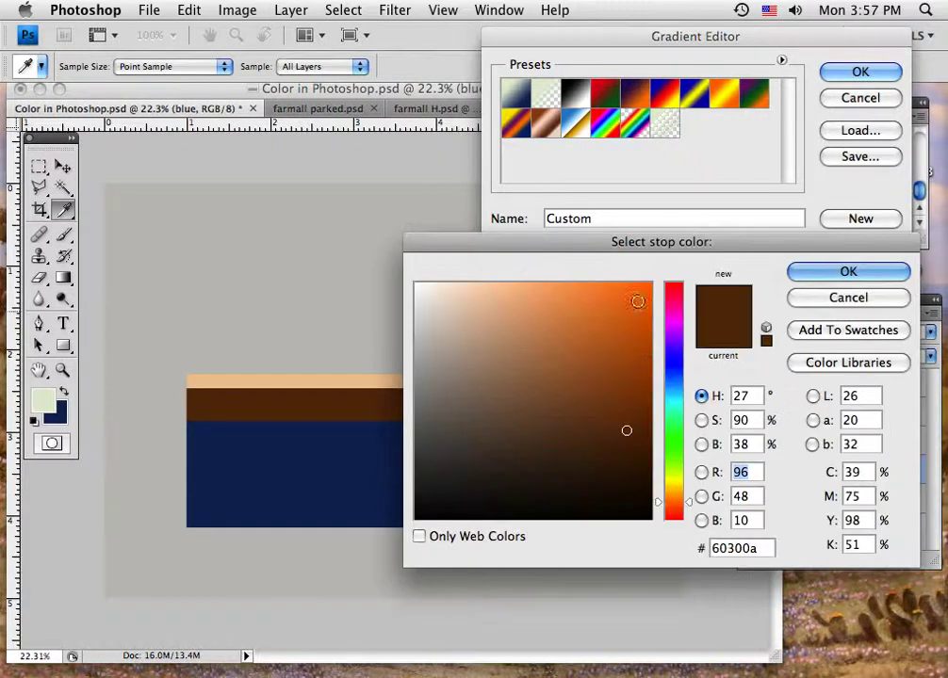
drag(550, 249, 546, 409)
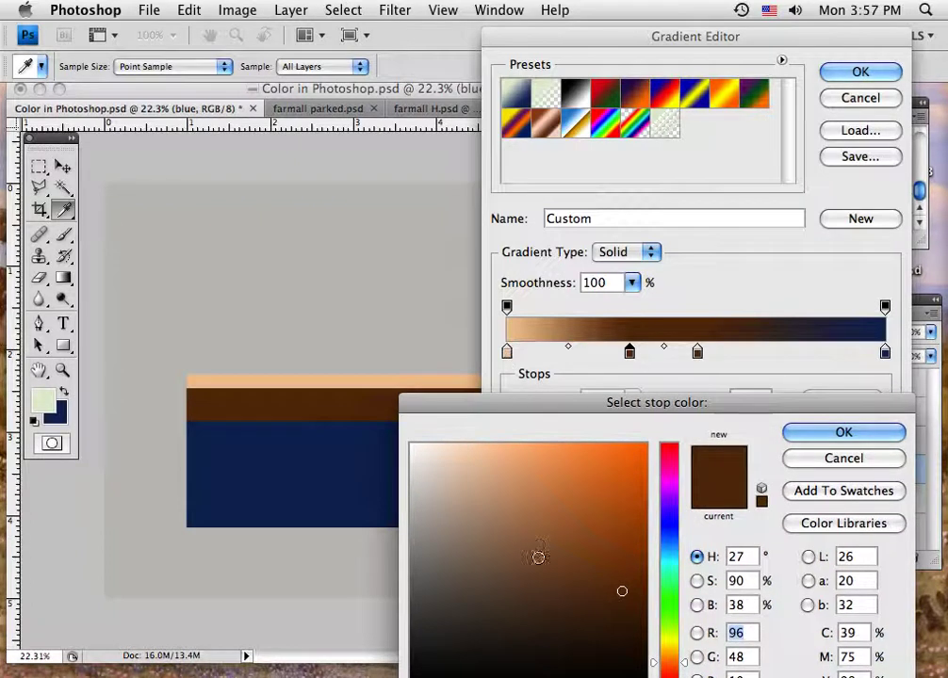
click(525, 545)
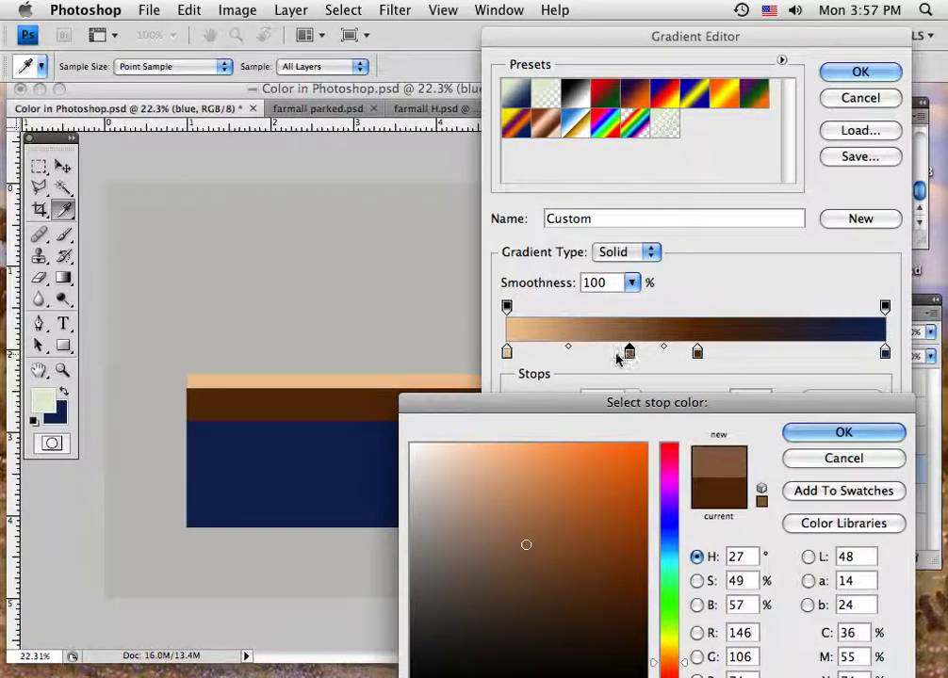
click(802, 435)
Position the dark brown stop at 65% and the light brown stop at 32%, and accept the custom gradient.
drag(629, 351, 609, 355)
click(696, 354)
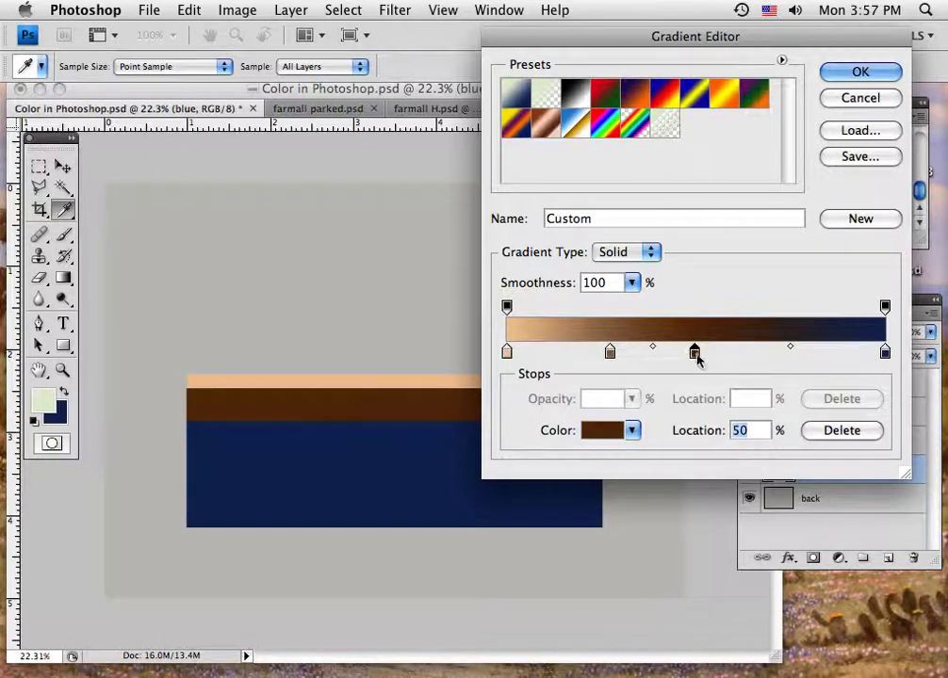
drag(698, 354, 752, 354)
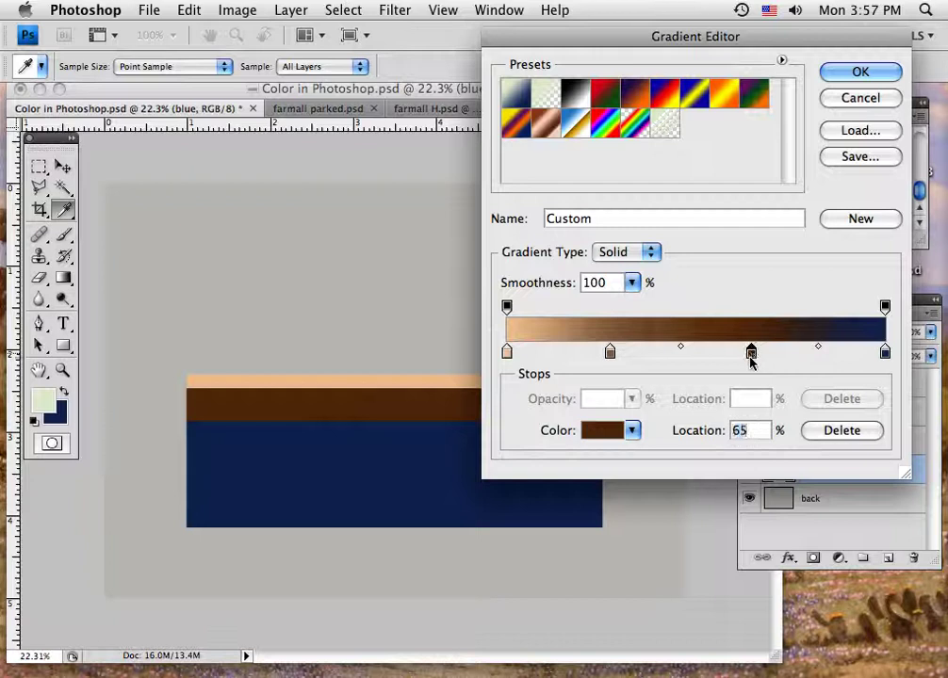
click(610, 354)
drag(610, 354, 628, 355)
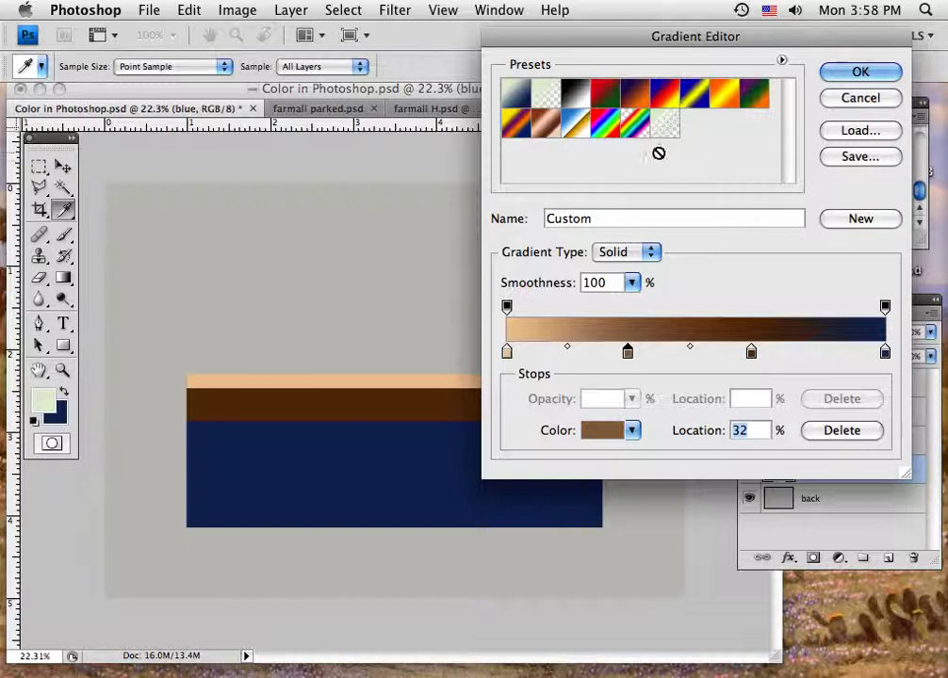
click(846, 76)
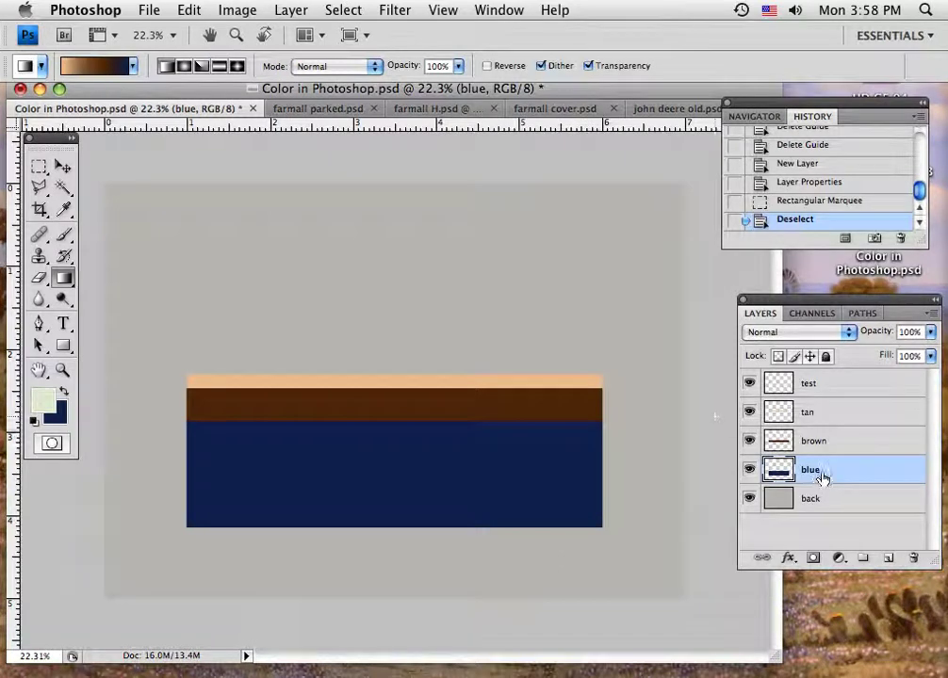
Try the custom gradient as a horizontal linear fill across the Magic Wand selection of the blue bar, and undo it.
click(62, 187)
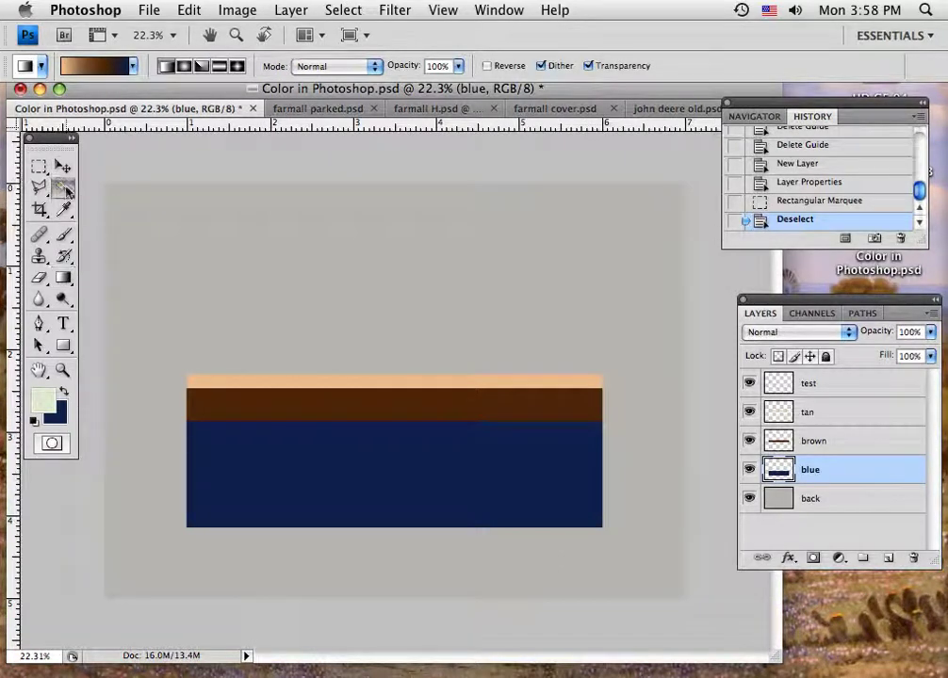
click(261, 460)
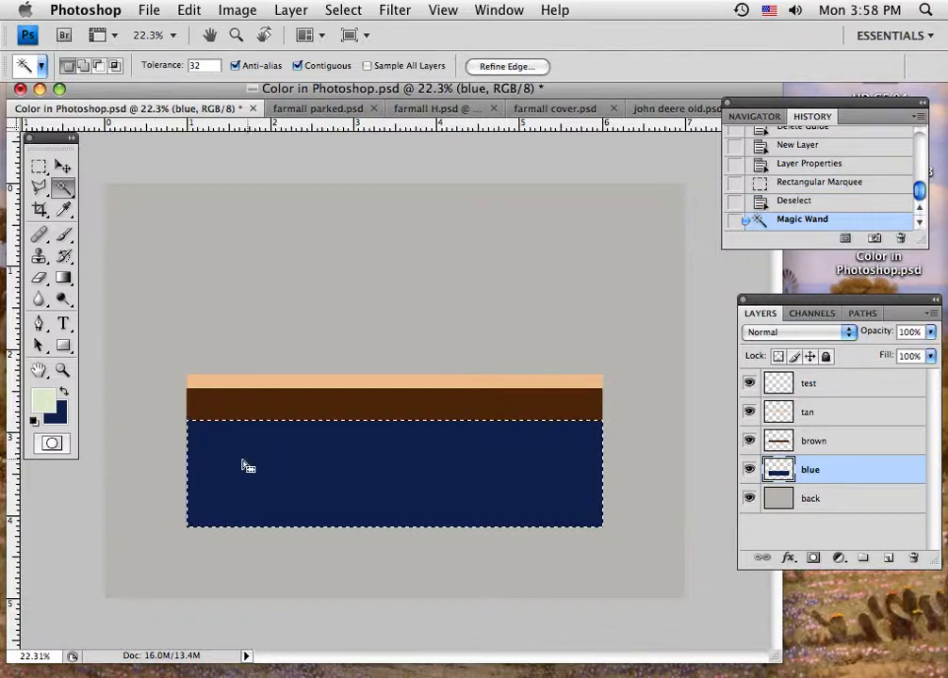
click(64, 279)
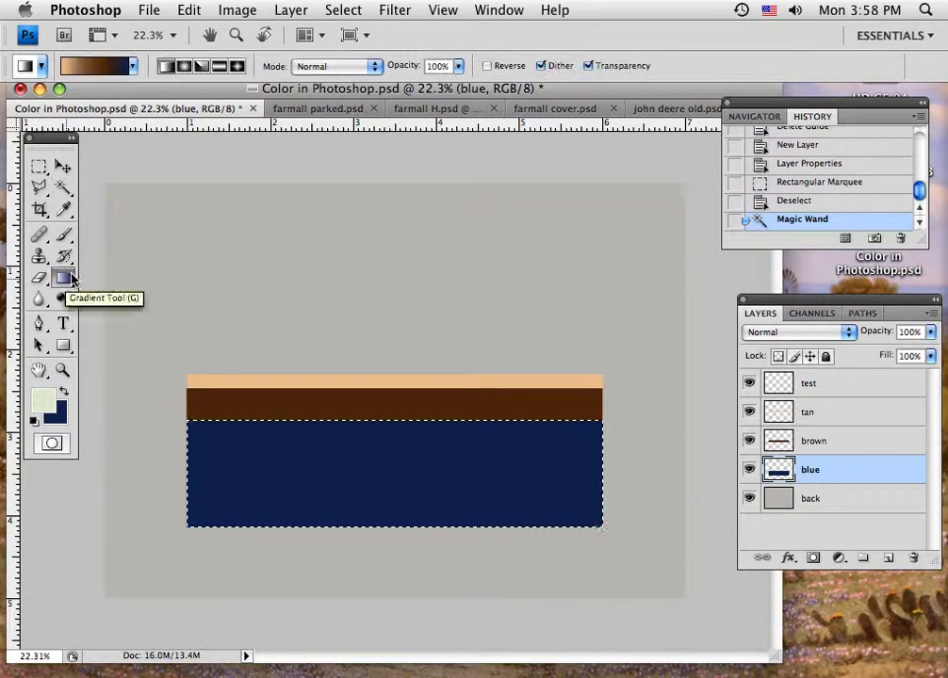
click(184, 68)
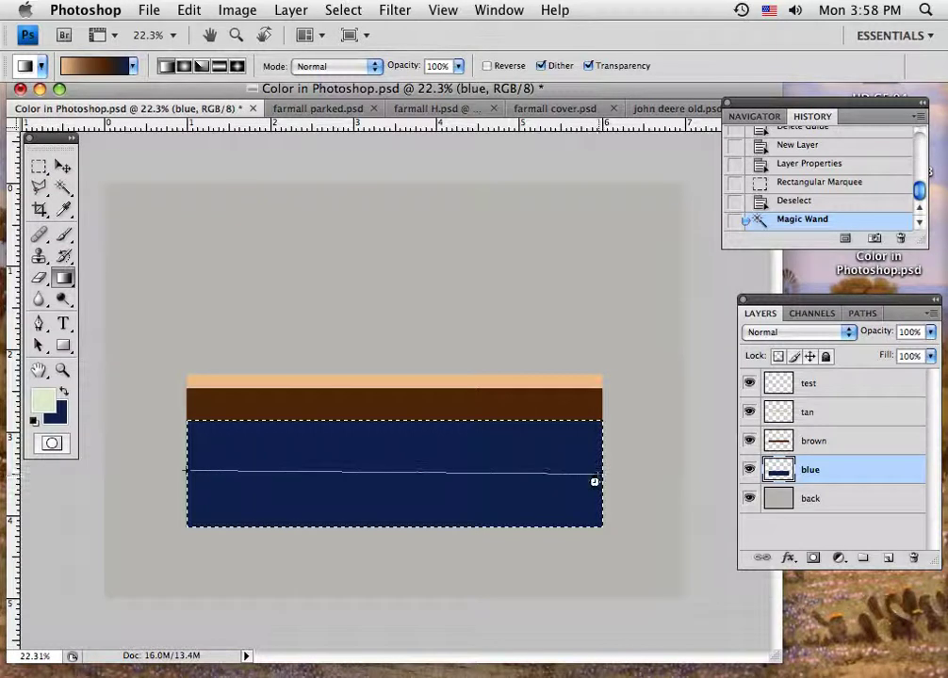
drag(594, 482, 594, 482)
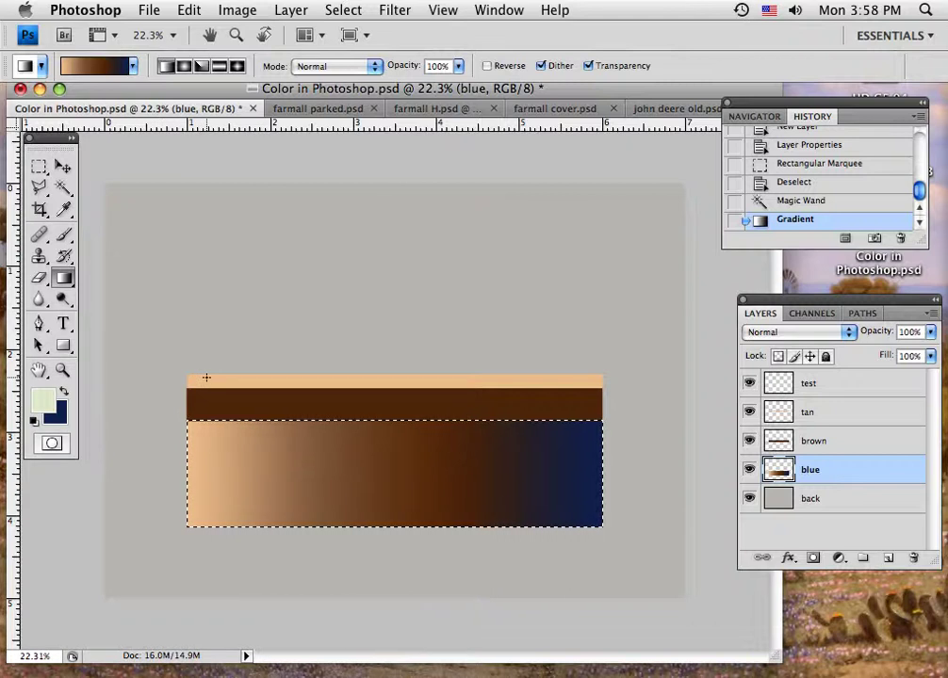
key(super+z)
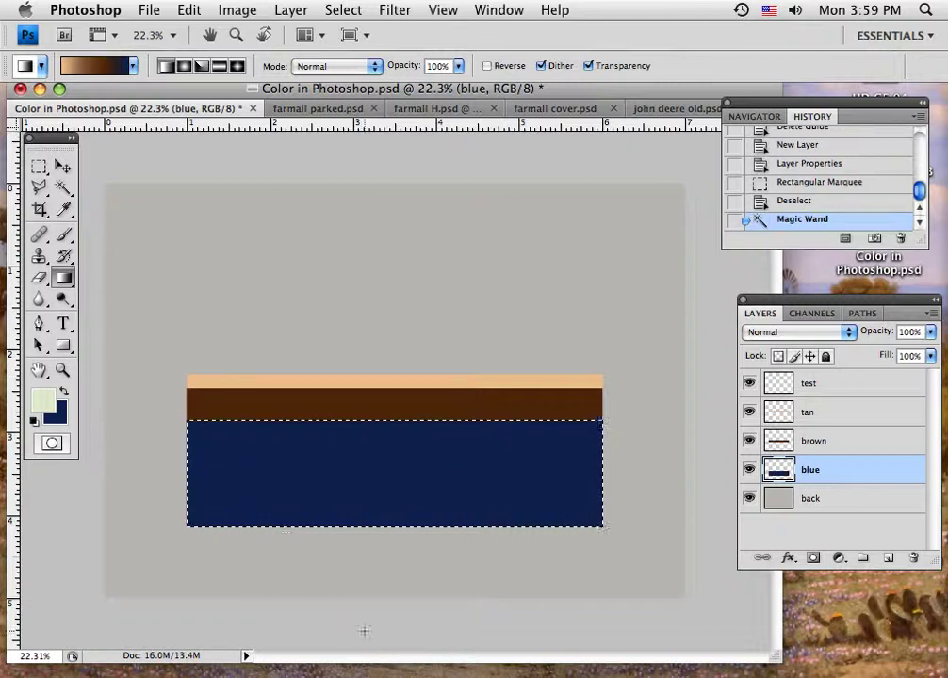
Clear the selection and draw a circular marquee about 3.2 ruler units wide on the test layer, overlapping the middle of the bars.
click(835, 389)
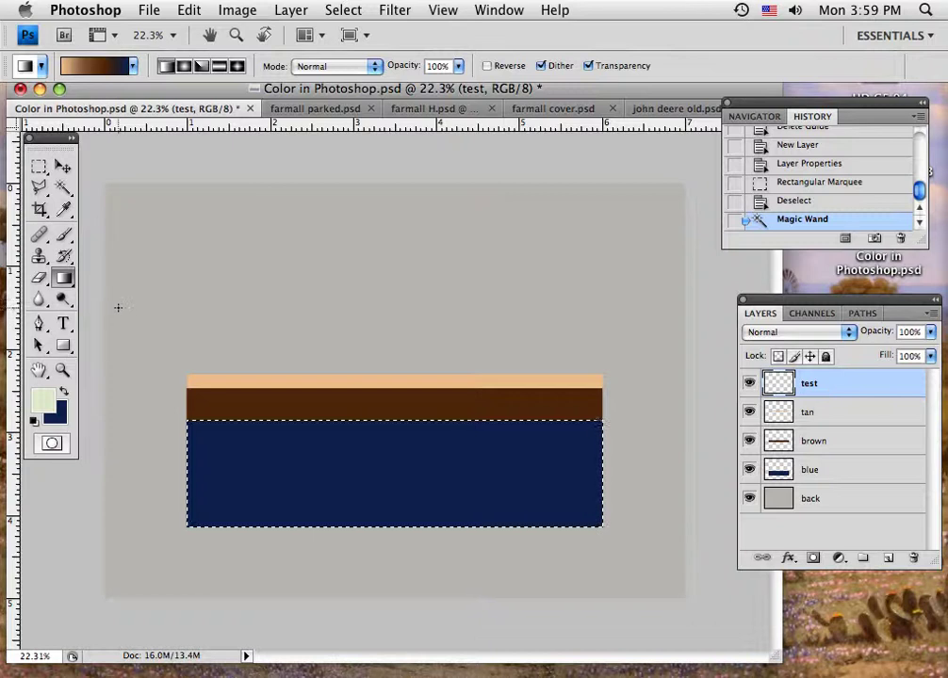
key(super+d)
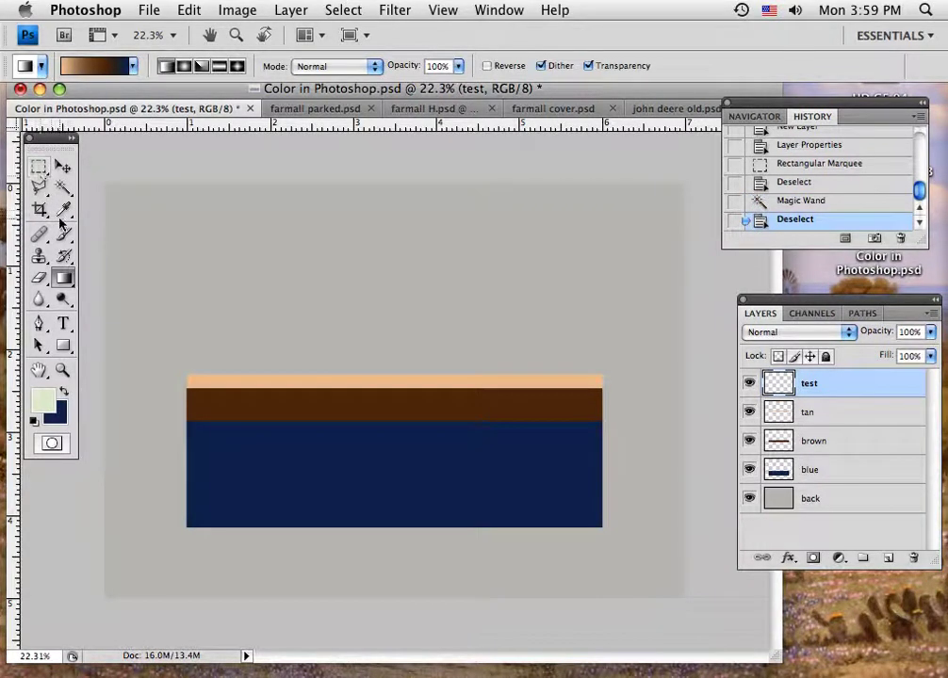
drag(41, 174, 78, 189)
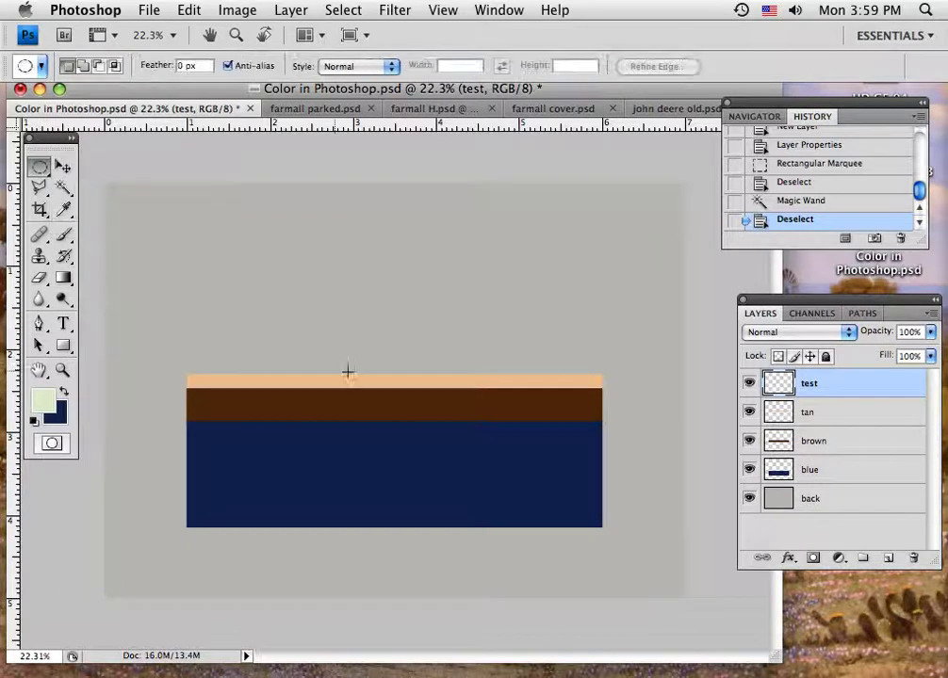
drag(392, 342, 518, 514)
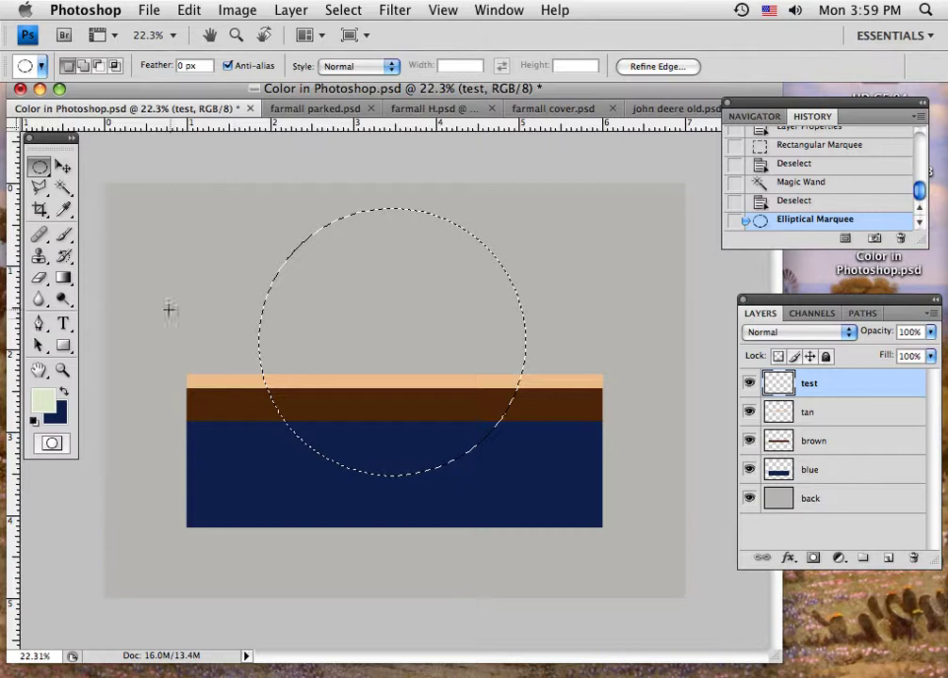
Fill the circular selection with the custom gradient as a radial gradient, from its upper-left interior to its lower-right edge.
click(63, 278)
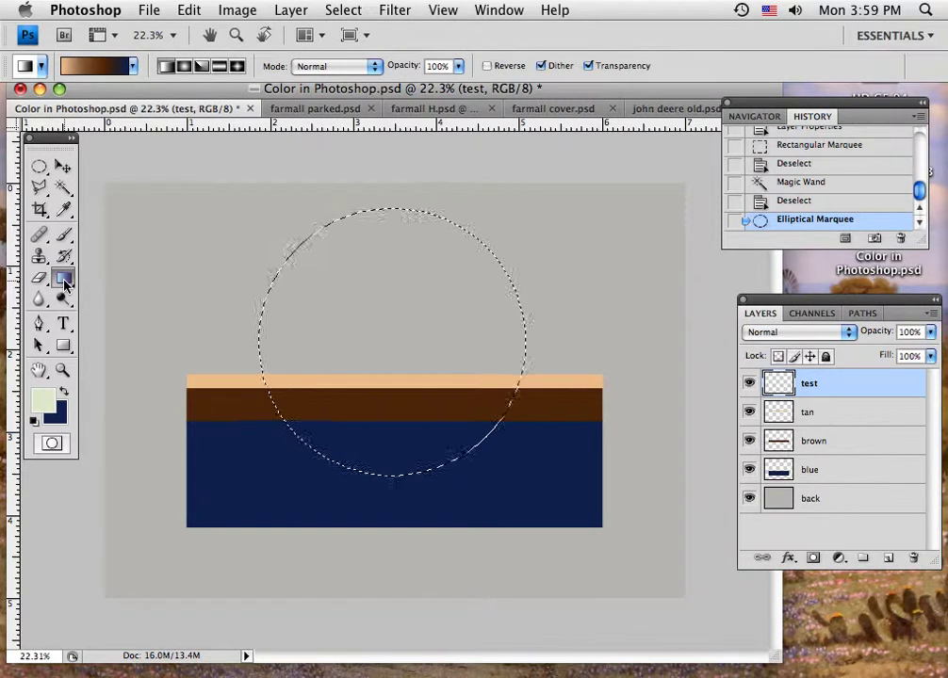
click(179, 69)
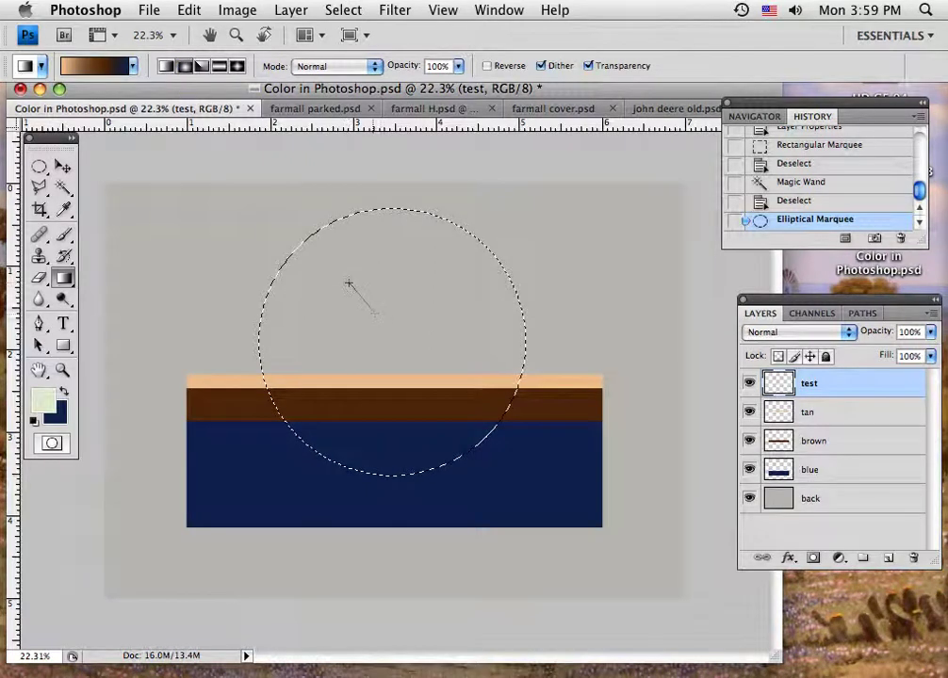
drag(376, 315, 414, 366)
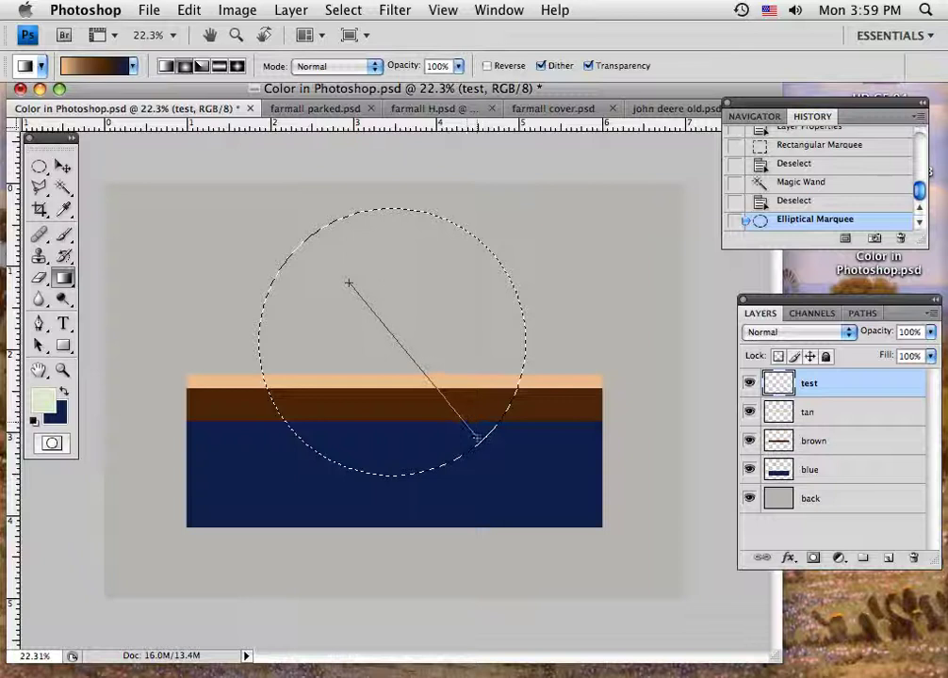
drag(477, 439, 473, 437)
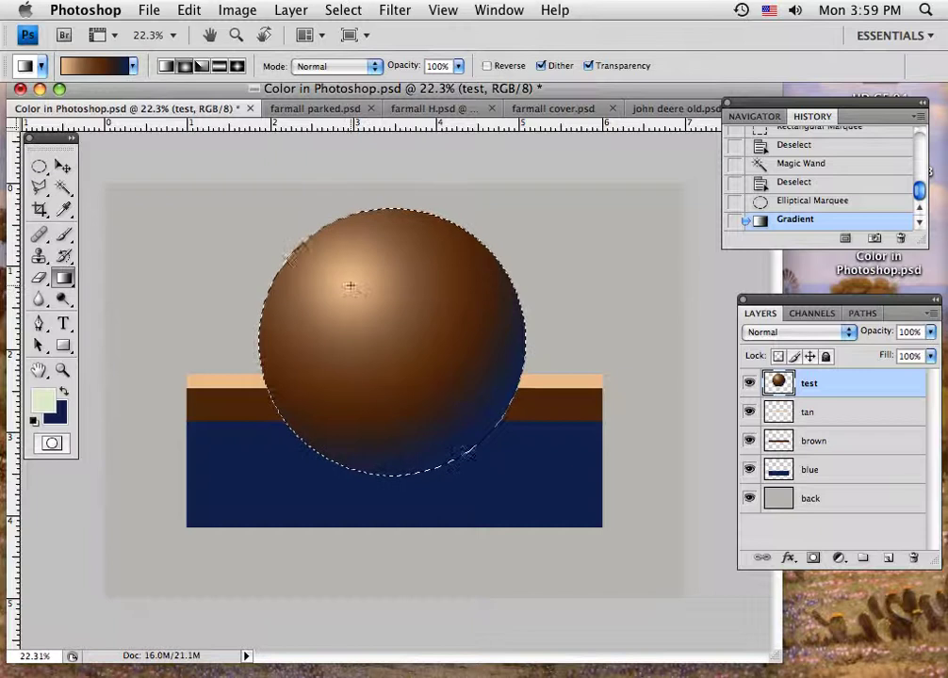
Refill the circle with a longer radial gradient reaching past its lower-right edge, and move the test layer between the blue and back layers.
drag(411, 368, 503, 477)
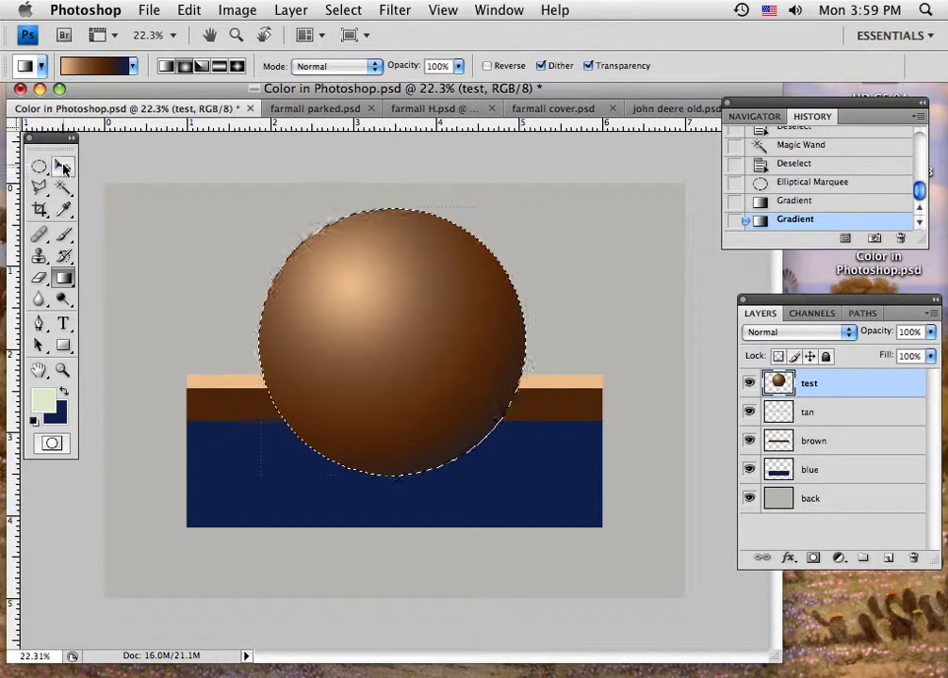
click(64, 167)
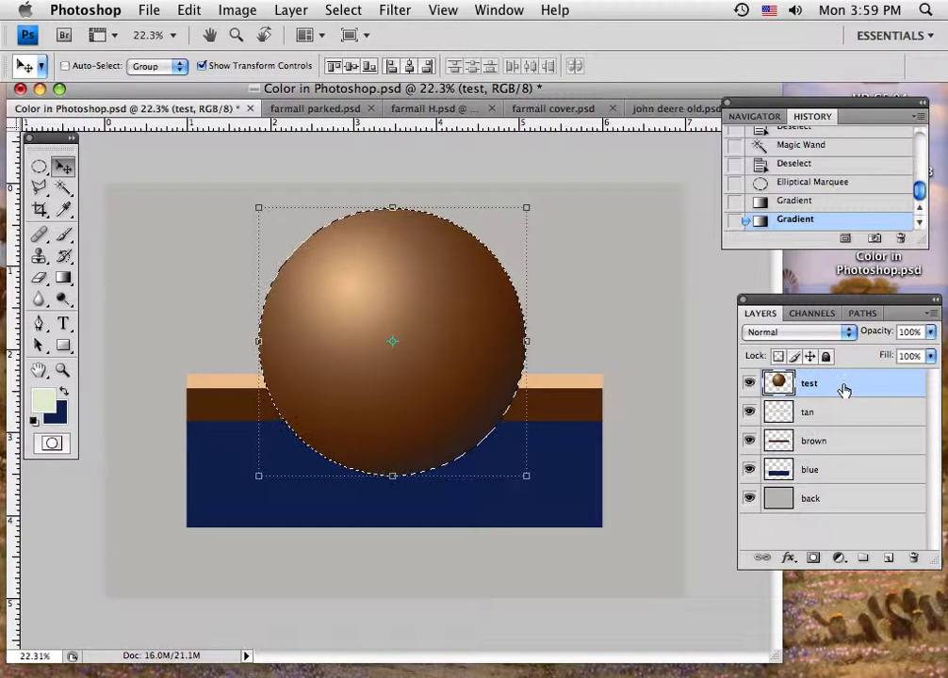
drag(844, 390, 846, 474)
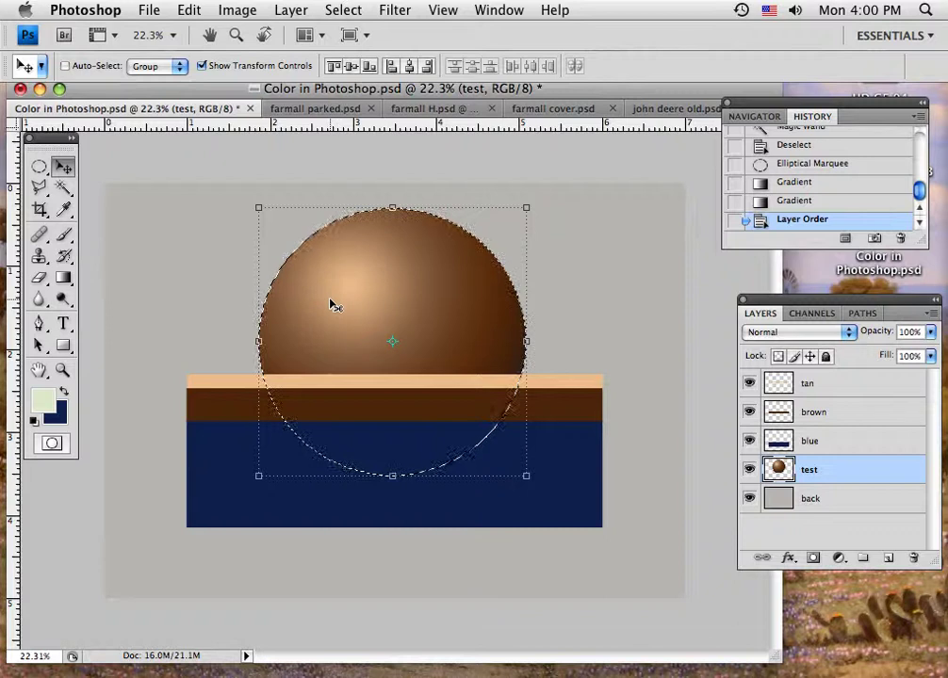
Clear the circular selection and turn off the transform controls.
key(super+d)
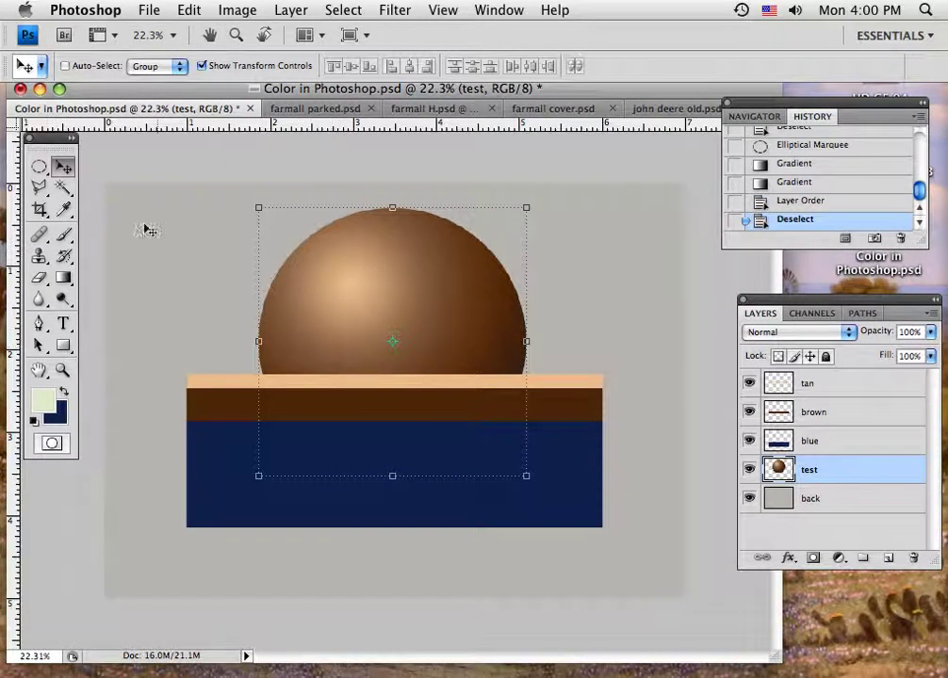
click(200, 67)
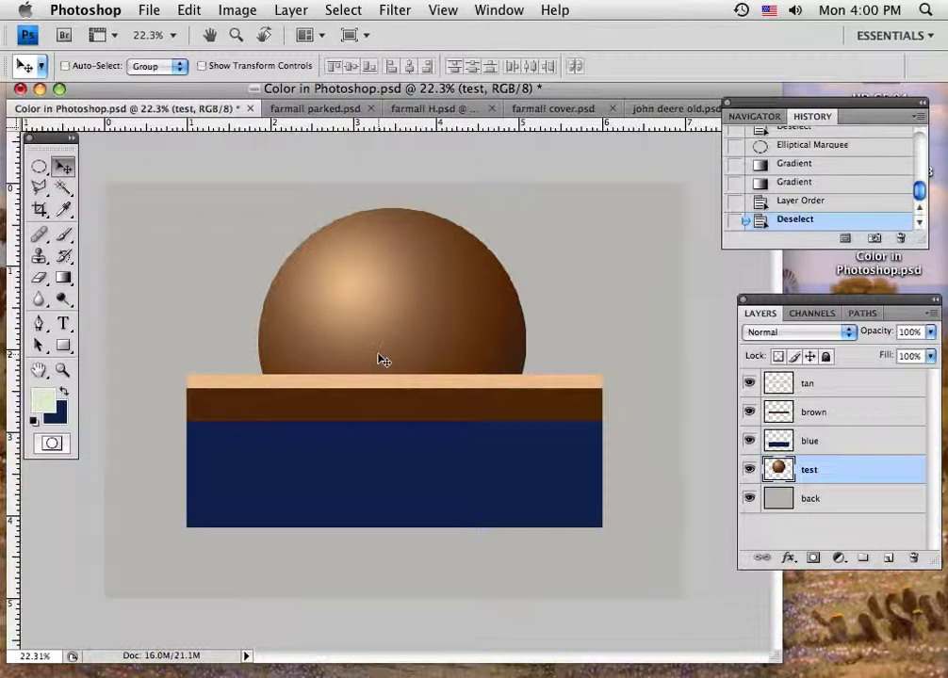
Examine how the farmall H.psd cutout is built by switching to it and toggling the visibility of its shadow and erty layers.
click(330, 109)
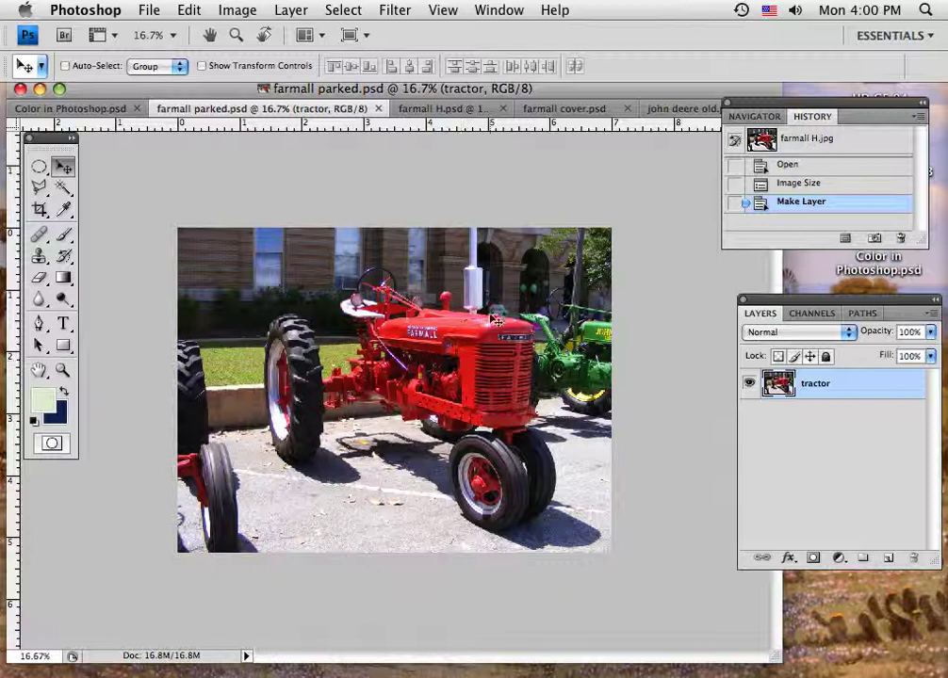
click(437, 110)
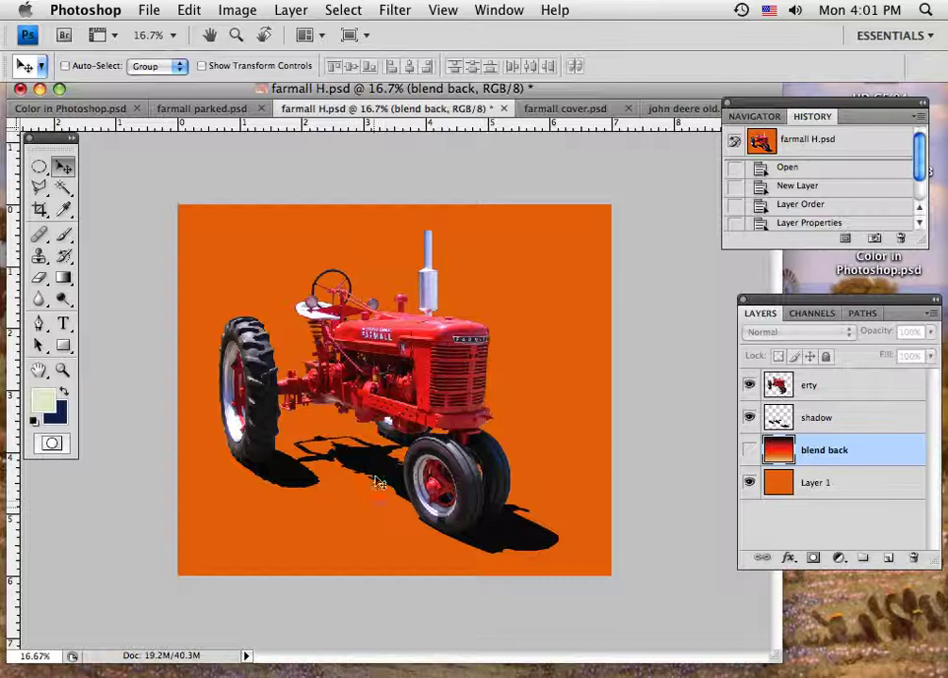
click(750, 419)
click(751, 419)
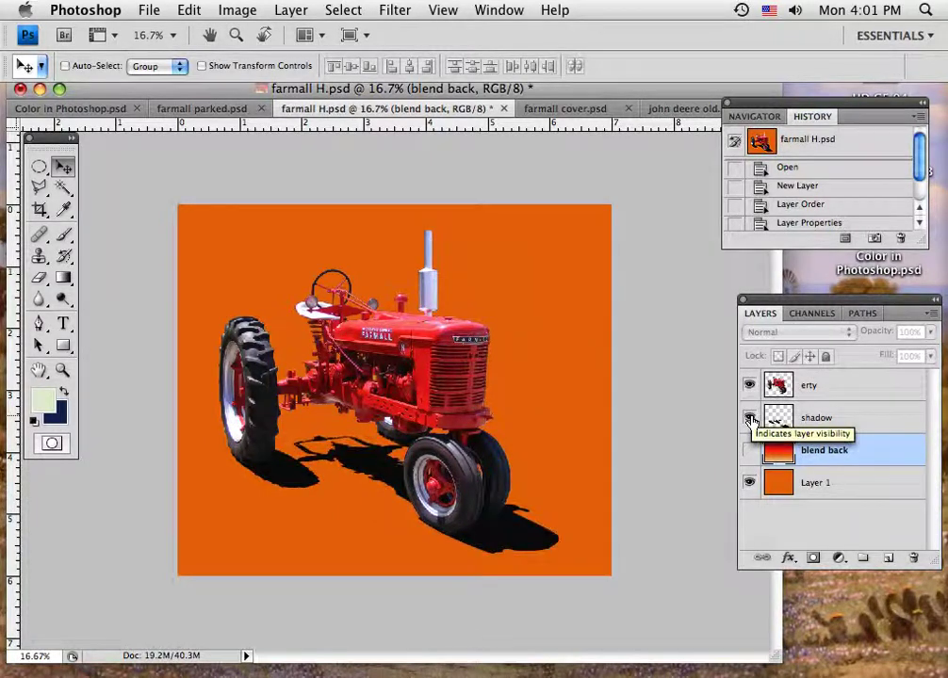
click(750, 418)
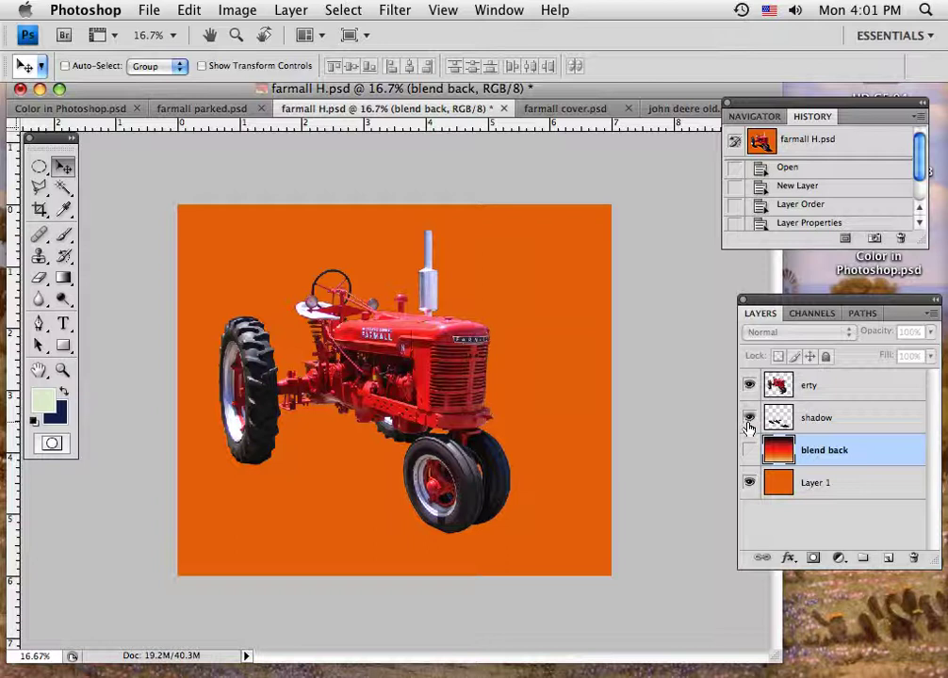
click(751, 419)
click(750, 419)
click(750, 418)
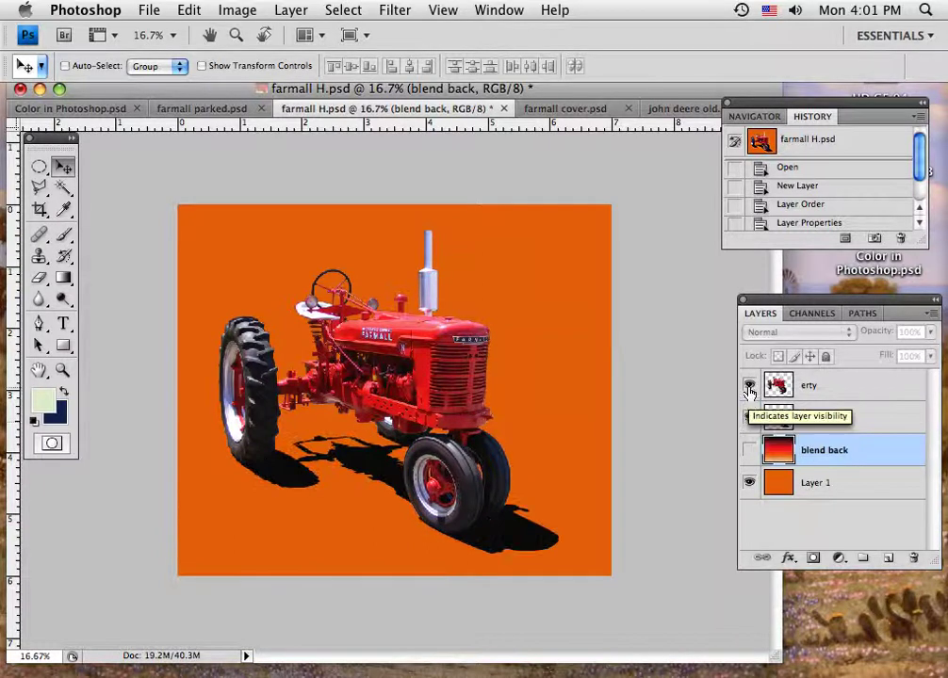
click(750, 388)
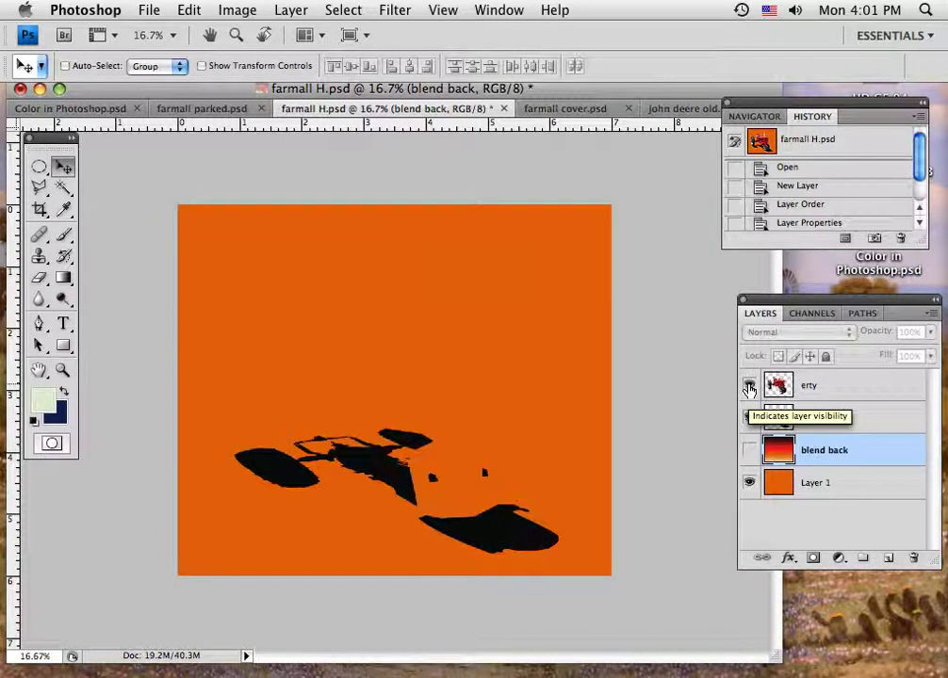
click(750, 388)
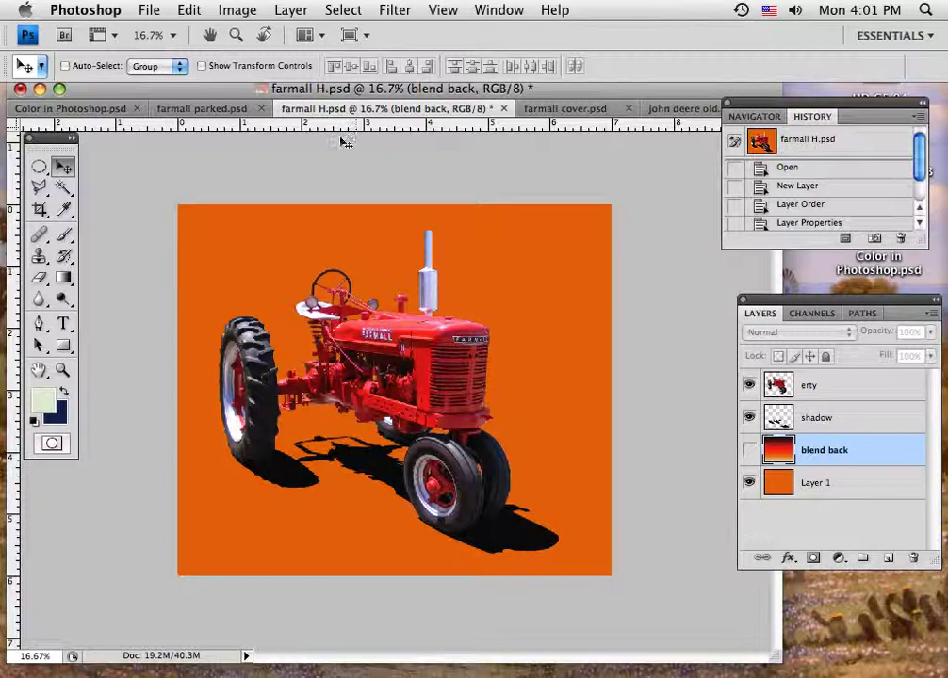
Switch to farmall parked.psd and check its image dimensions and resolution.
click(222, 109)
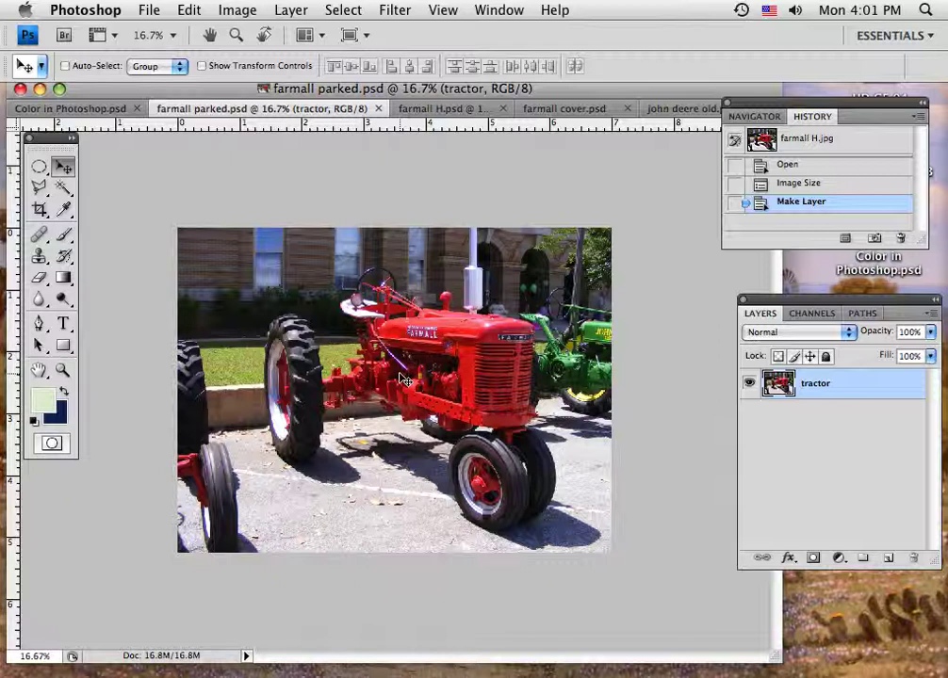
click(235, 10)
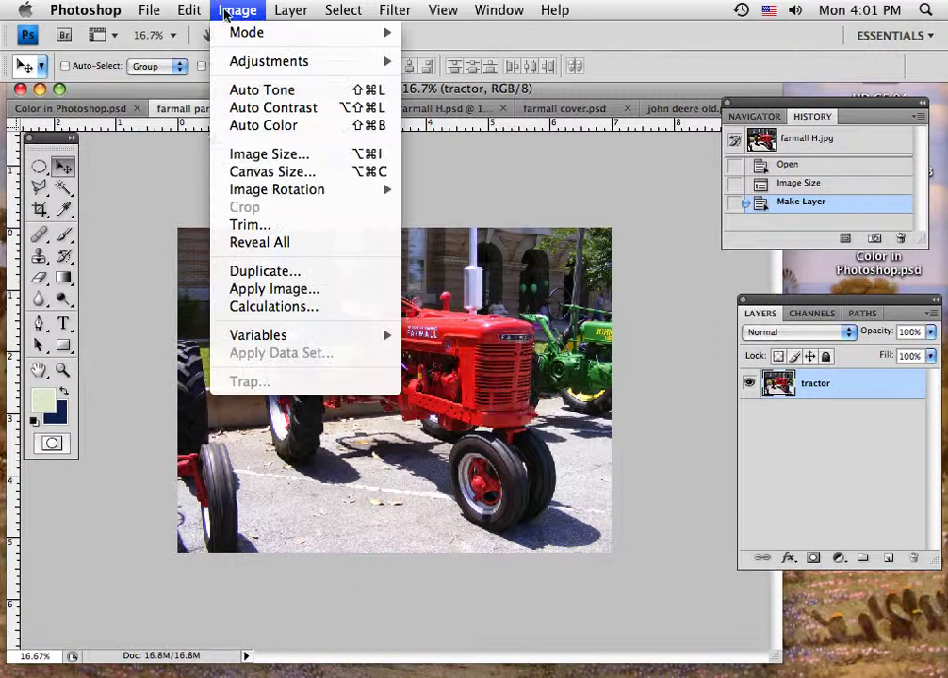
click(251, 165)
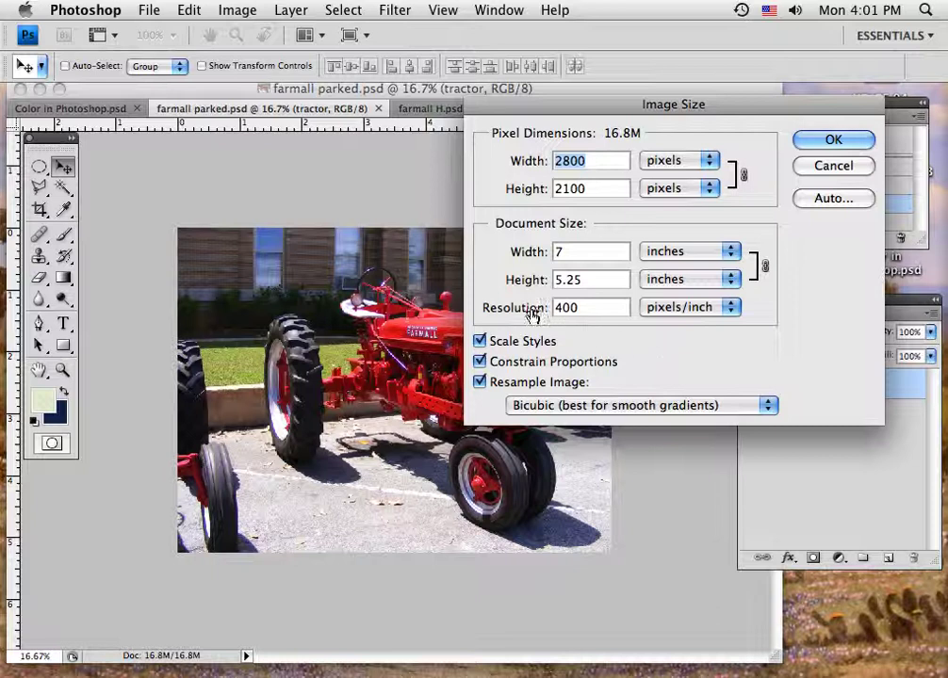
click(812, 142)
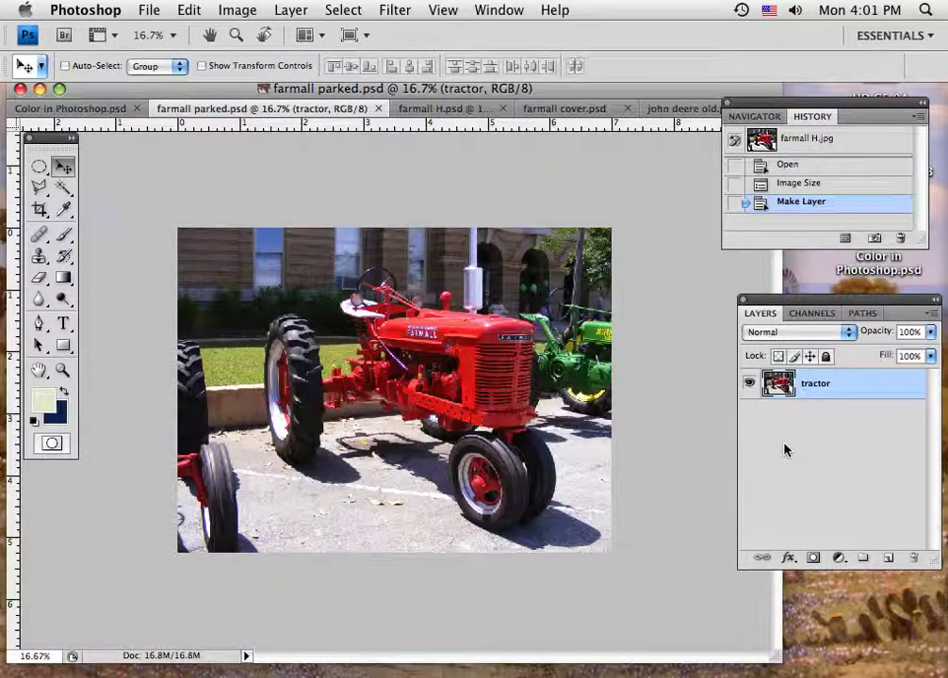
Add a new layer beneath the tractor layer and fill it with a bright orange foreground colour (R 238, G 102, B 11).
click(887, 562)
drag(840, 385, 844, 425)
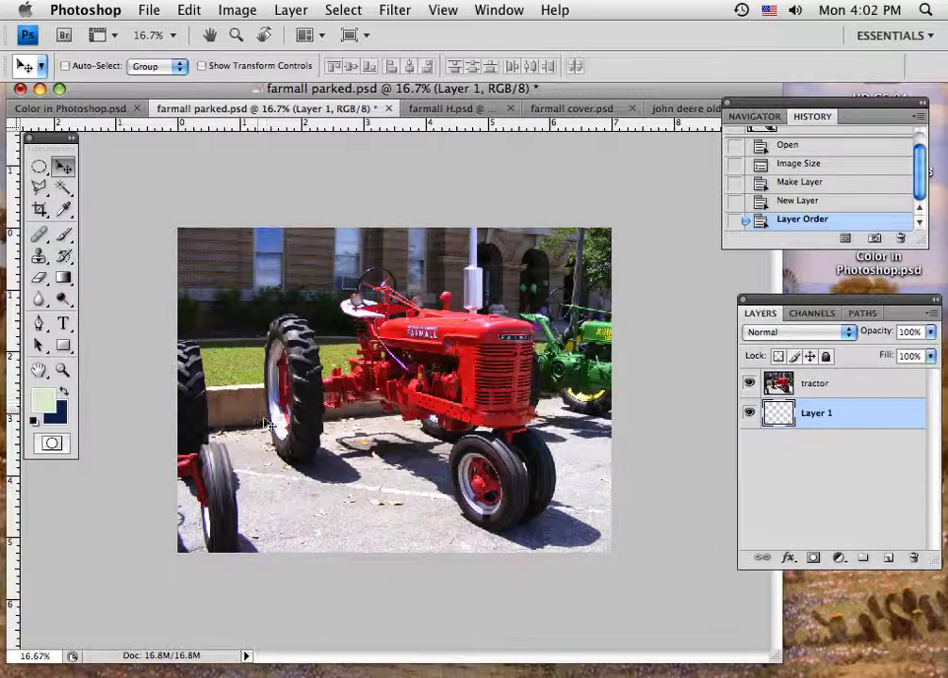
click(44, 403)
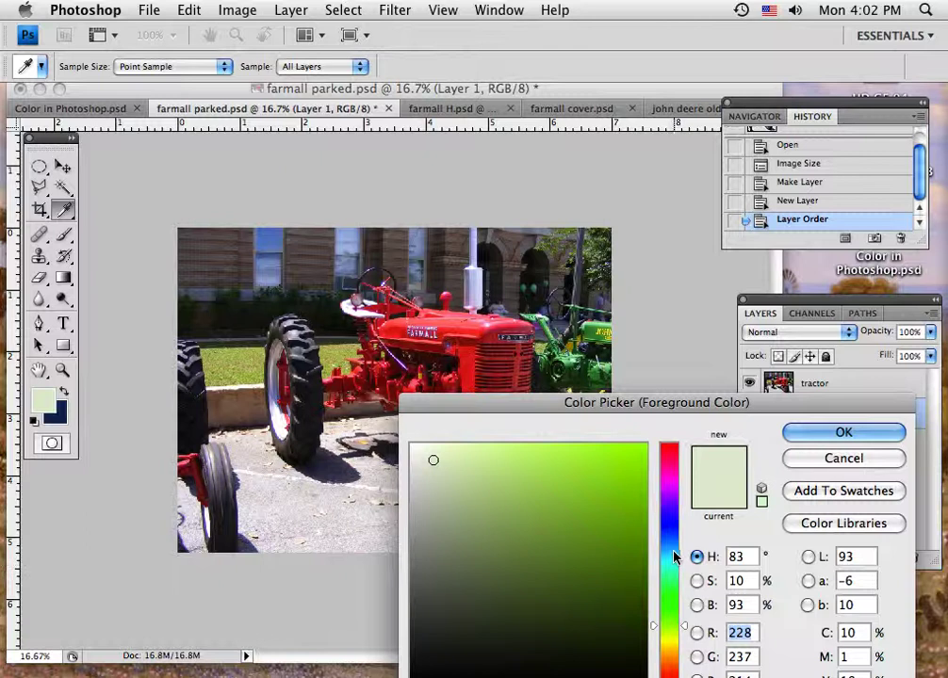
drag(639, 407, 631, 257)
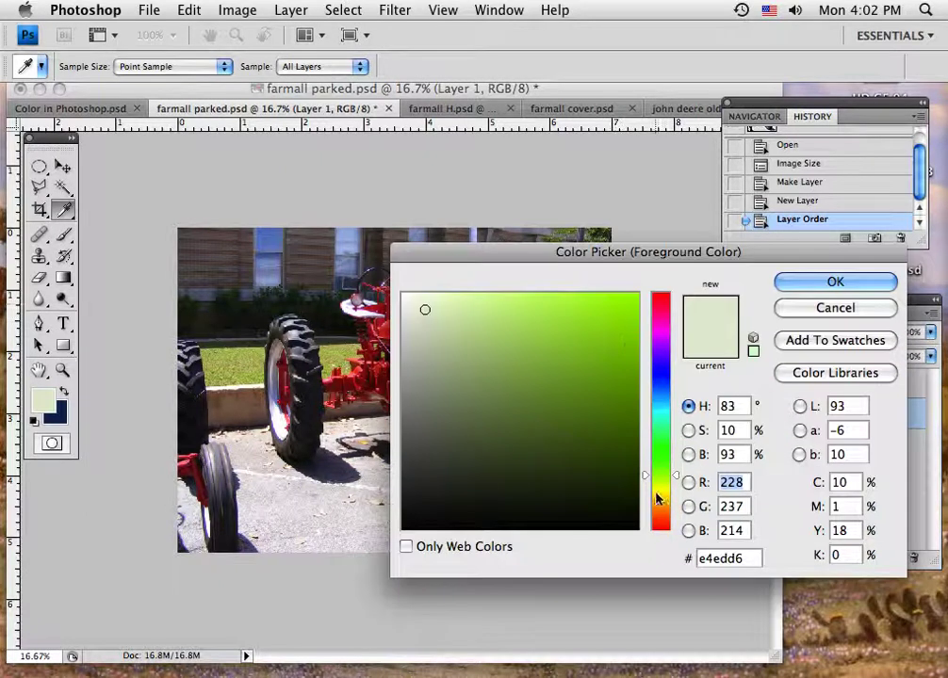
click(665, 514)
click(628, 309)
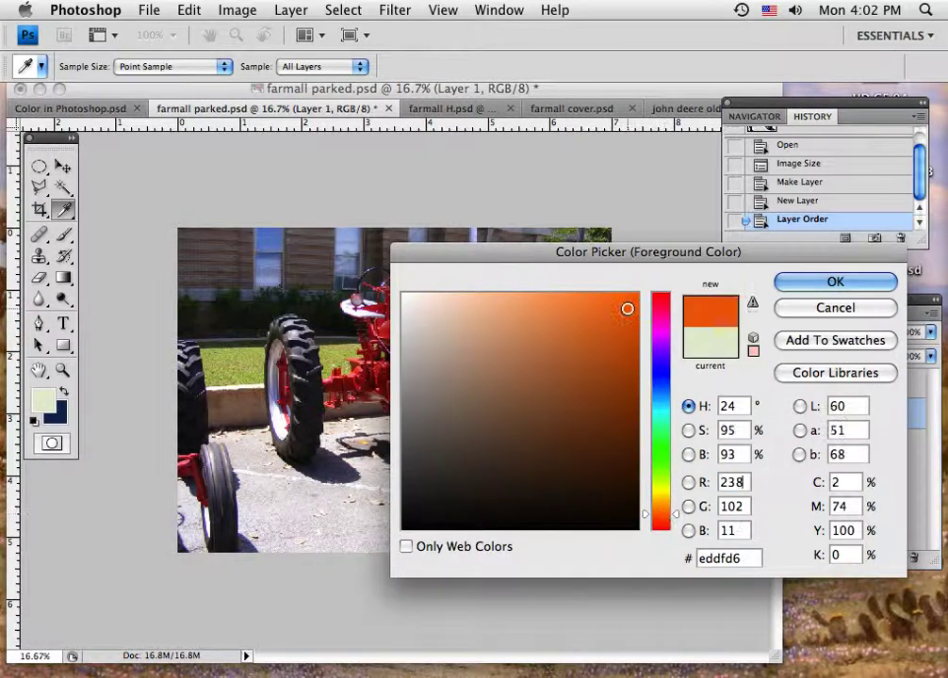
click(780, 282)
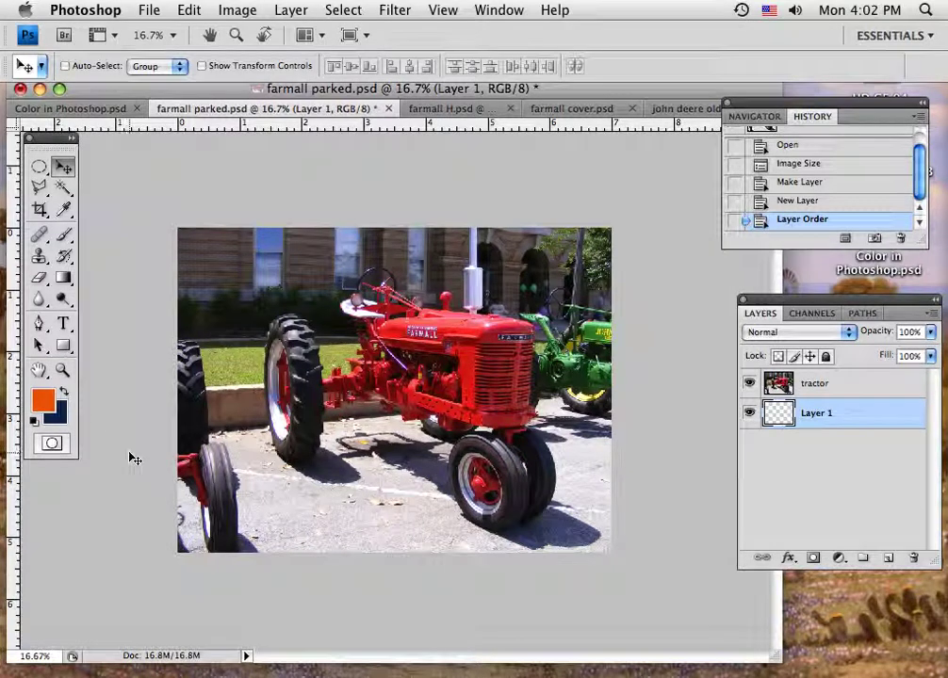
key(alt+BackSpace)
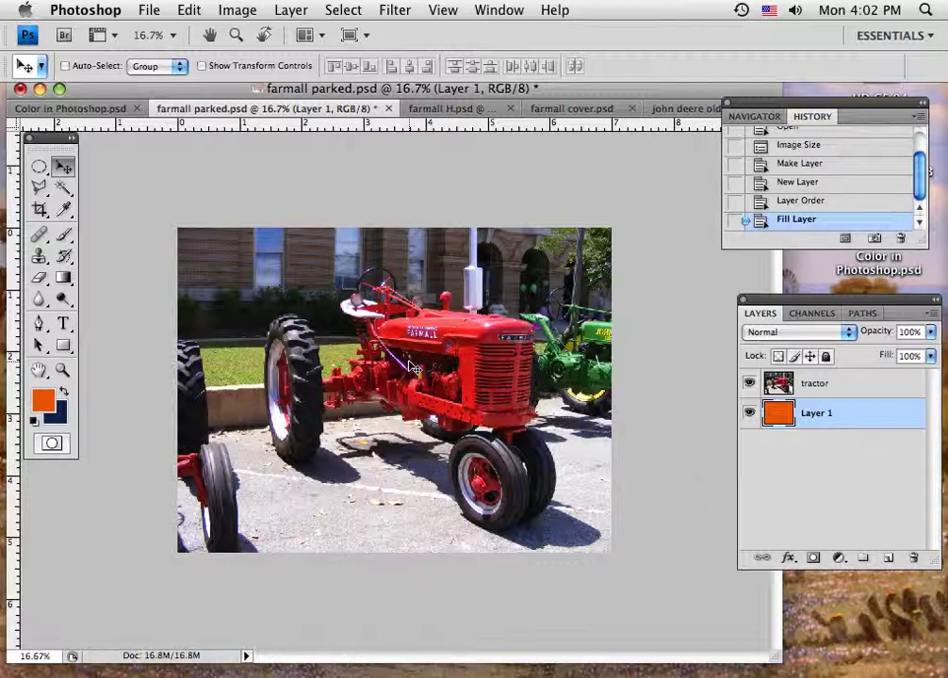
On the tractor layer, outline the background left of the red tractor and exhaust pipe with the Polygonal Lasso, delete it and deselect.
click(810, 384)
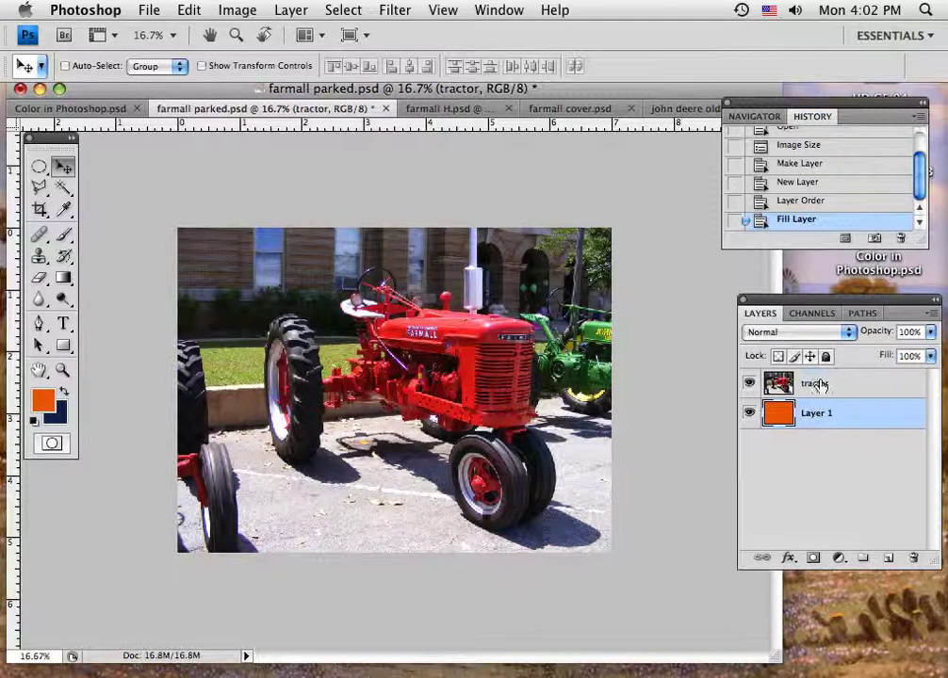
click(38, 188)
click(358, 255)
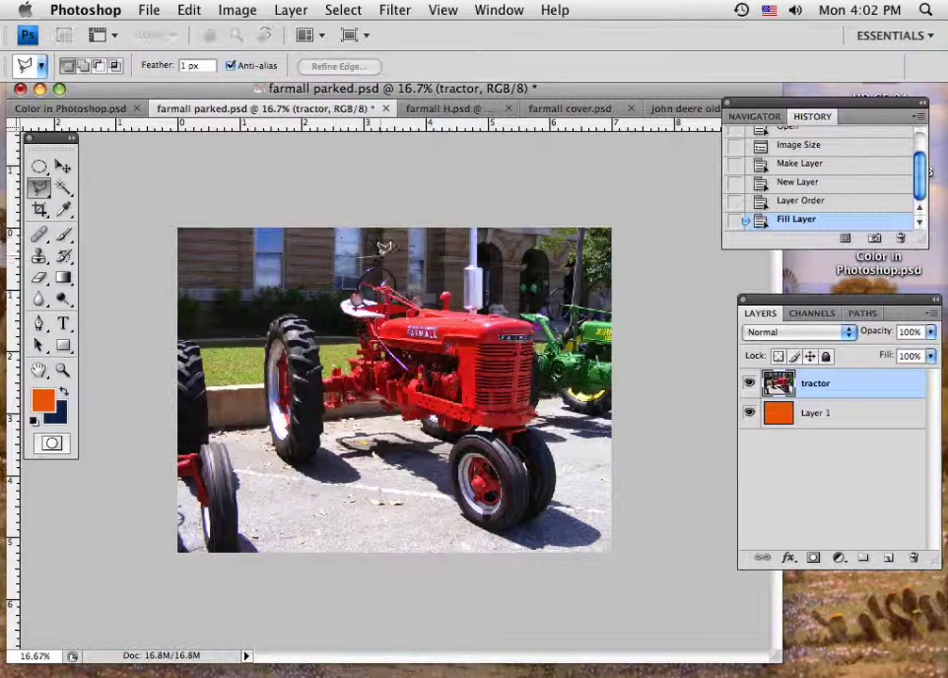
click(404, 267)
click(431, 286)
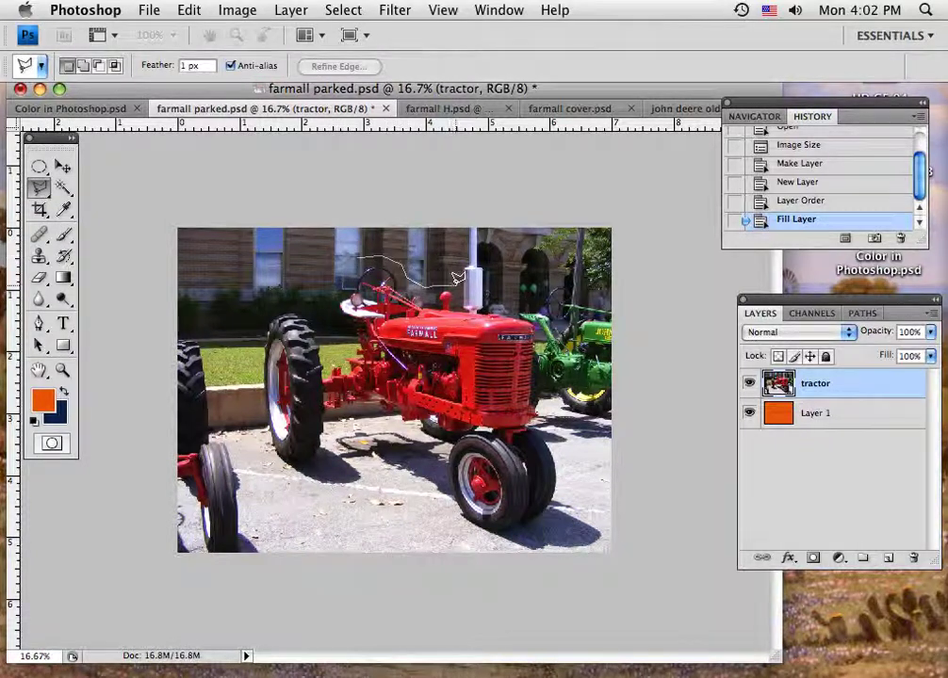
click(457, 281)
click(460, 224)
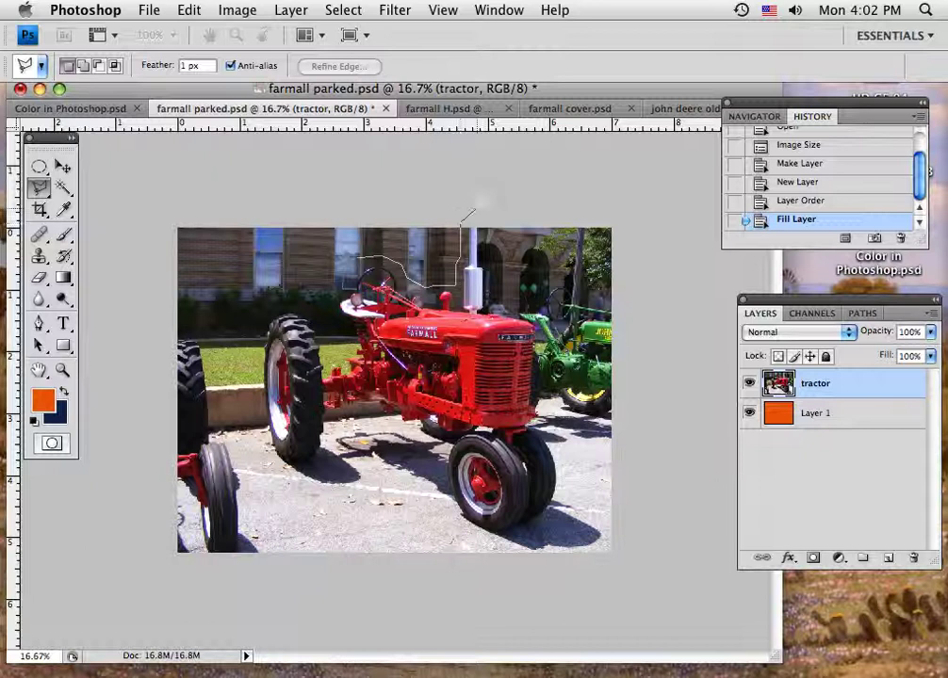
click(157, 217)
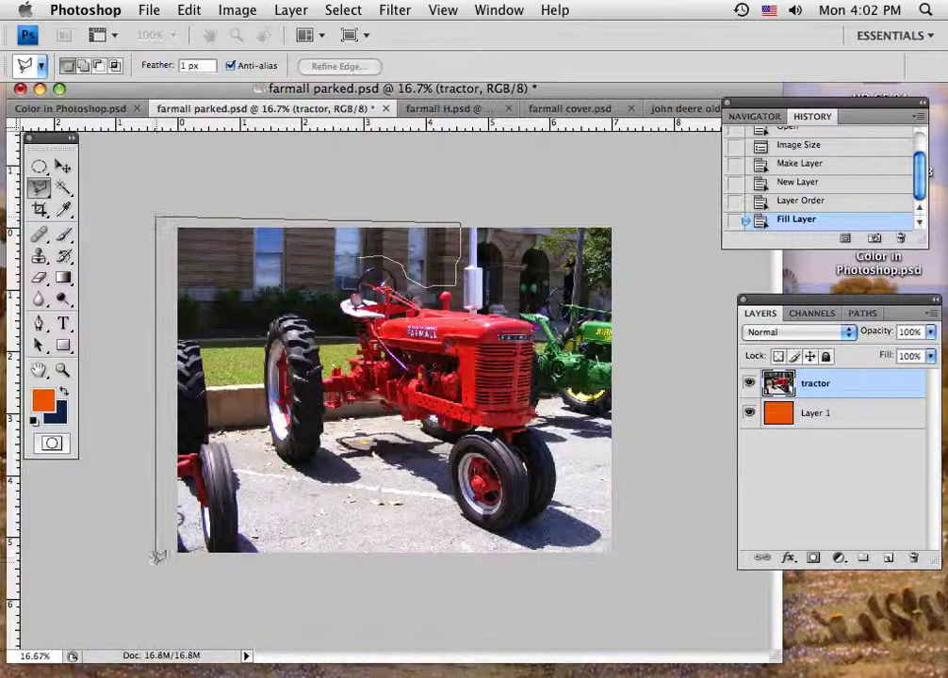
click(156, 562)
click(273, 584)
click(286, 482)
click(267, 430)
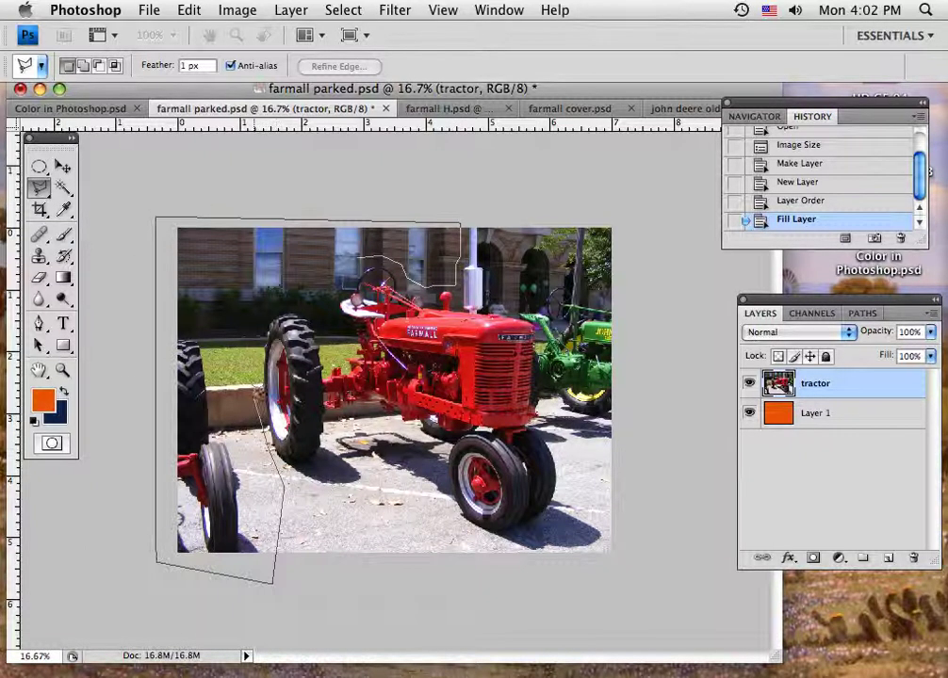
click(256, 348)
click(264, 319)
click(282, 308)
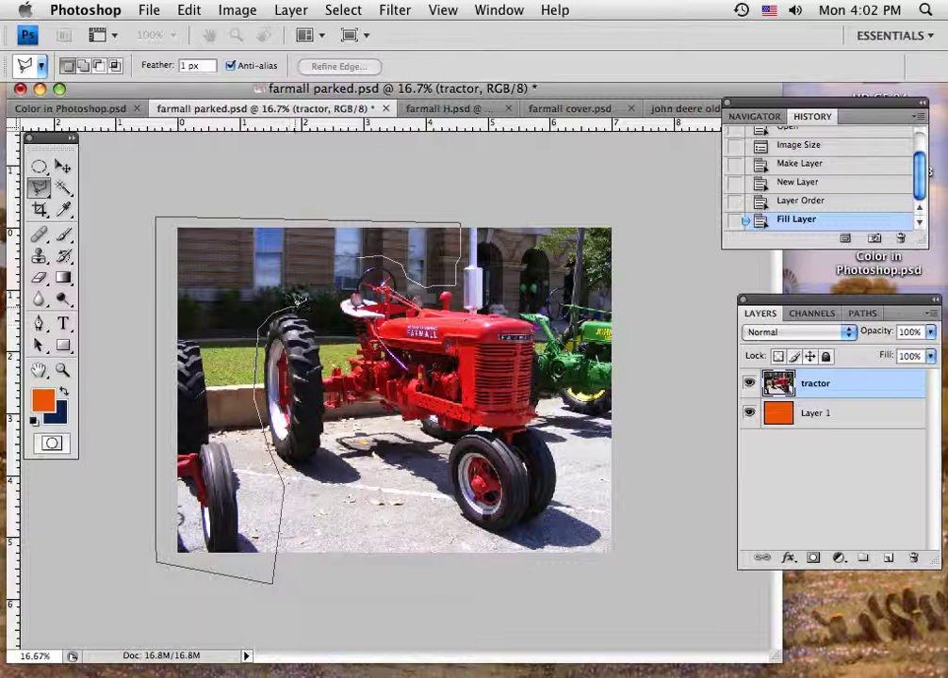
click(304, 309)
click(320, 321)
click(331, 329)
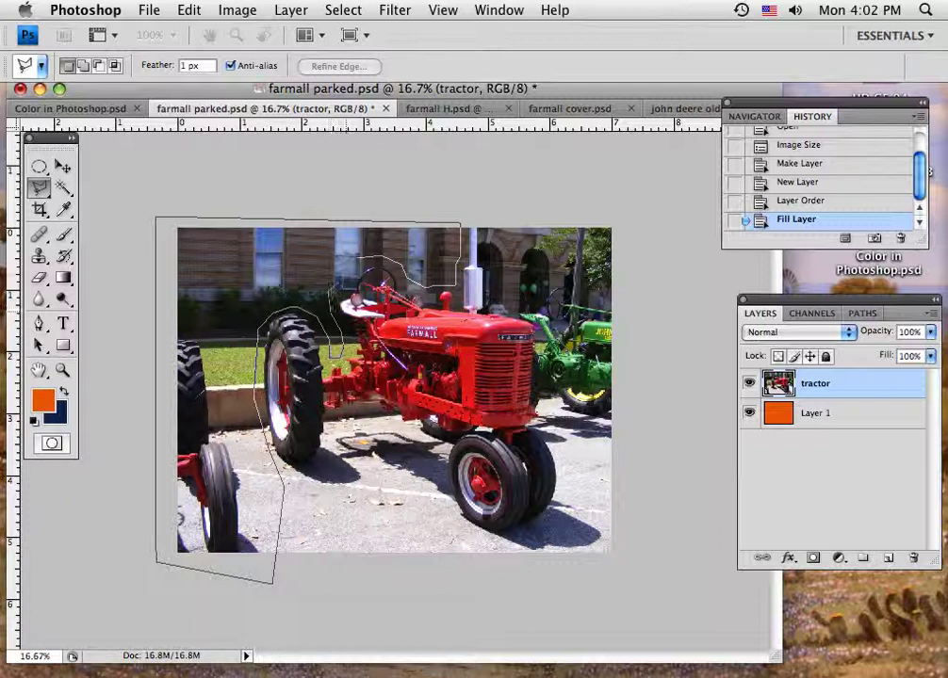
click(354, 259)
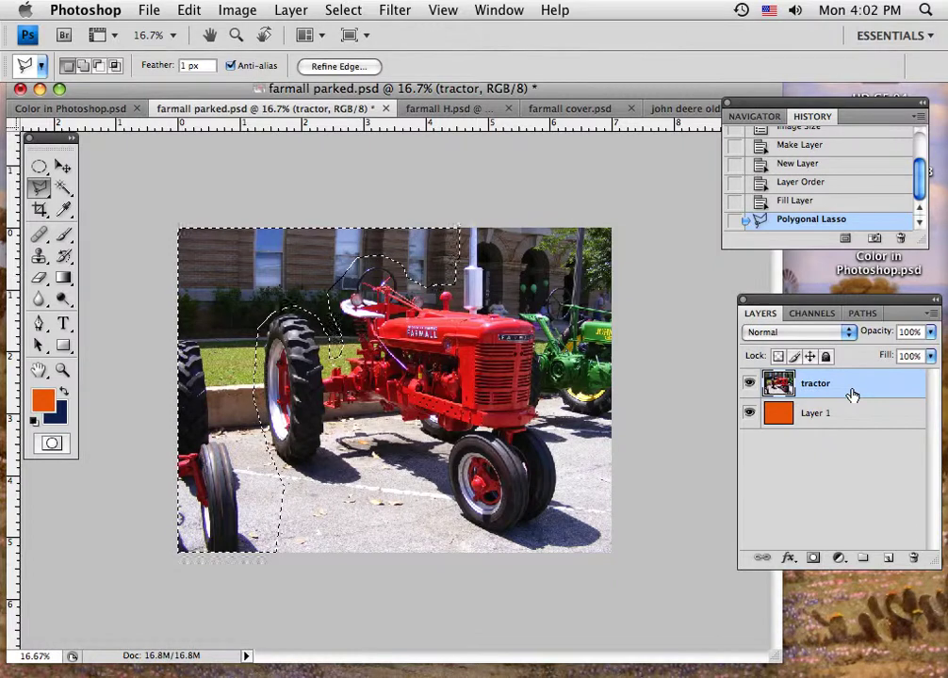
key(Delete)
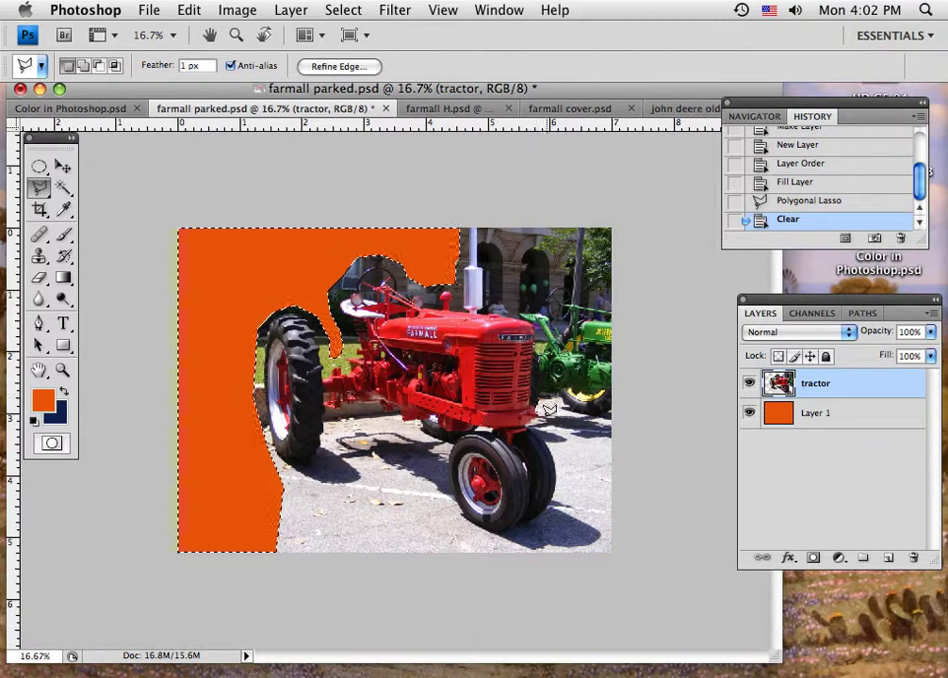
key(super+d)
click(278, 468)
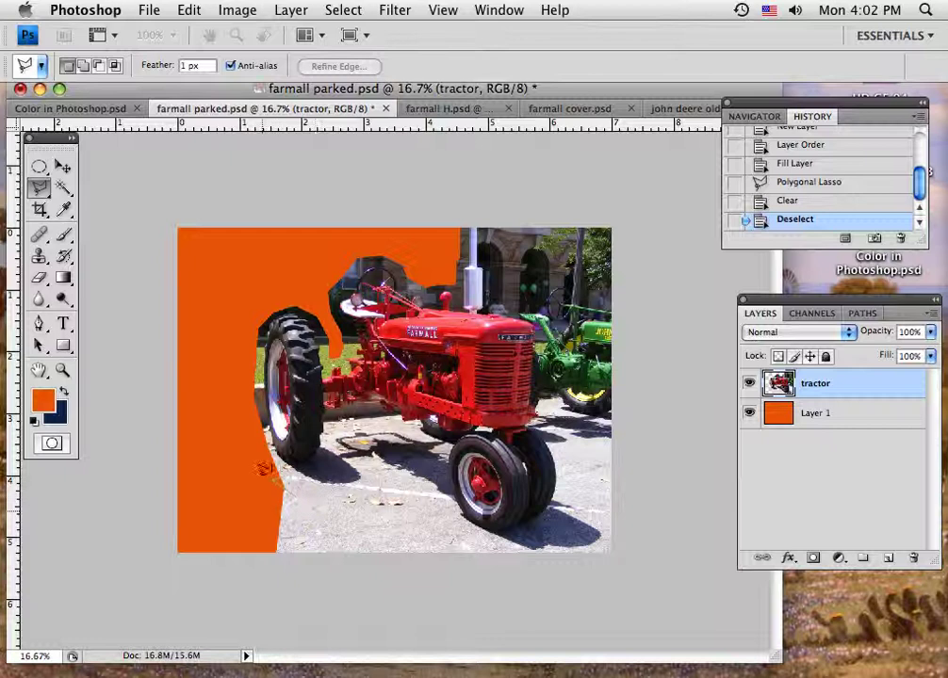
click(278, 468)
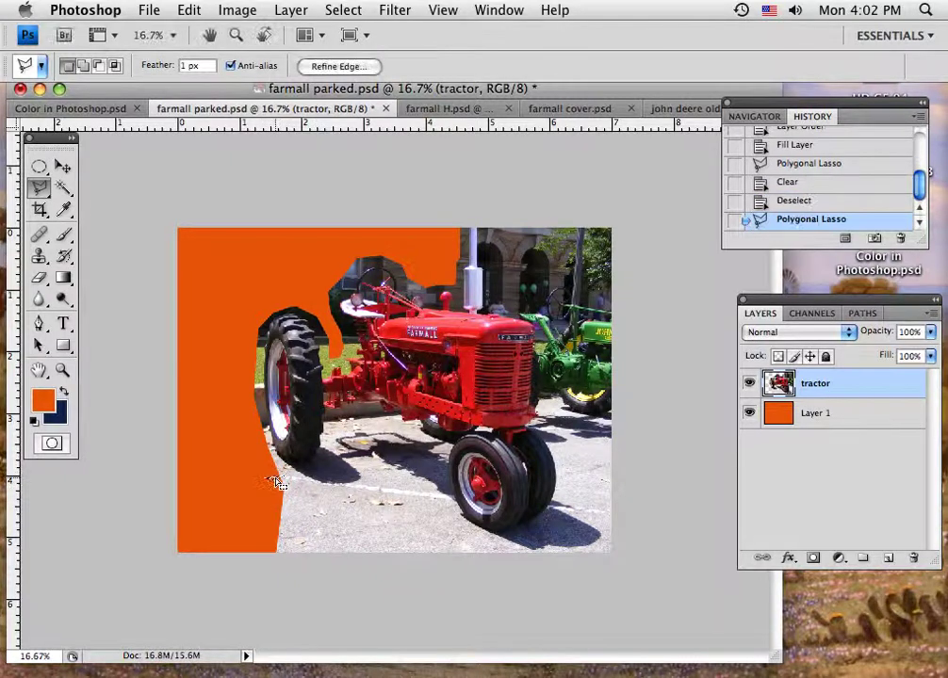
key(super+d)
Outline the pavement below the tractor with the Polygonal Lasso, from behind the rear wheel to the front wheel's shadow, and delete it.
click(255, 471)
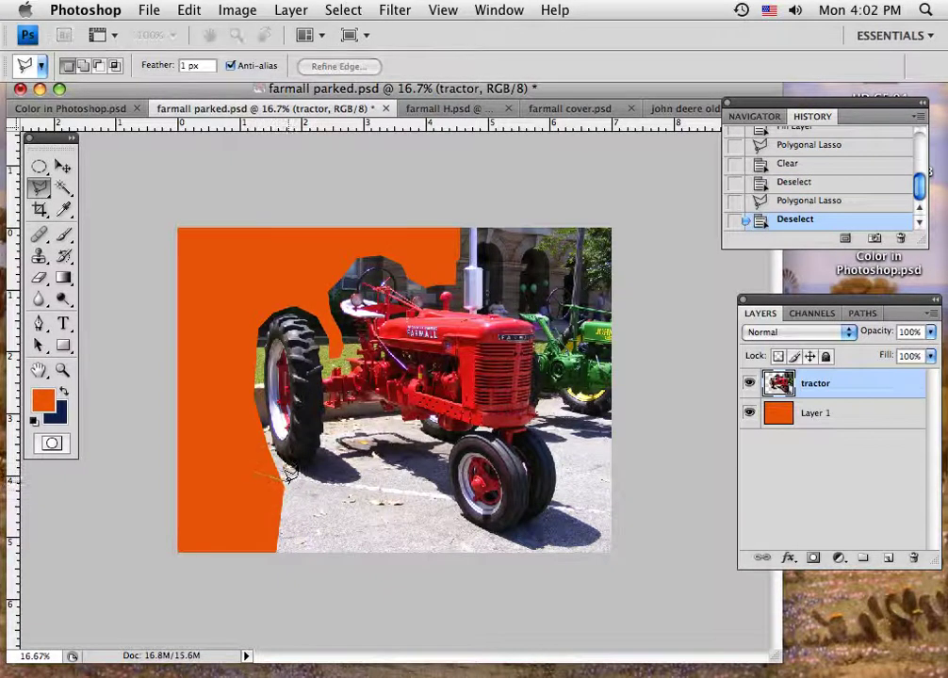
click(352, 500)
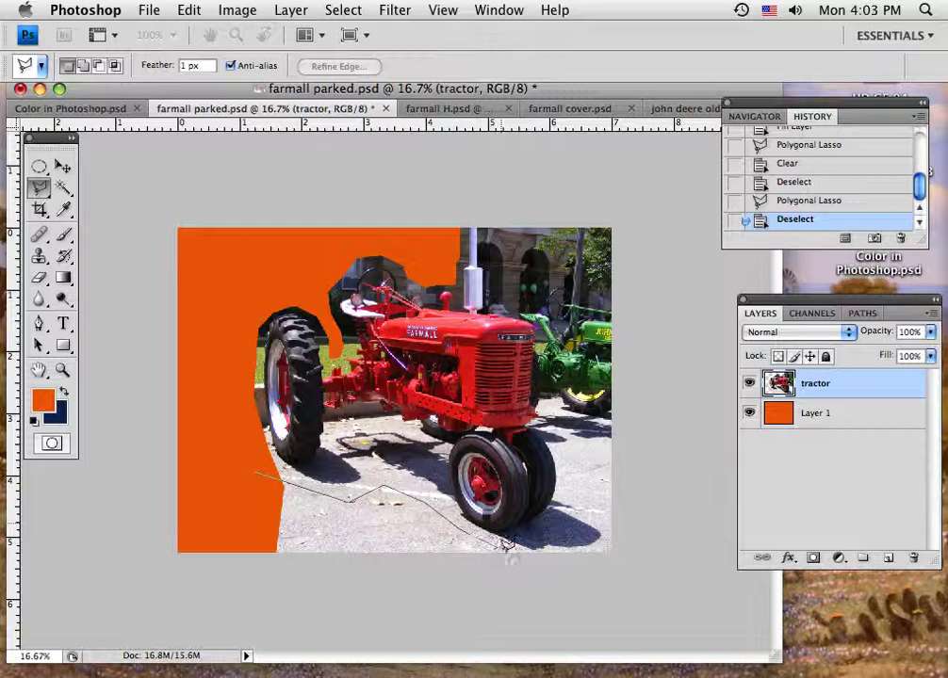
click(534, 569)
click(244, 593)
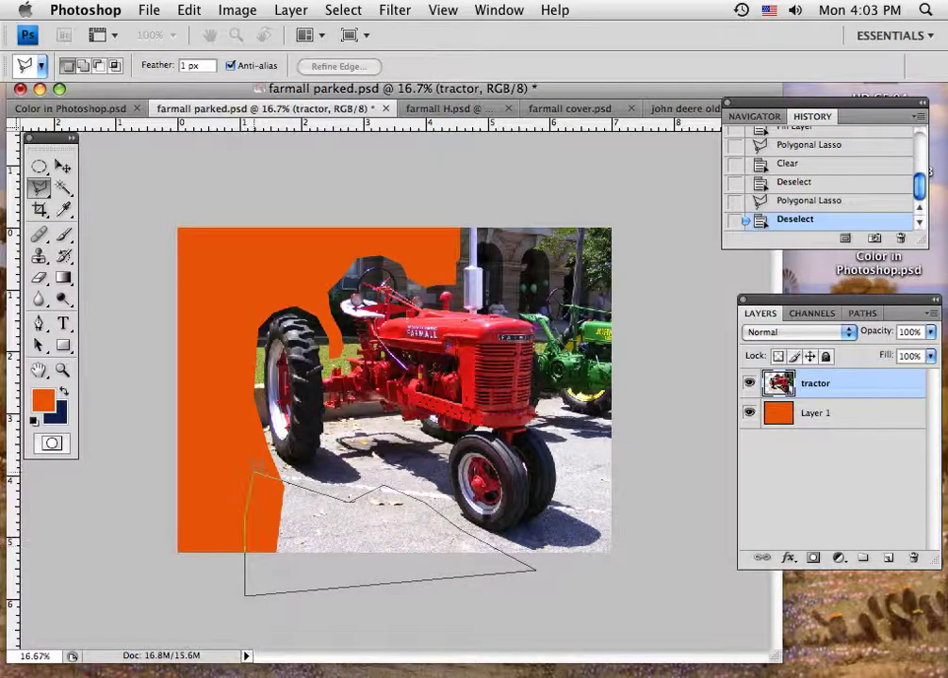
click(255, 469)
key(Delete)
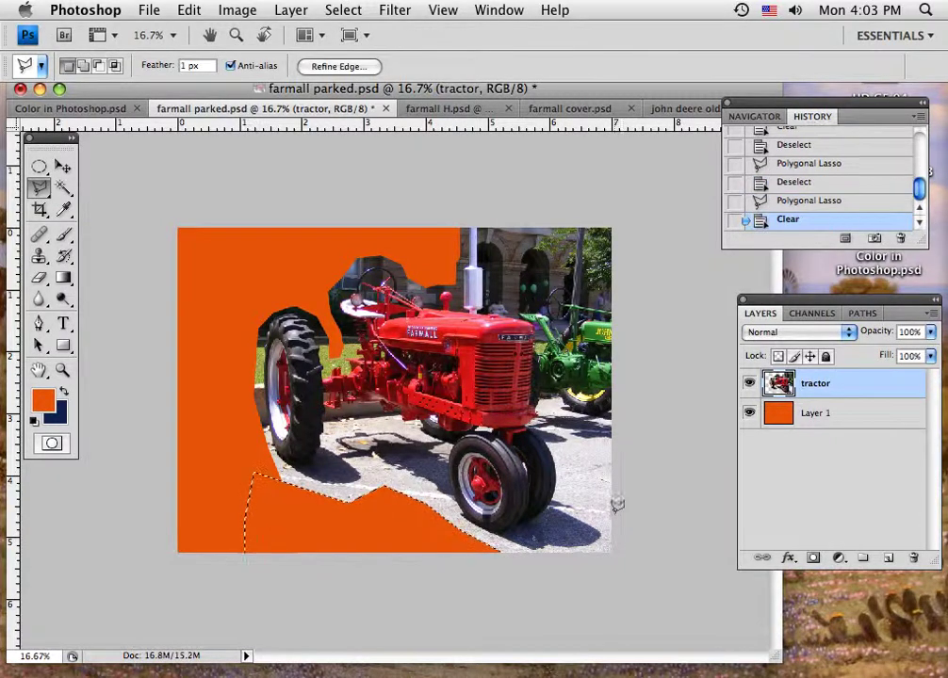
Outline the background right of the exhaust pipe, grille and front wheels, including the green tractor, delete it and deselect.
click(603, 516)
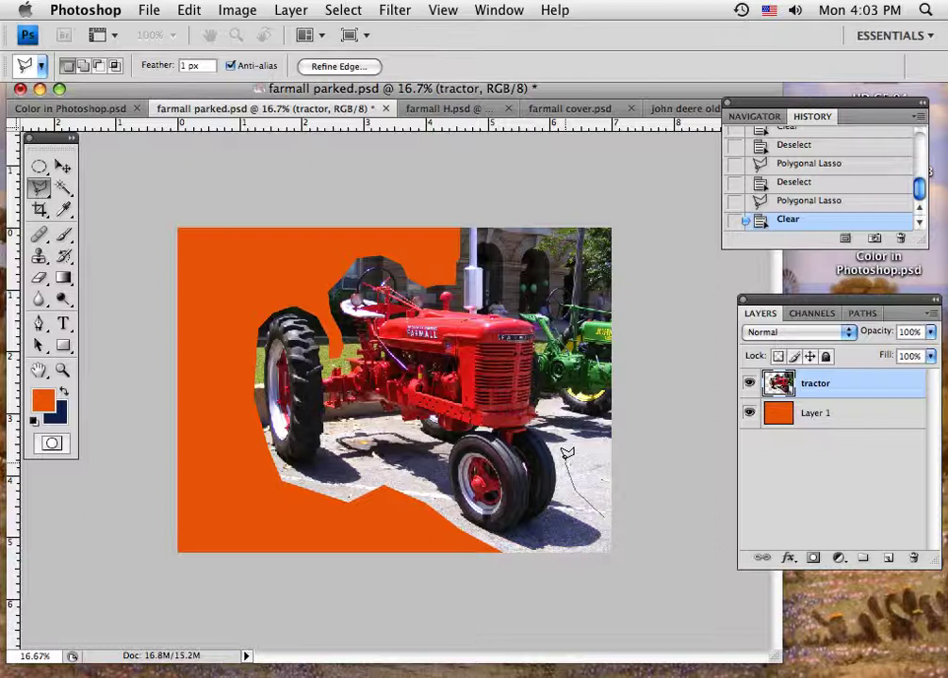
click(539, 402)
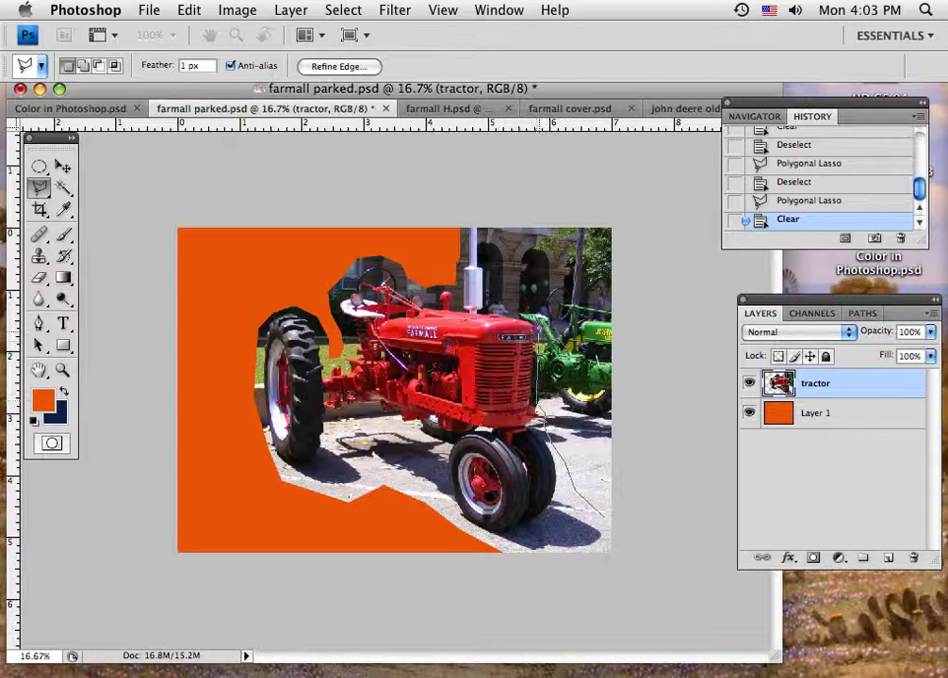
click(489, 306)
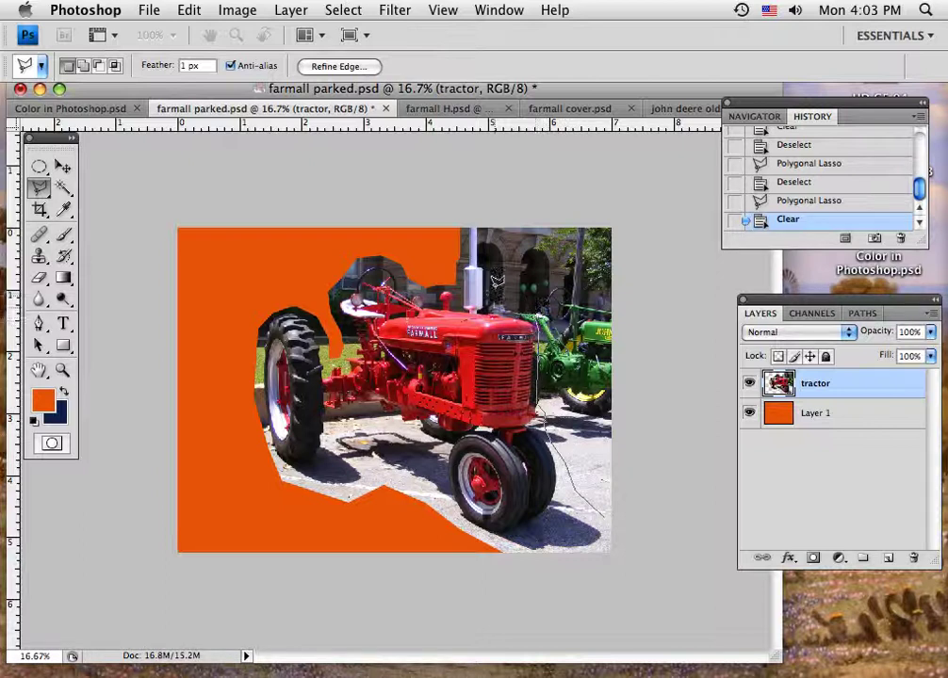
click(489, 220)
click(634, 209)
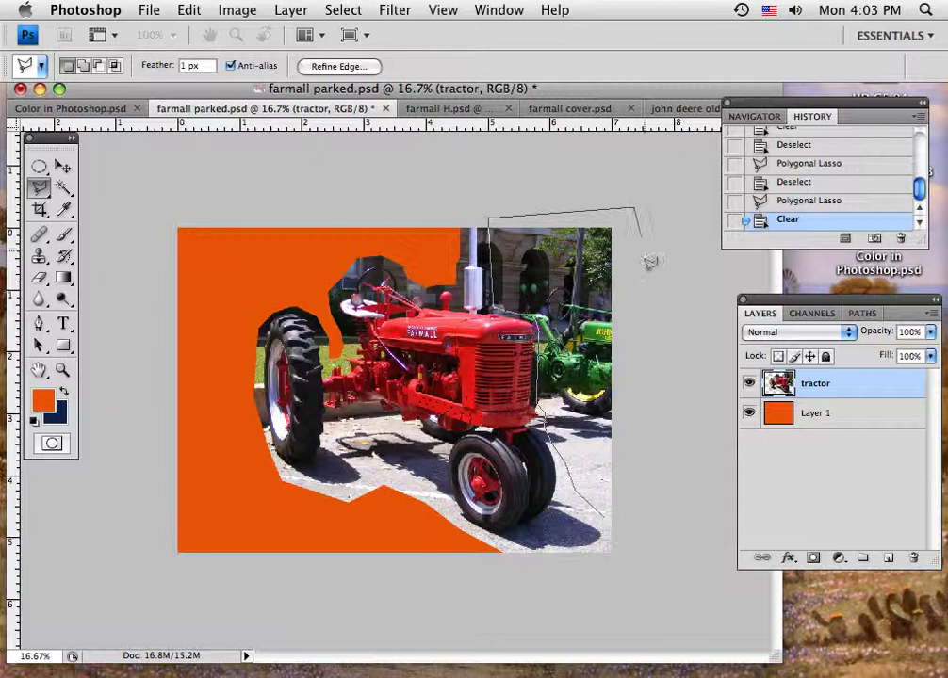
click(646, 546)
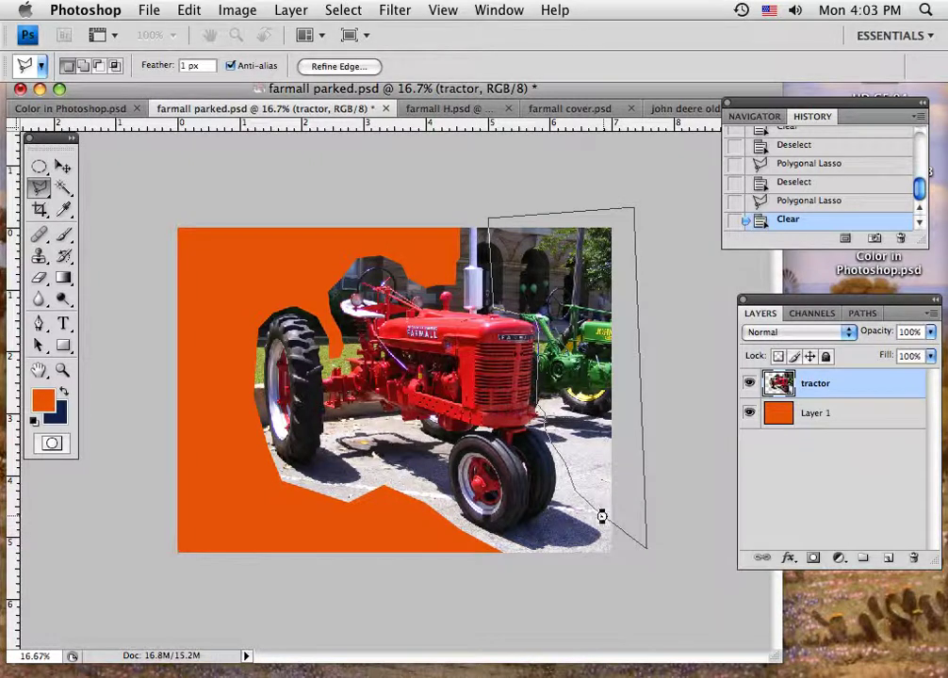
click(602, 516)
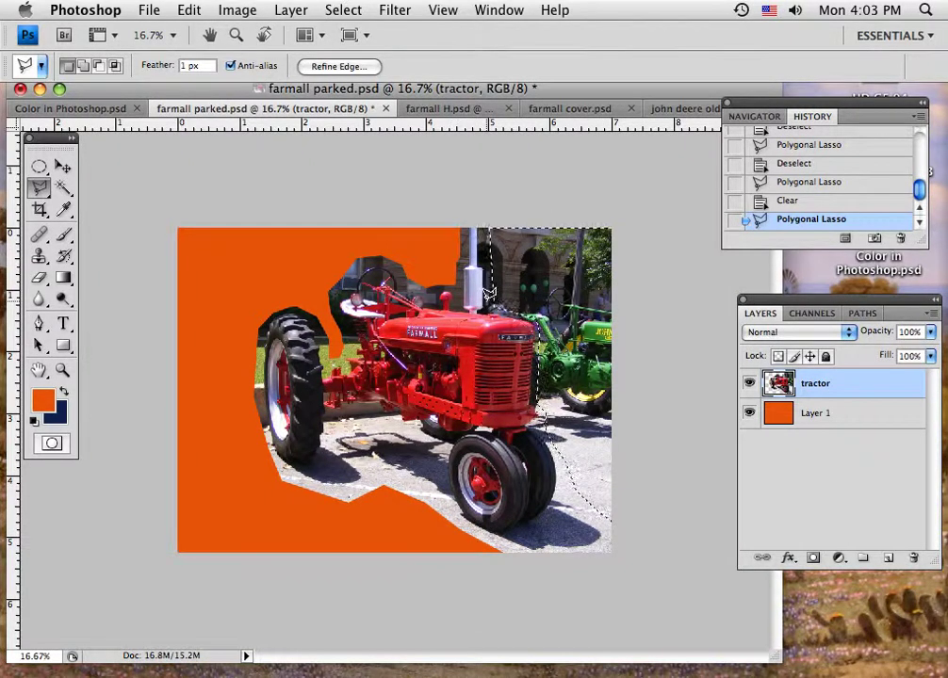
key(Delete)
key(super+d)
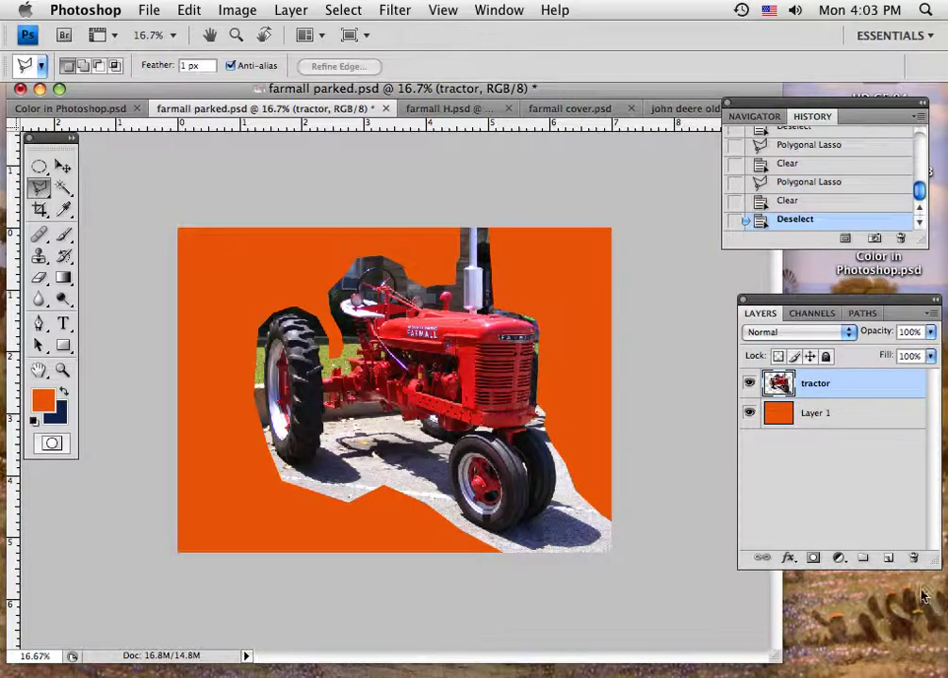
Add a new layer directly beneath the tractor layer and name it shadow.
click(889, 559)
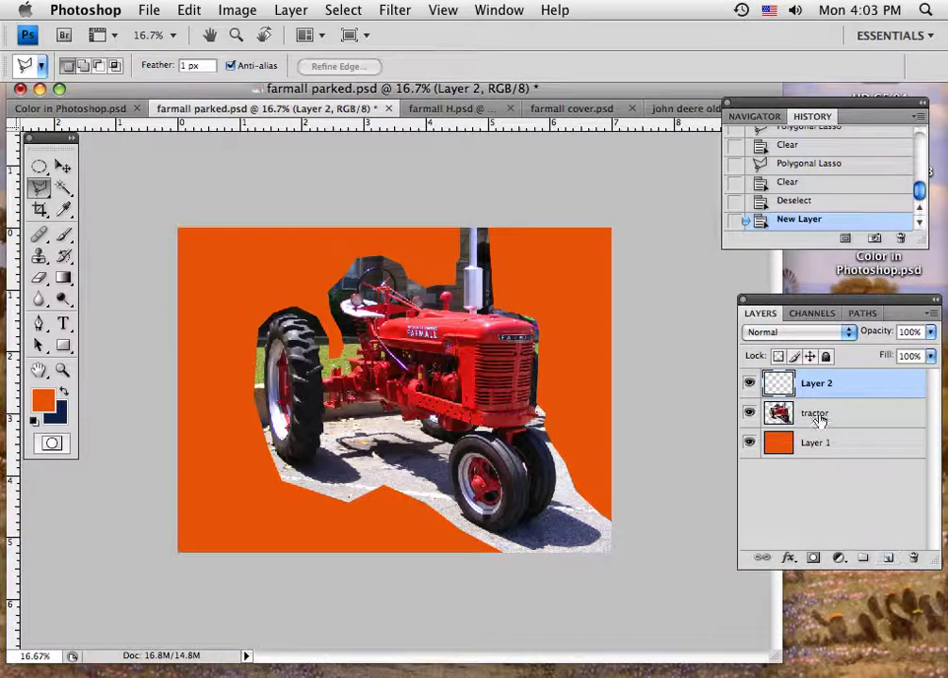
drag(818, 386, 818, 428)
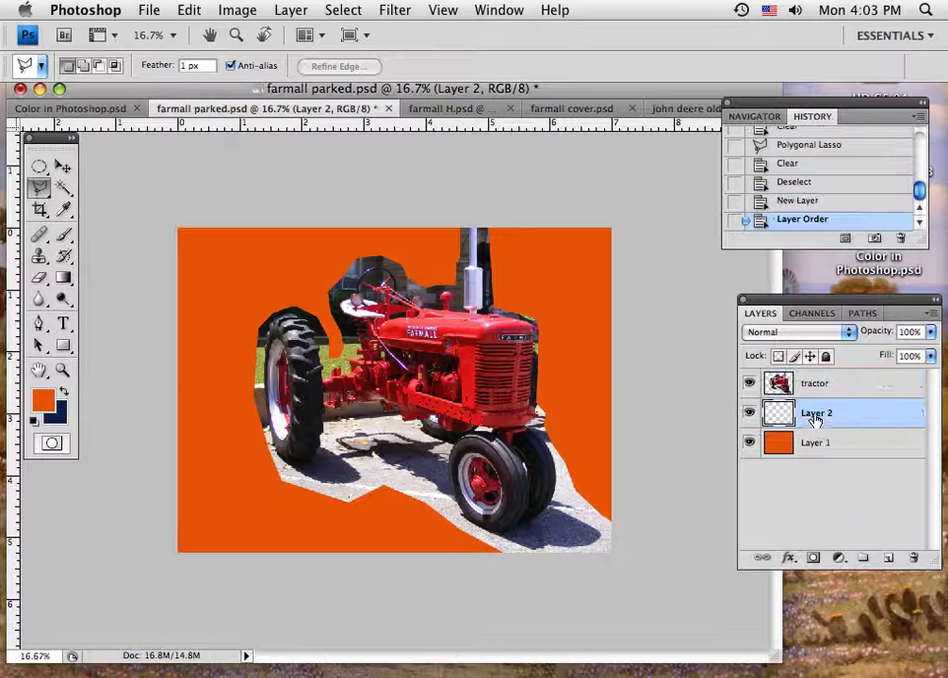
double_click(815, 415)
text(shadow)
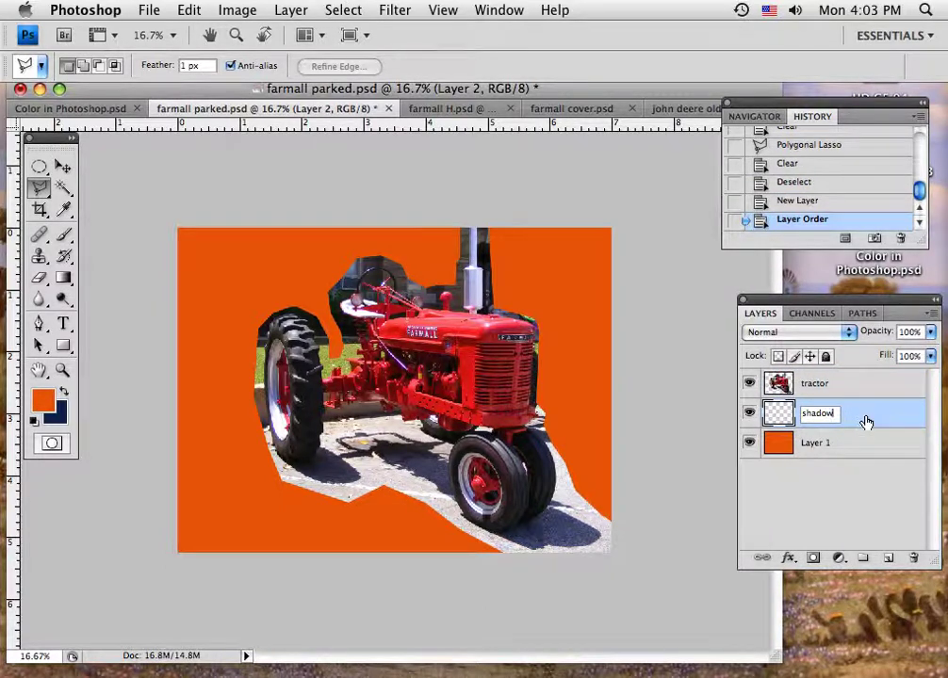
key(Return)
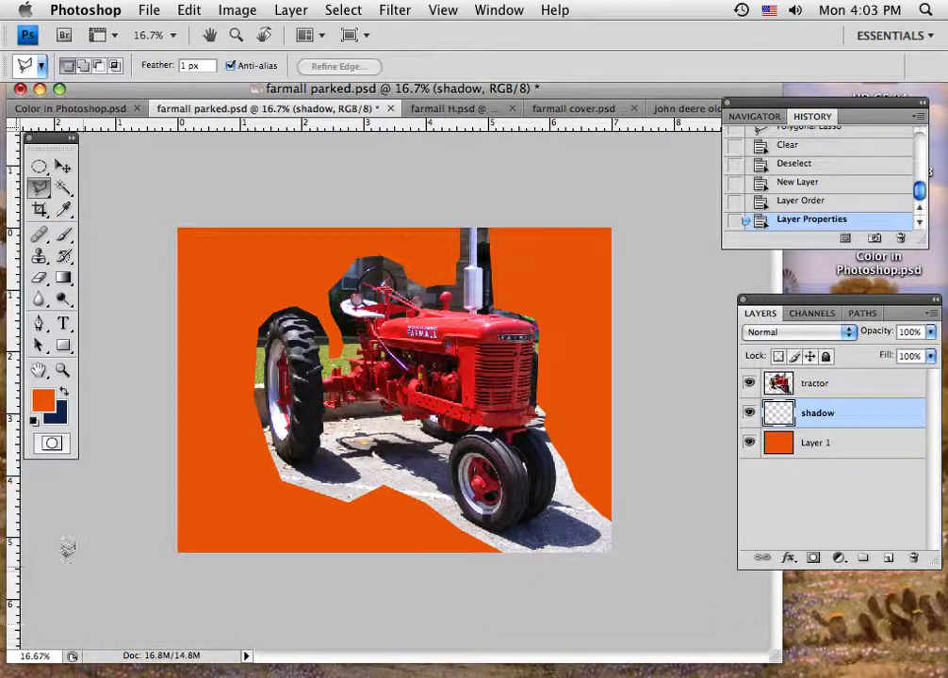
Swap the foreground and background colours and set the foreground to near-black (R 5, G 5, B 5).
click(62, 371)
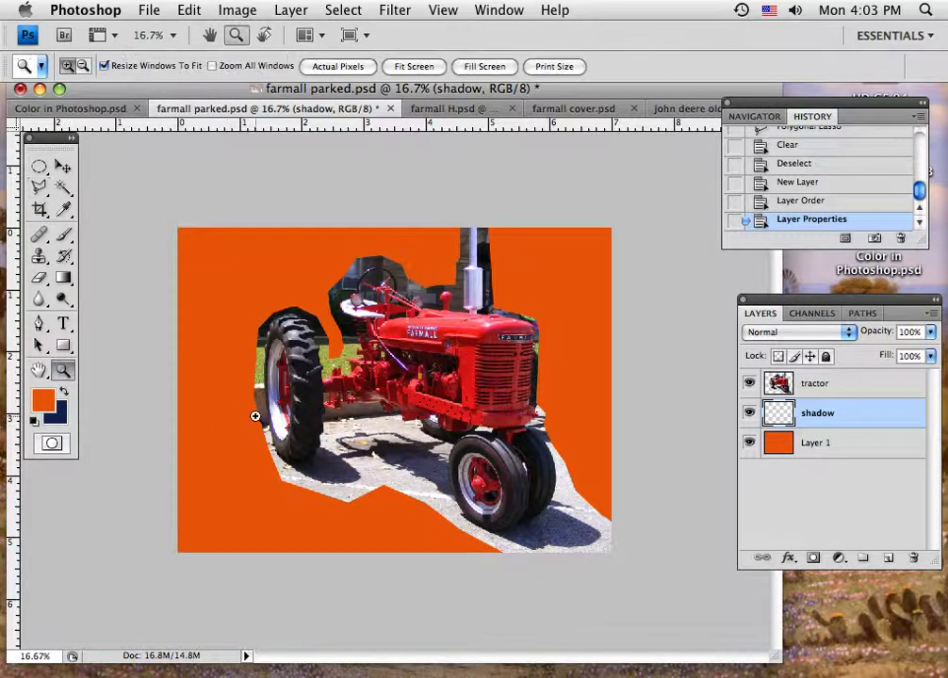
drag(256, 418, 390, 528)
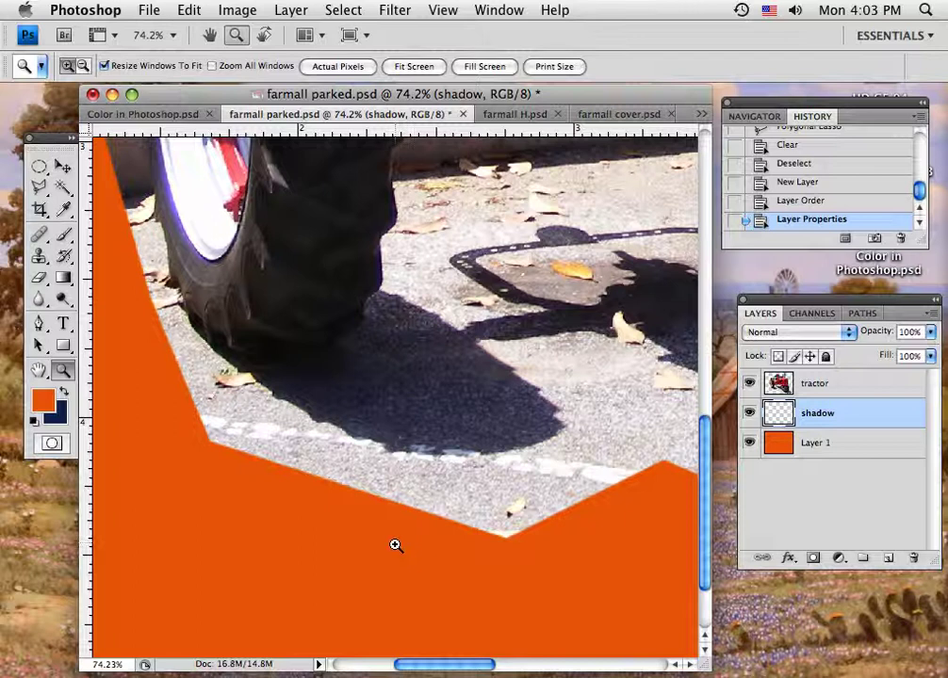
click(64, 394)
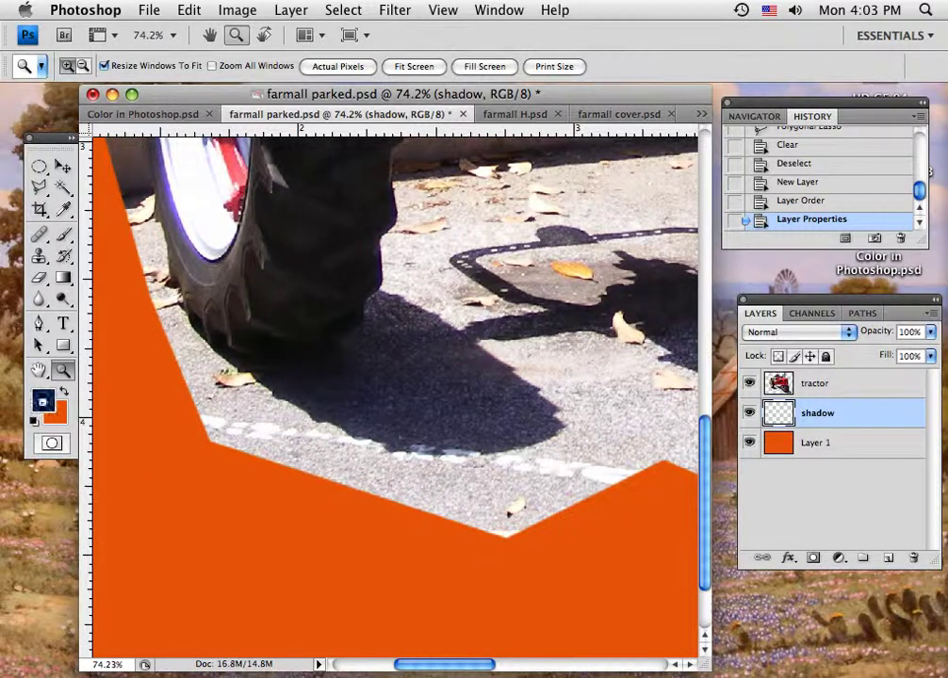
click(43, 402)
click(403, 524)
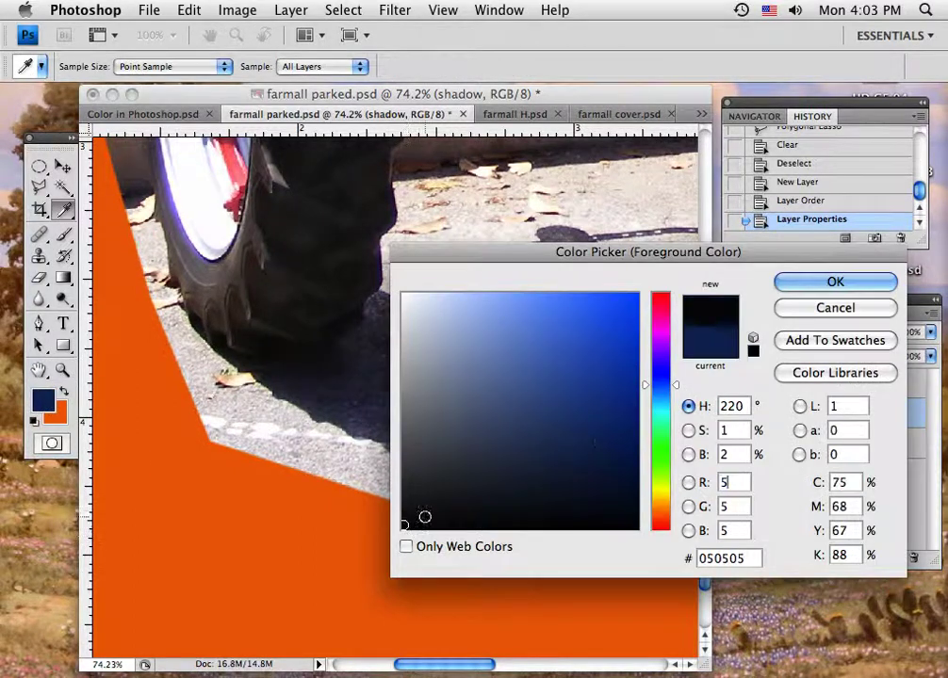
key(Return)
key(z)
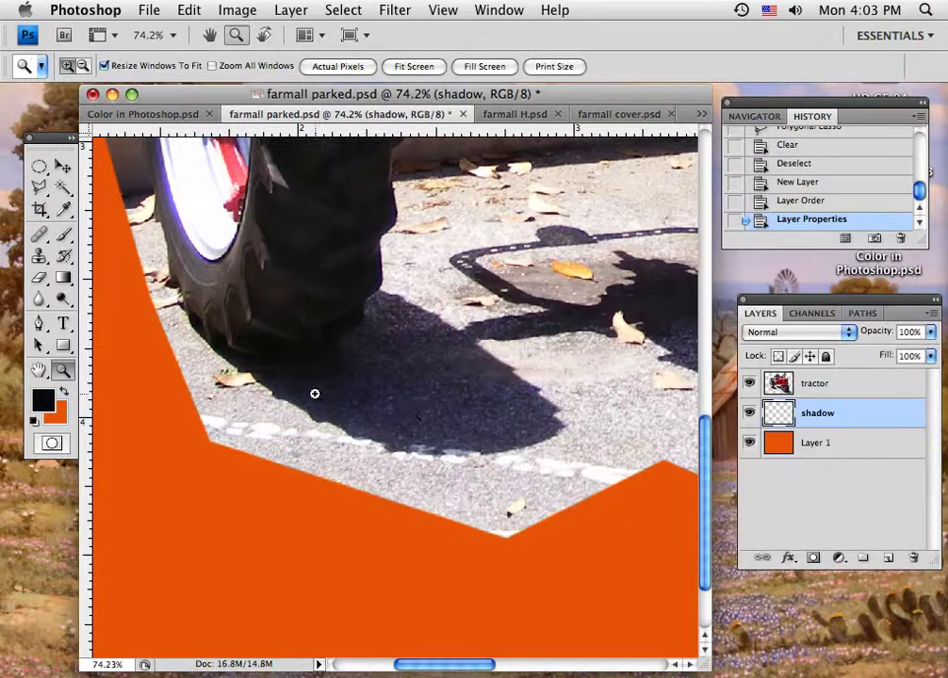
On the shadow layer, outline the lower half of the rear tyre's ground shadow with the Polygonal Lasso, fill it with the foreground colour and deselect.
click(39, 187)
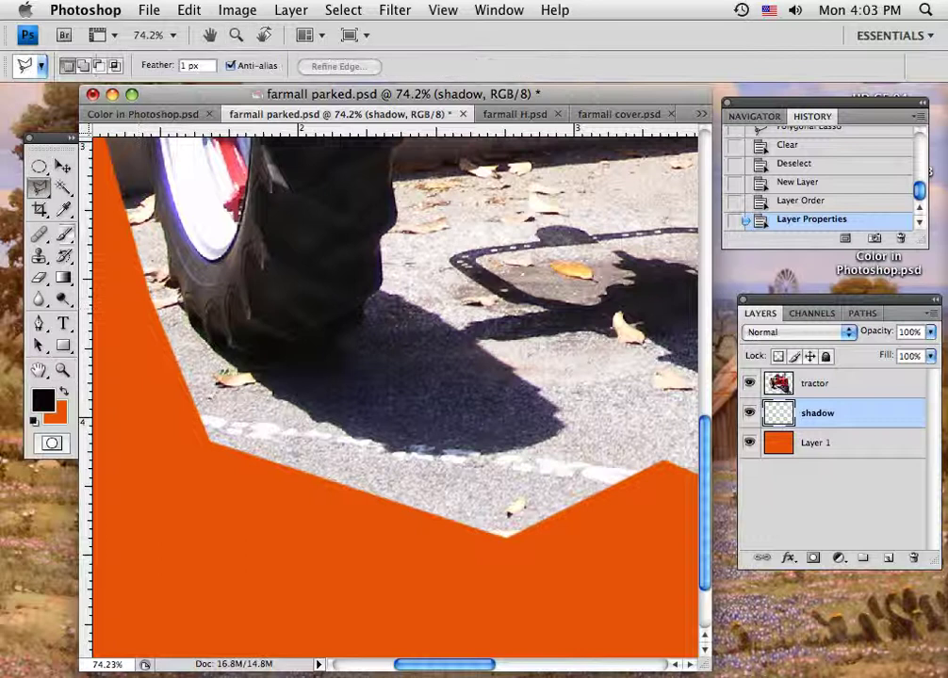
click(208, 292)
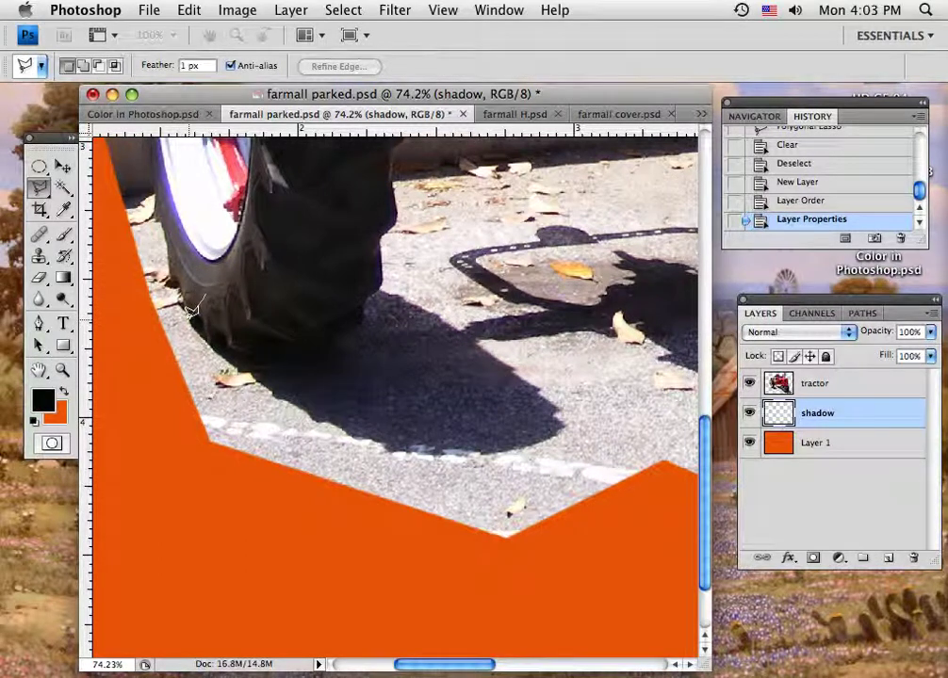
click(191, 319)
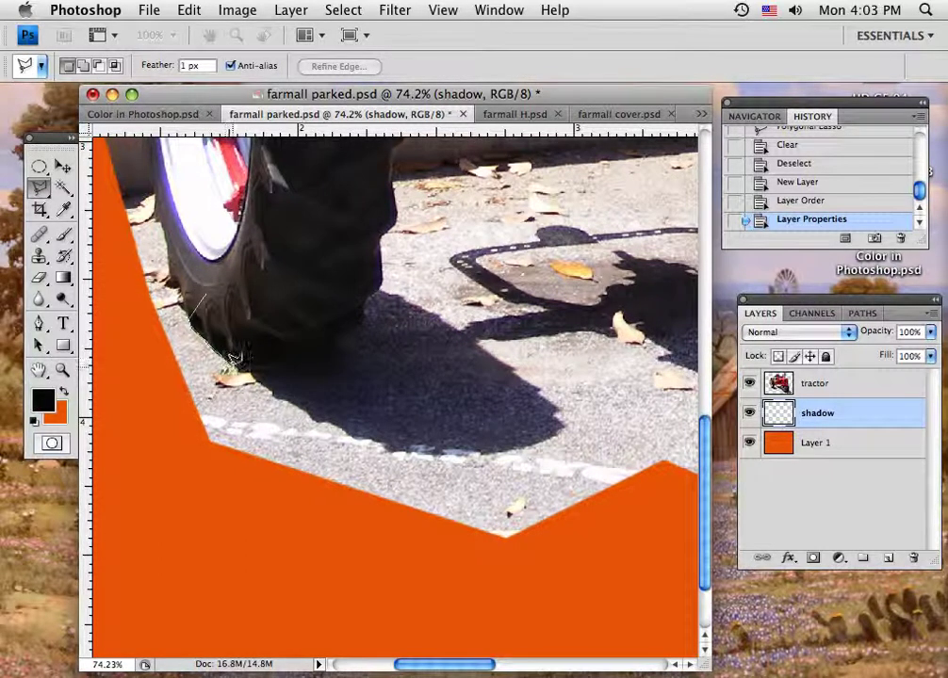
click(286, 391)
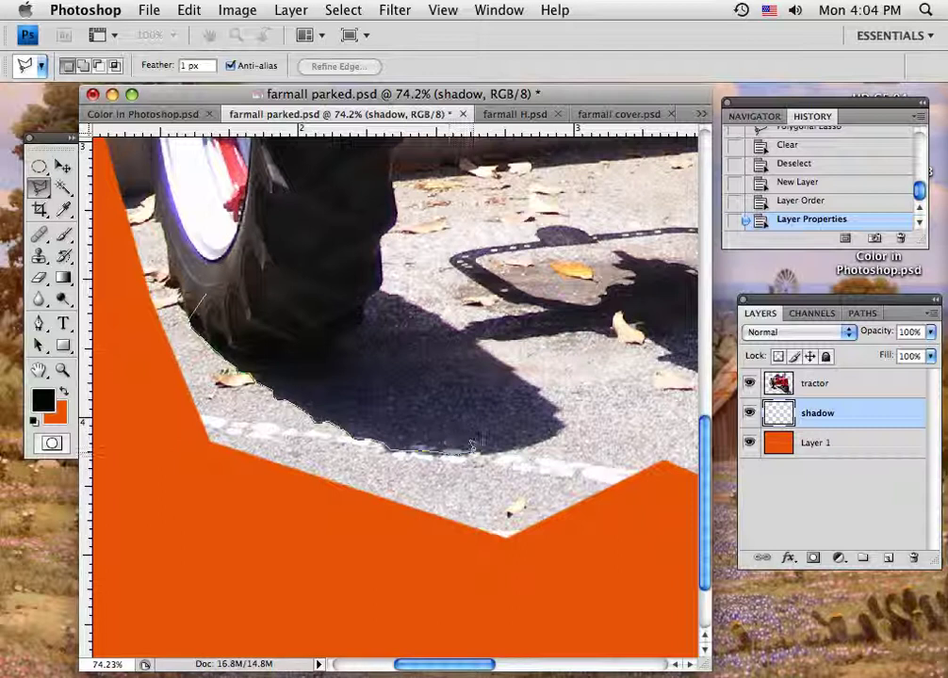
double_click(542, 382)
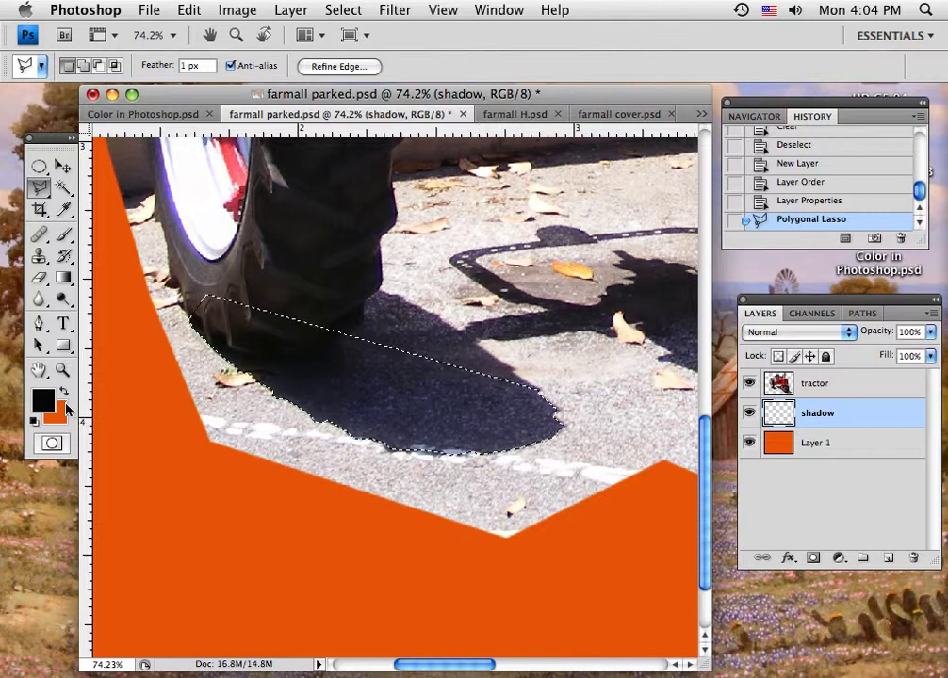
key(alt+BackSpace)
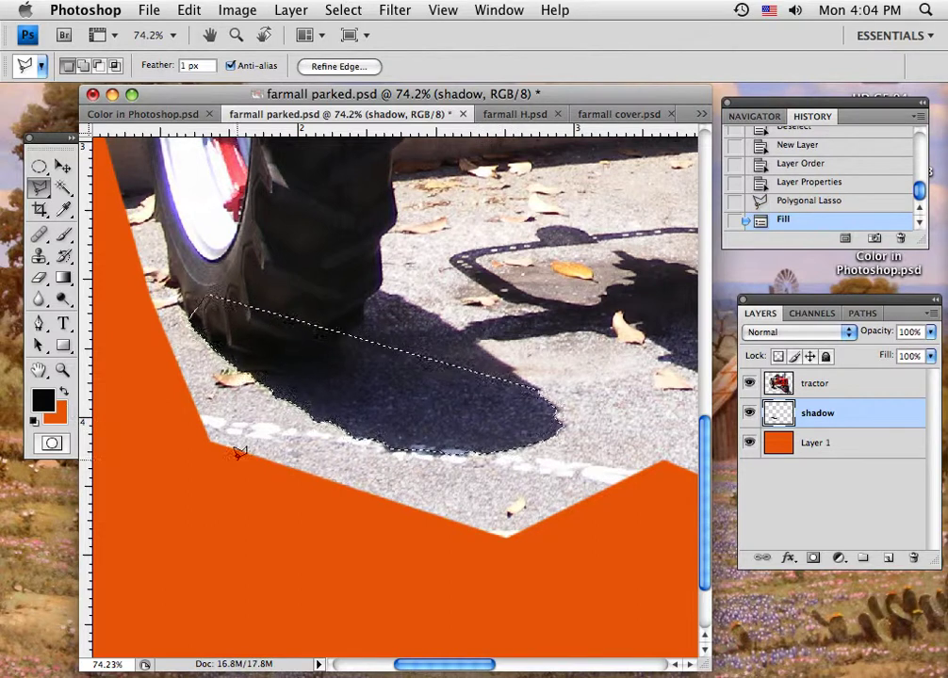
click(749, 384)
click(749, 383)
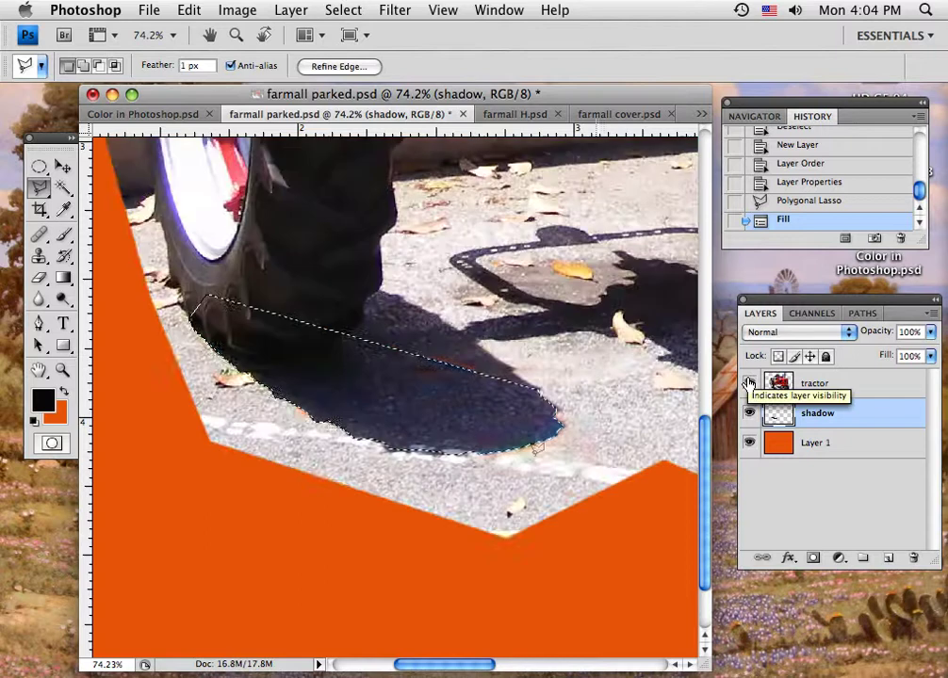
key(ctrl+d)
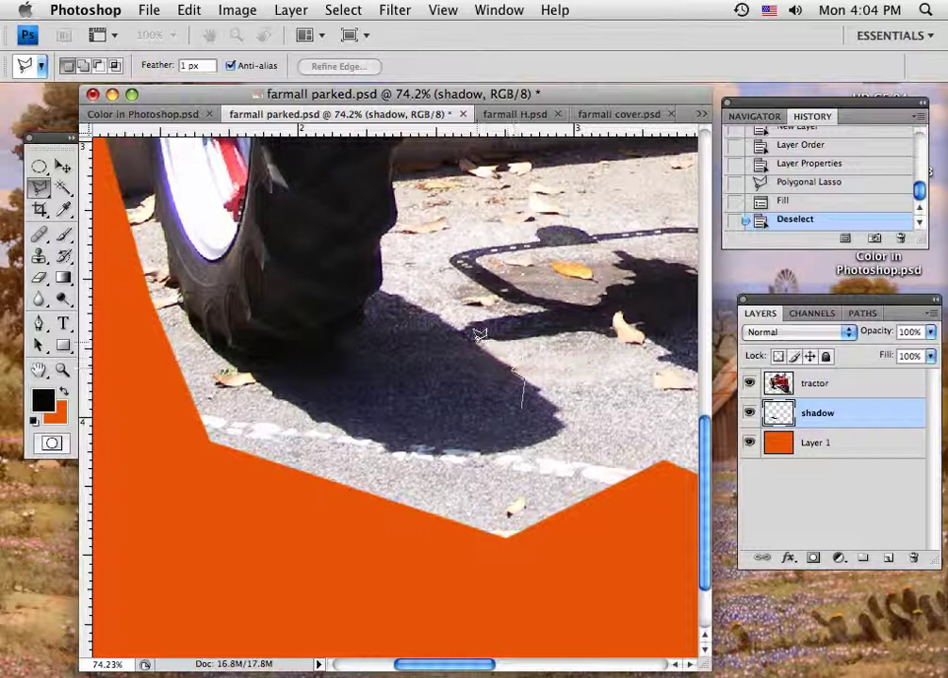
Outline the remaining upper part of the rear tyre's shadow, fill it with black while the tractor layer is hidden, deselect and show the tractor again.
click(381, 286)
click(318, 278)
click(209, 309)
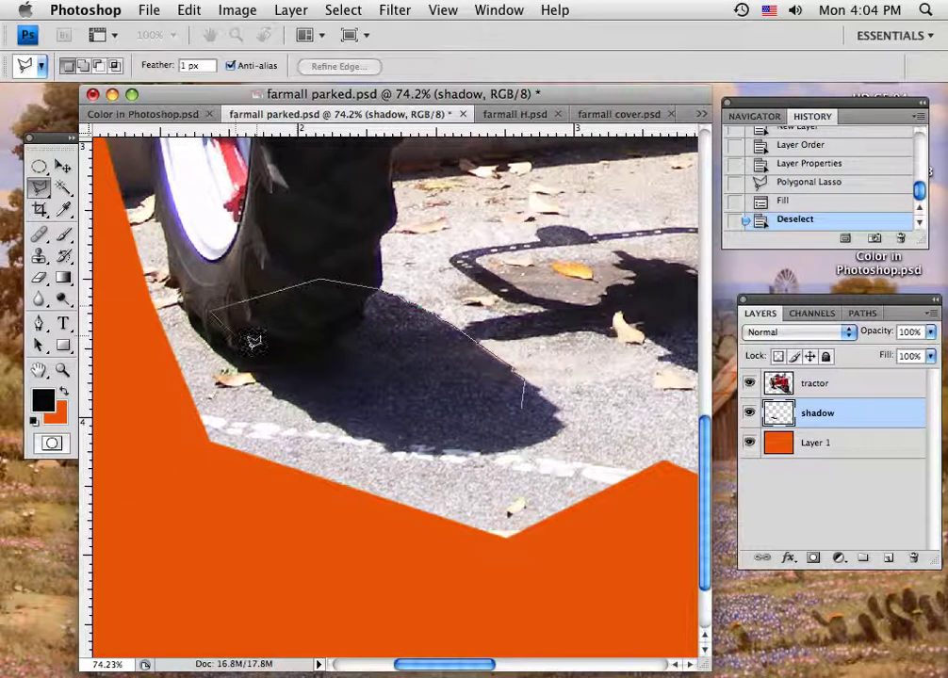
click(307, 395)
click(463, 431)
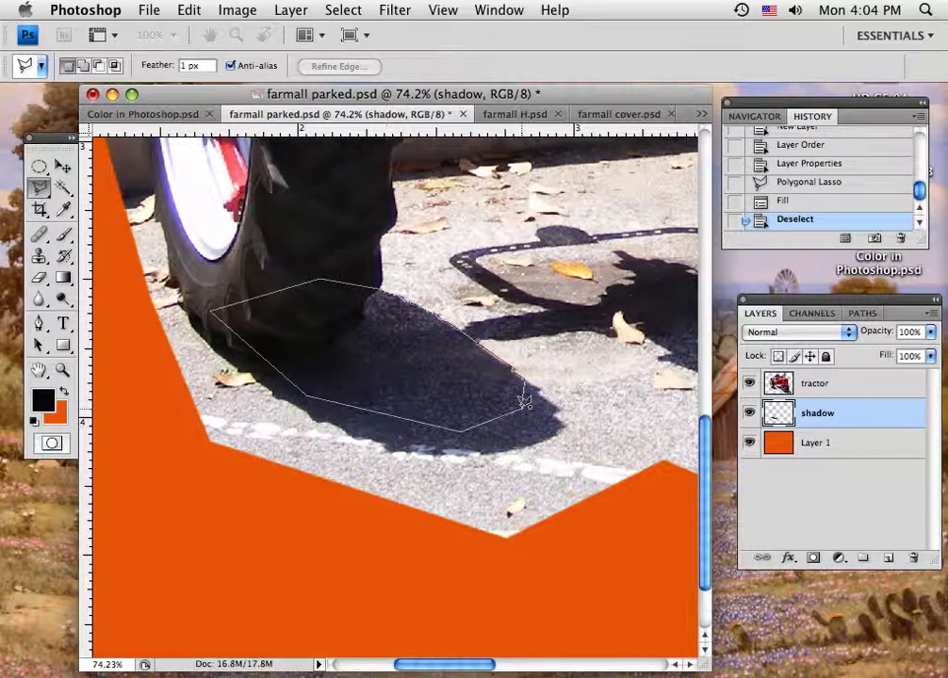
click(524, 403)
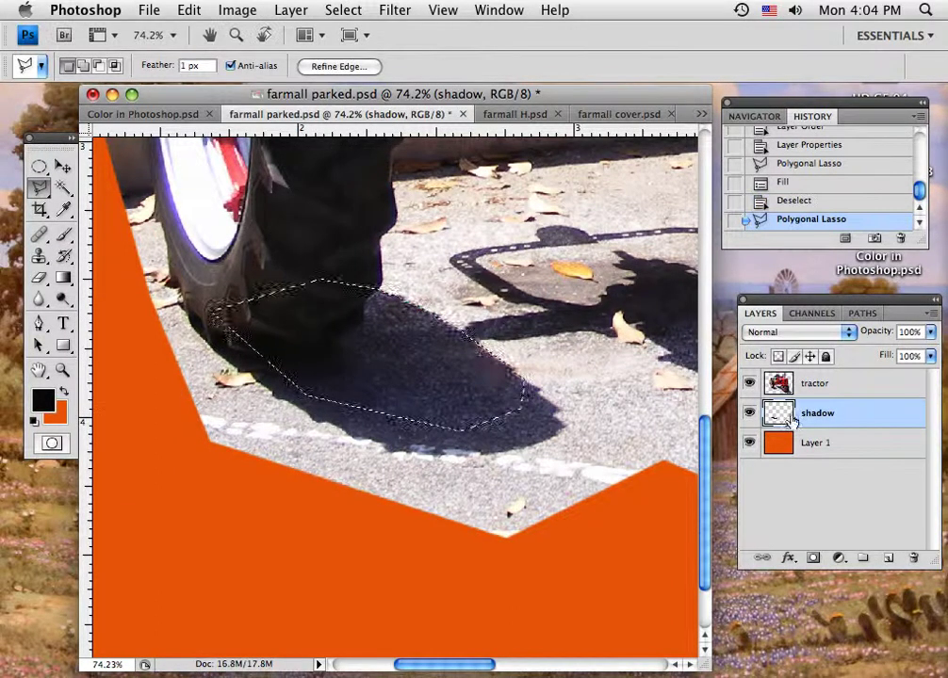
click(751, 384)
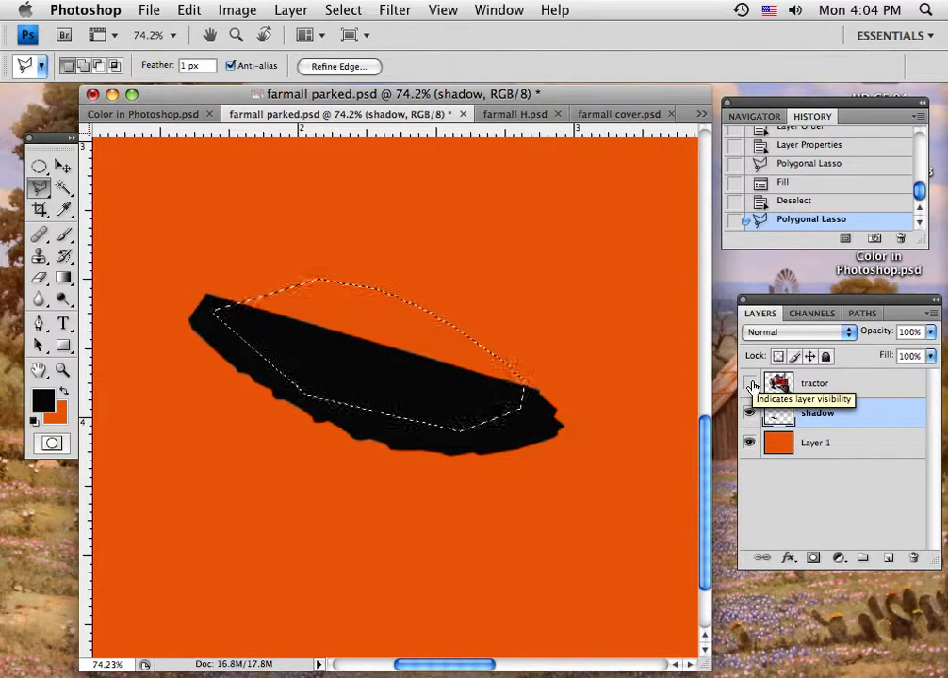
key(alt+BackSpace)
key(super+d)
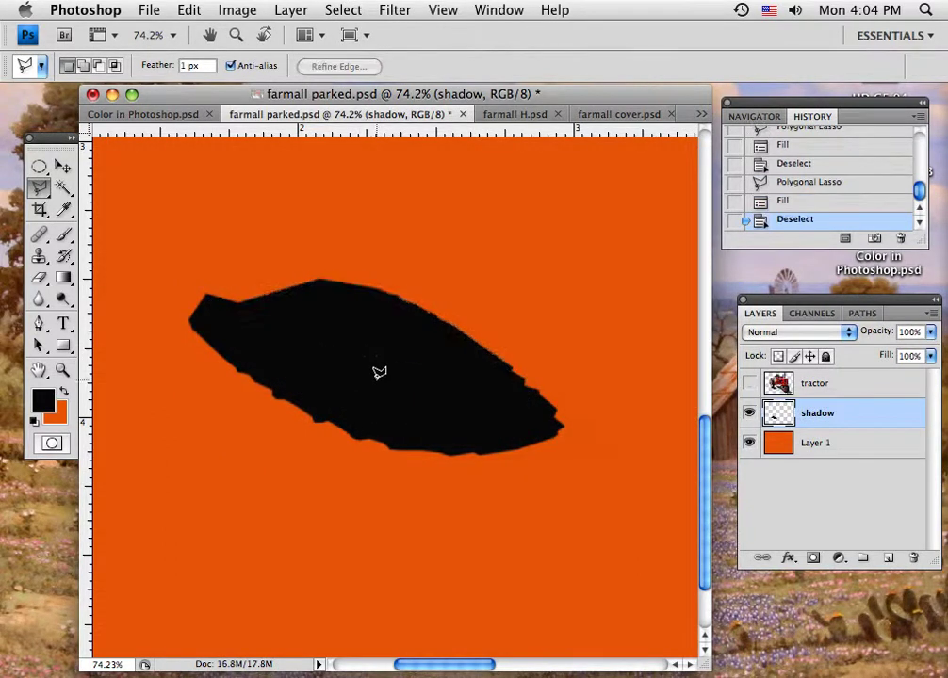
click(749, 384)
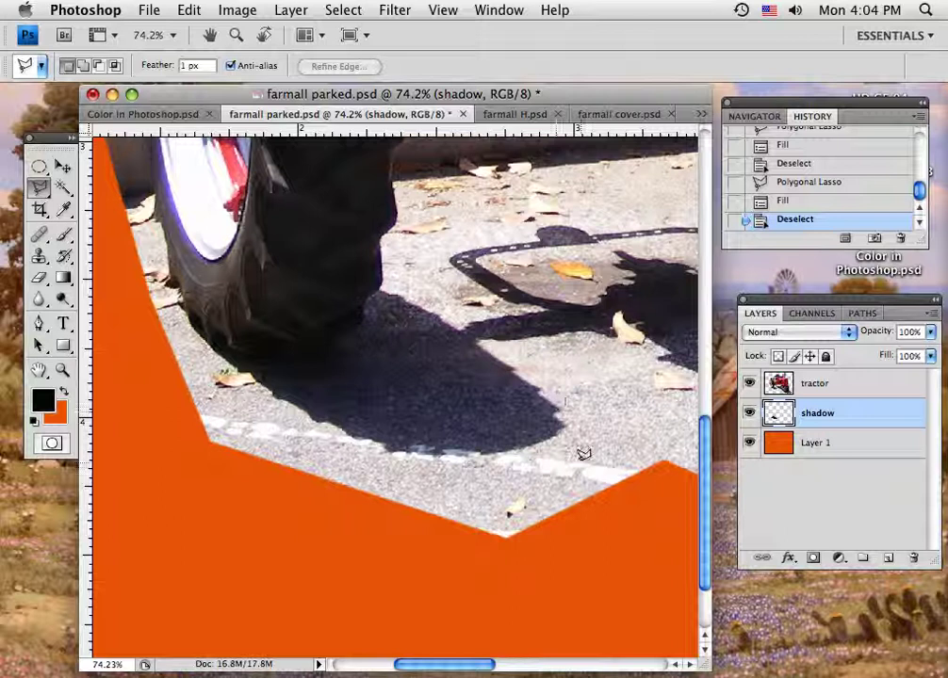
Examine the remaining ground shadows between the wheels and under the front tyres, and the whole tractor.
drag(615, 433, 257, 447)
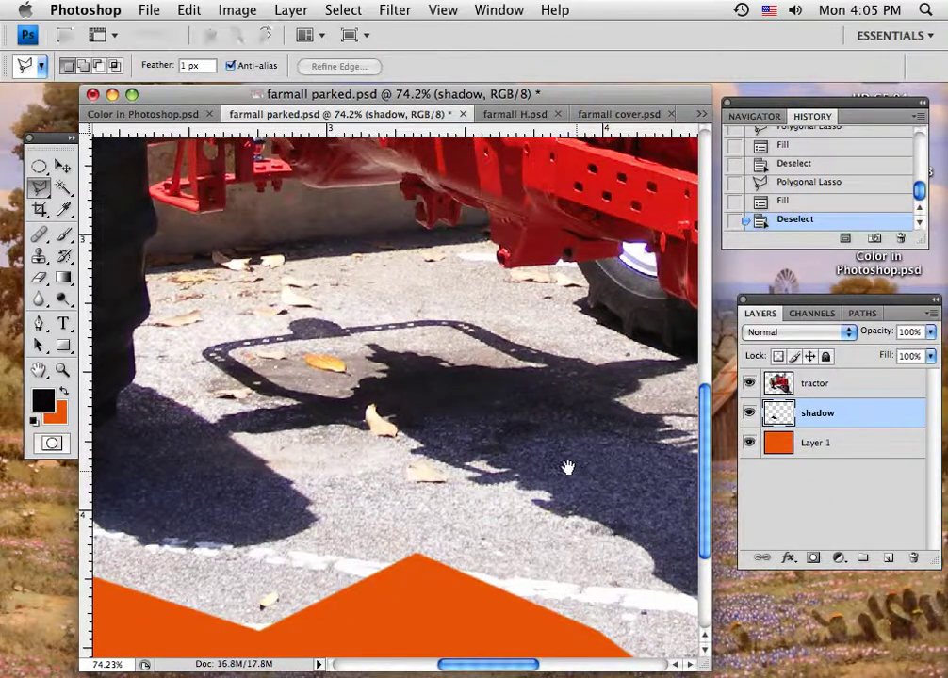
drag(567, 465, 293, 390)
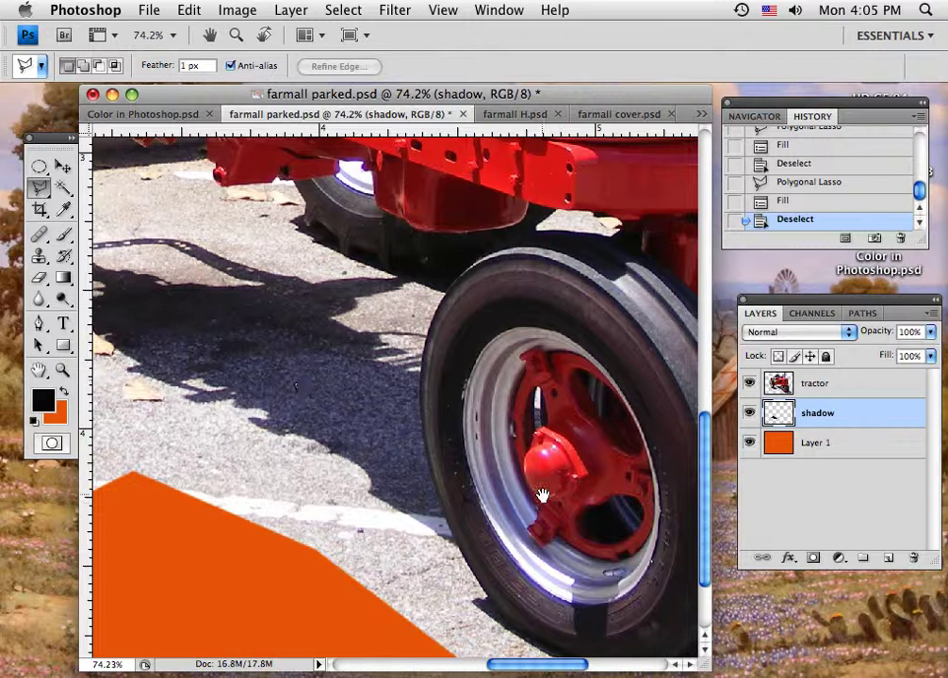
drag(542, 498, 289, 237)
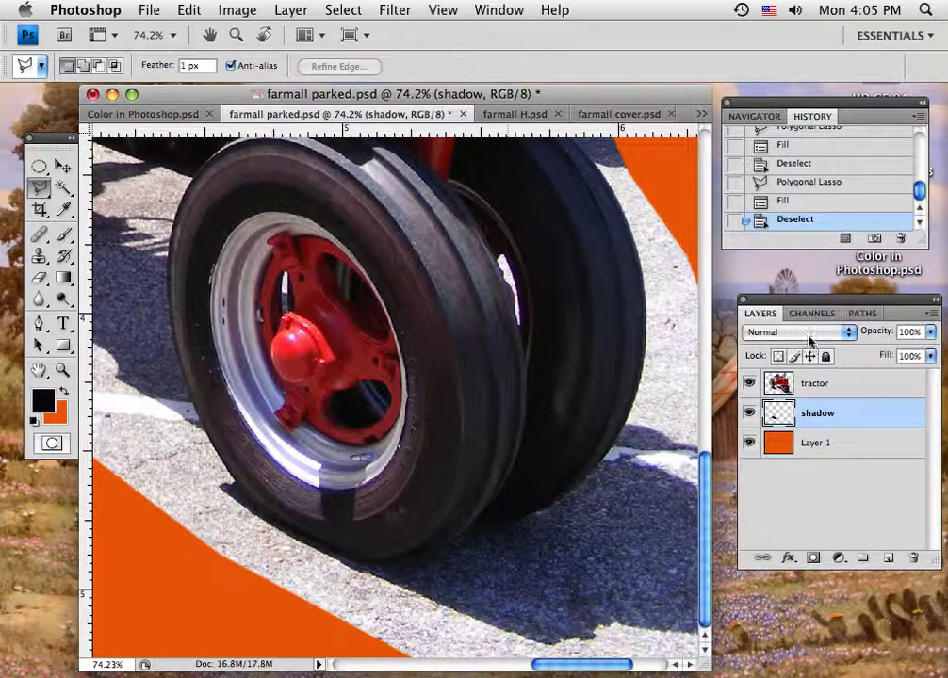
click(758, 116)
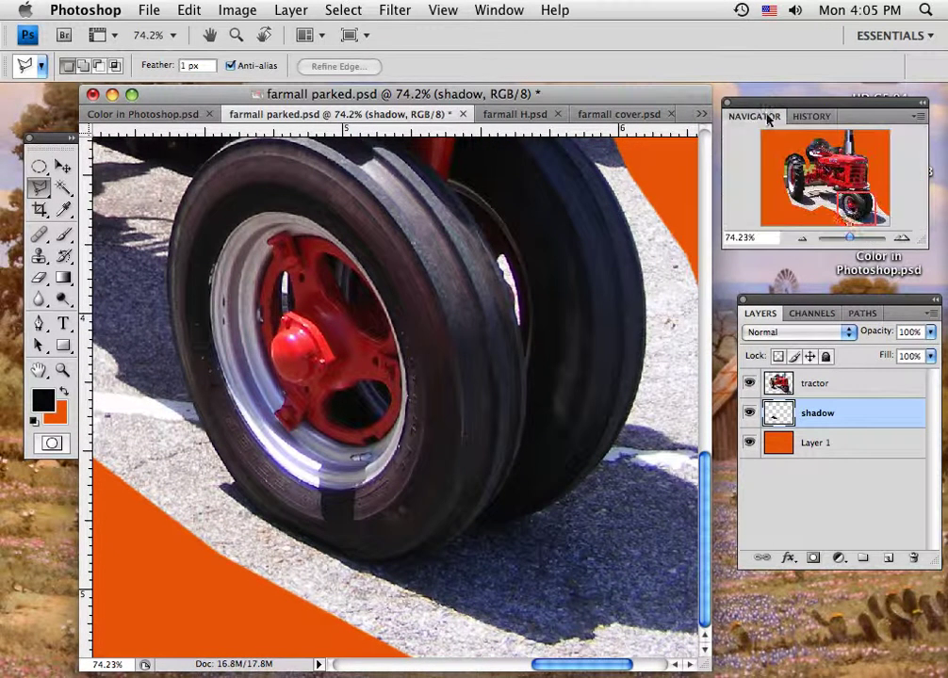
click(847, 238)
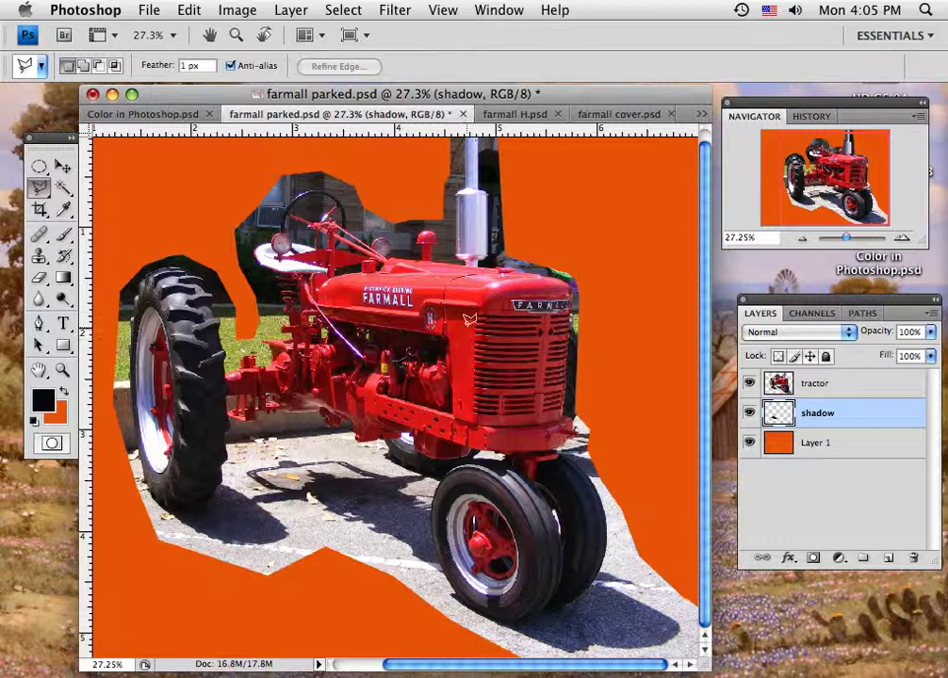
drag(464, 309, 552, 346)
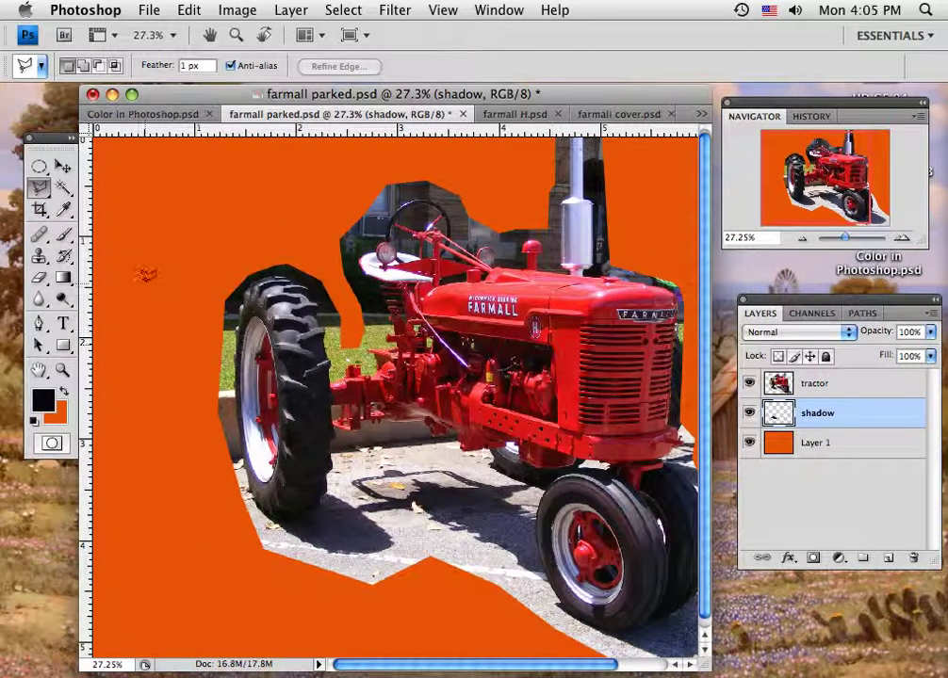
Outline the background behind the steering wheel, headlight, seat and upper springs with the Polygonal Lasso, delete it from the tractor layer and deselect.
click(64, 372)
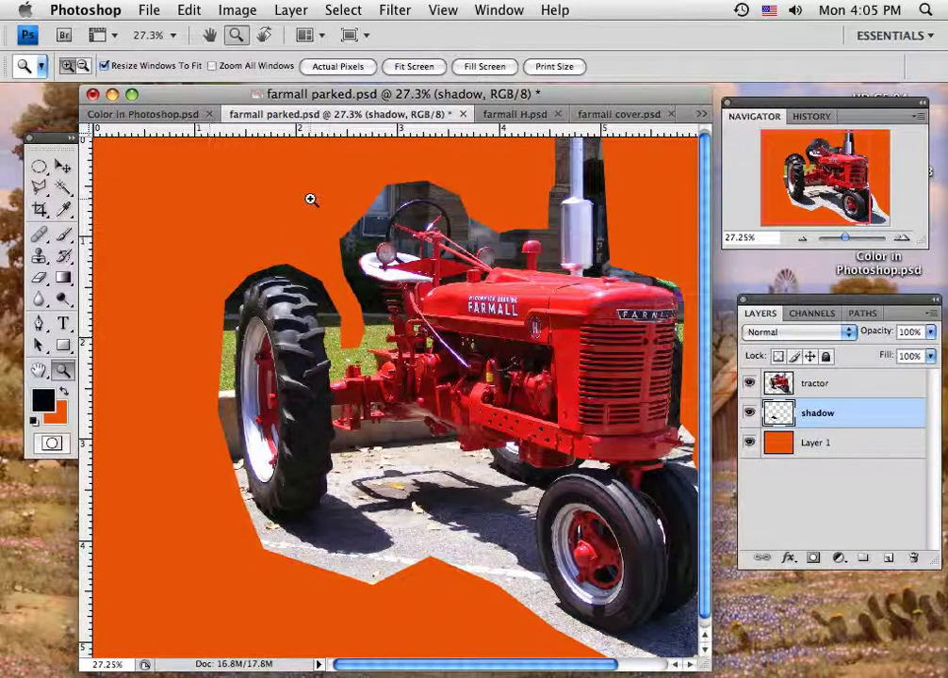
drag(311, 200, 455, 336)
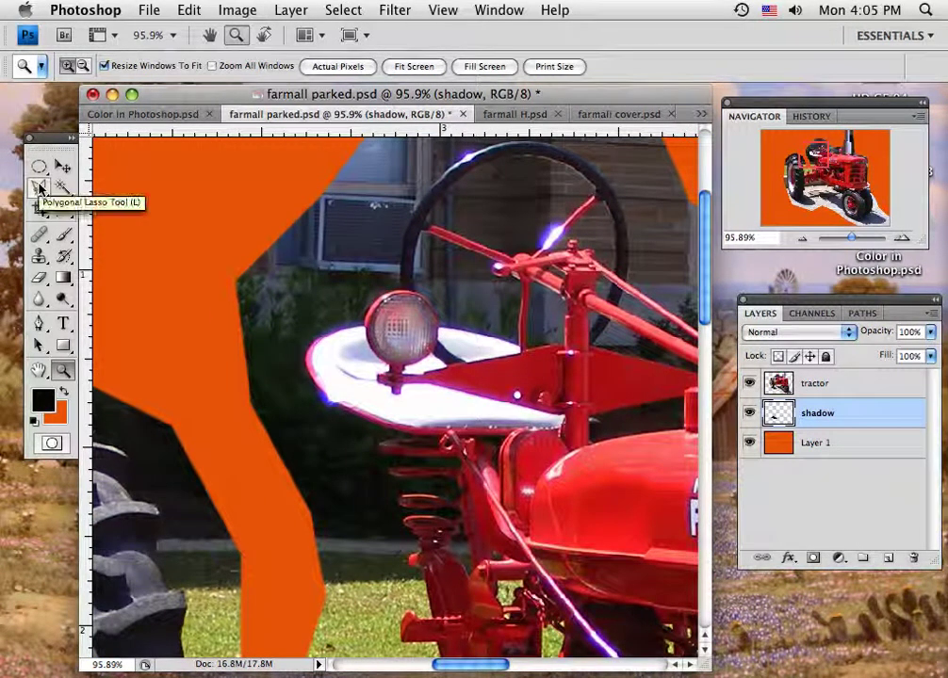
click(39, 188)
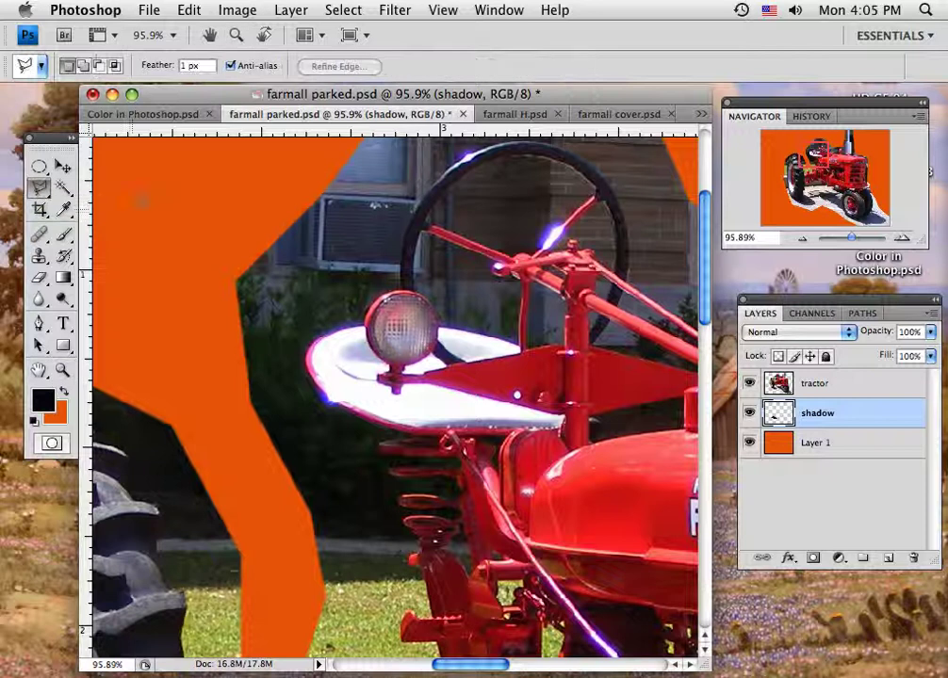
click(288, 155)
click(378, 169)
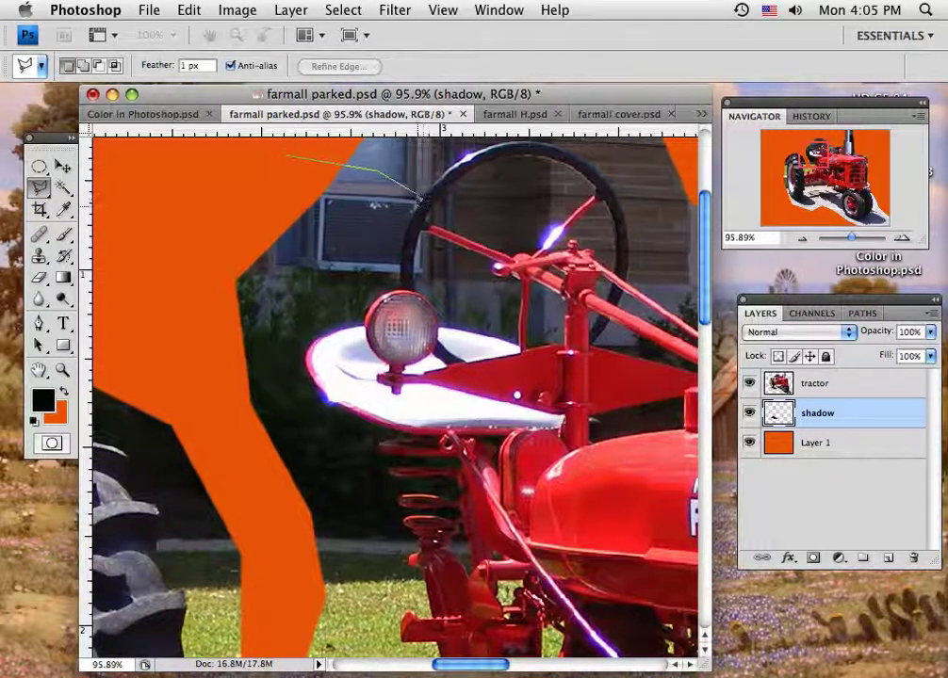
click(420, 198)
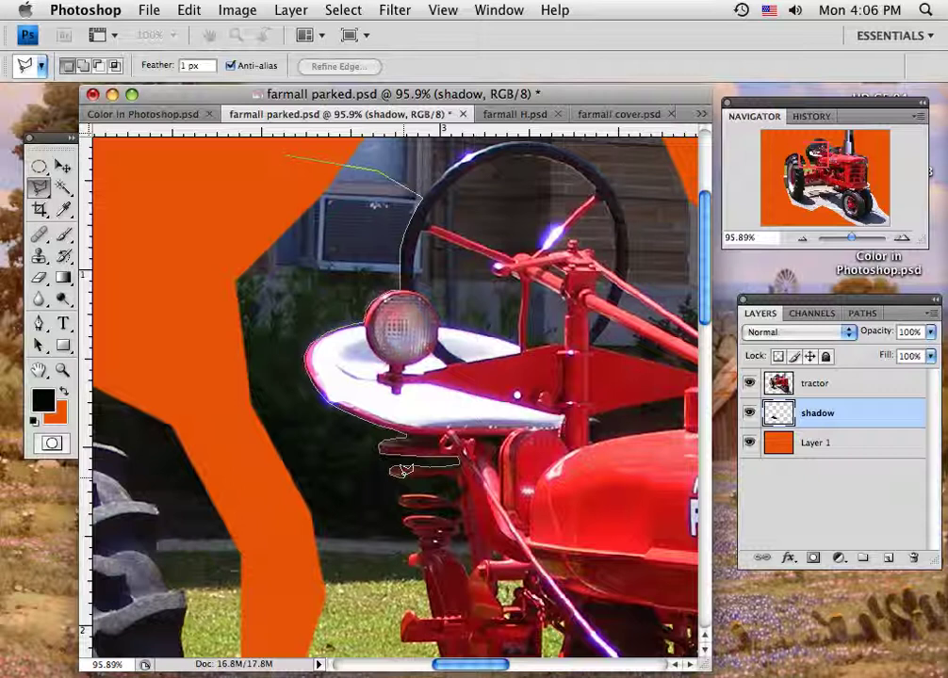
click(402, 480)
click(271, 500)
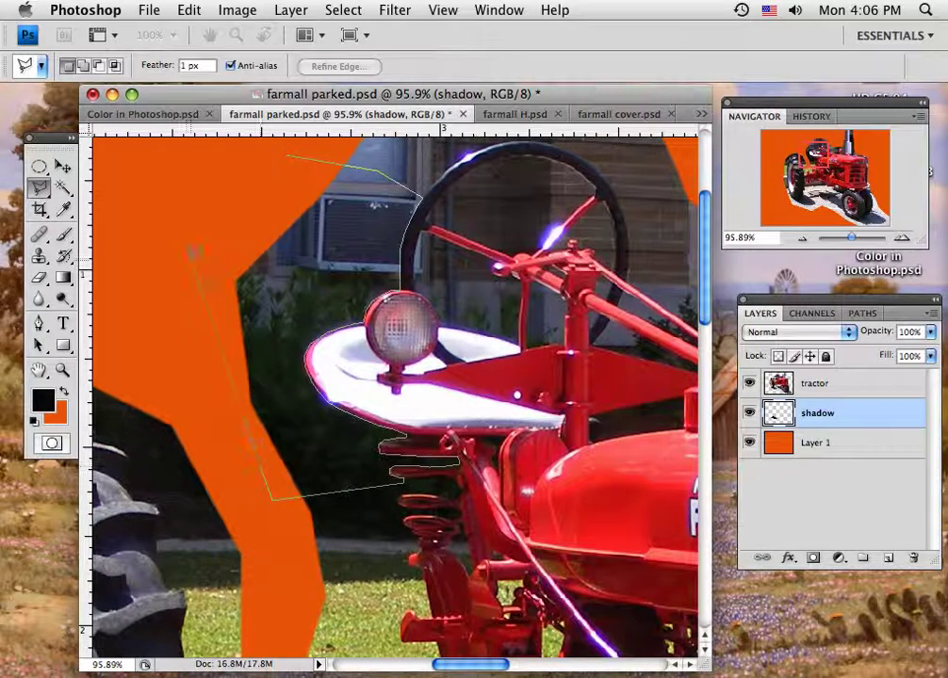
click(288, 150)
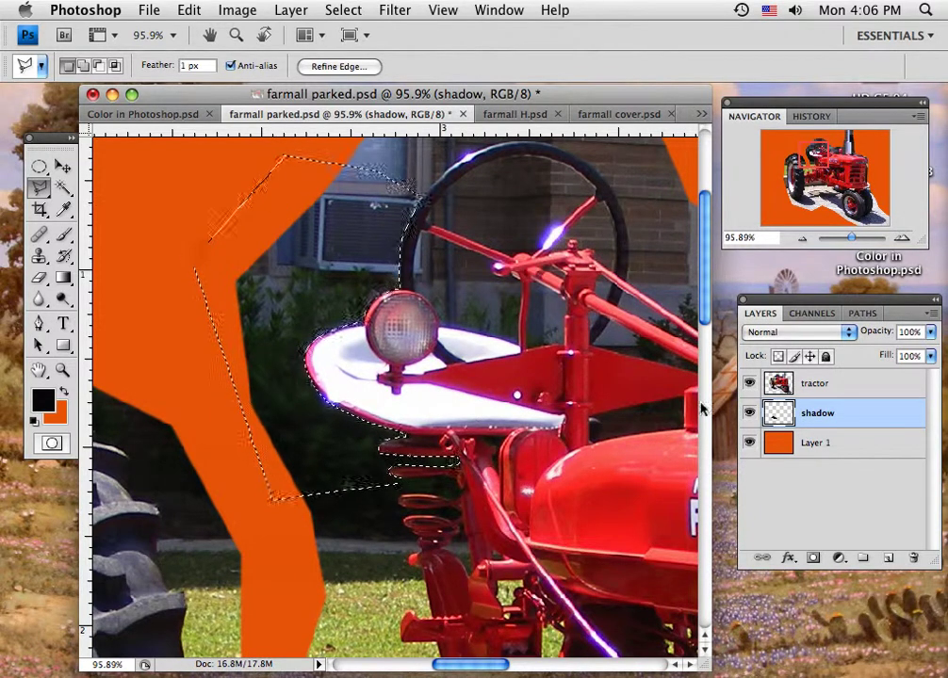
click(832, 388)
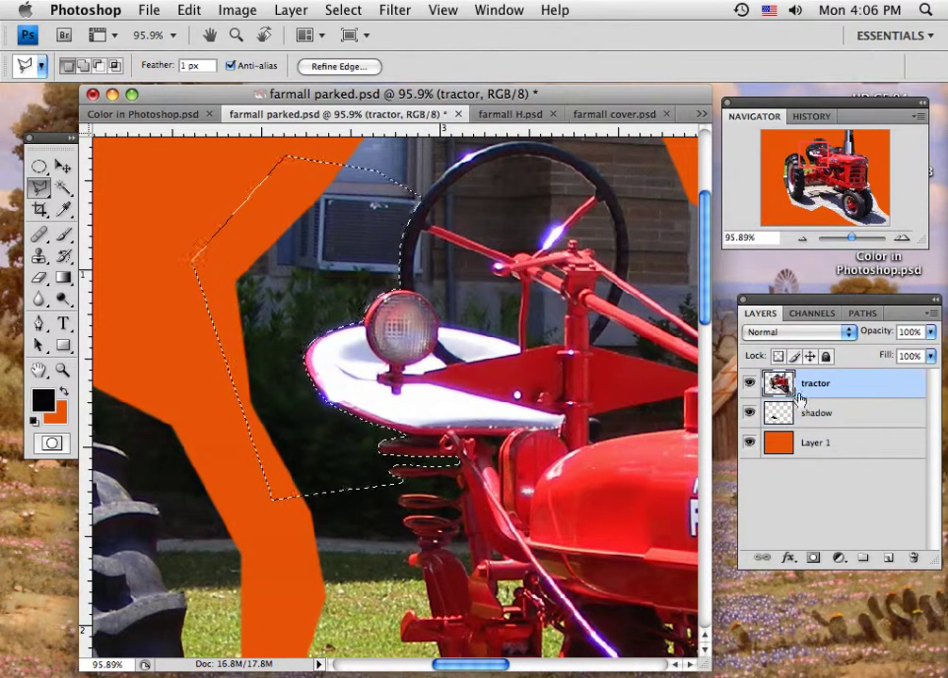
key(Delete)
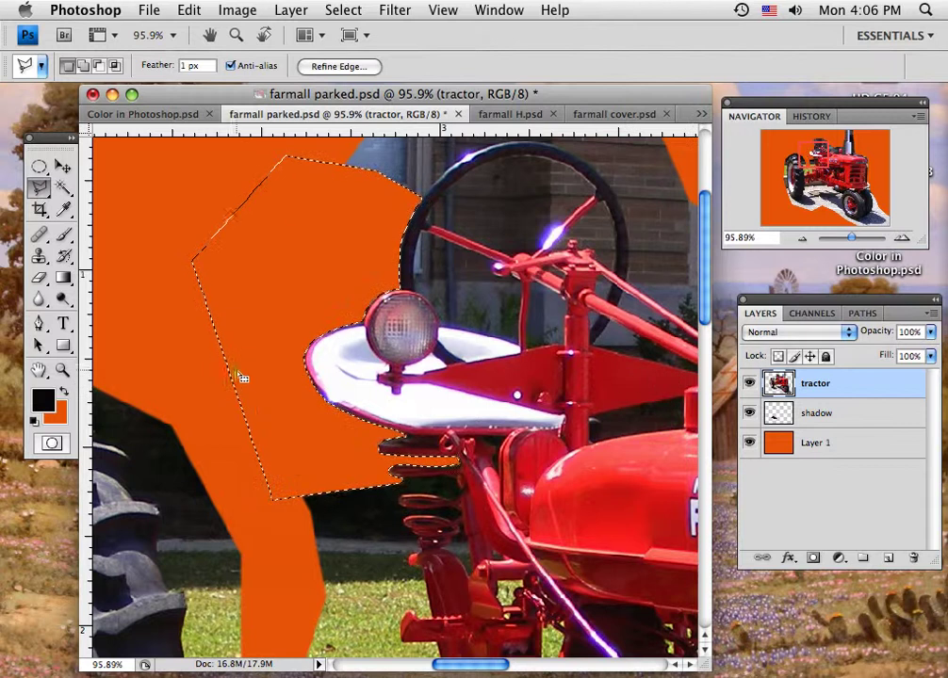
key(super+d)
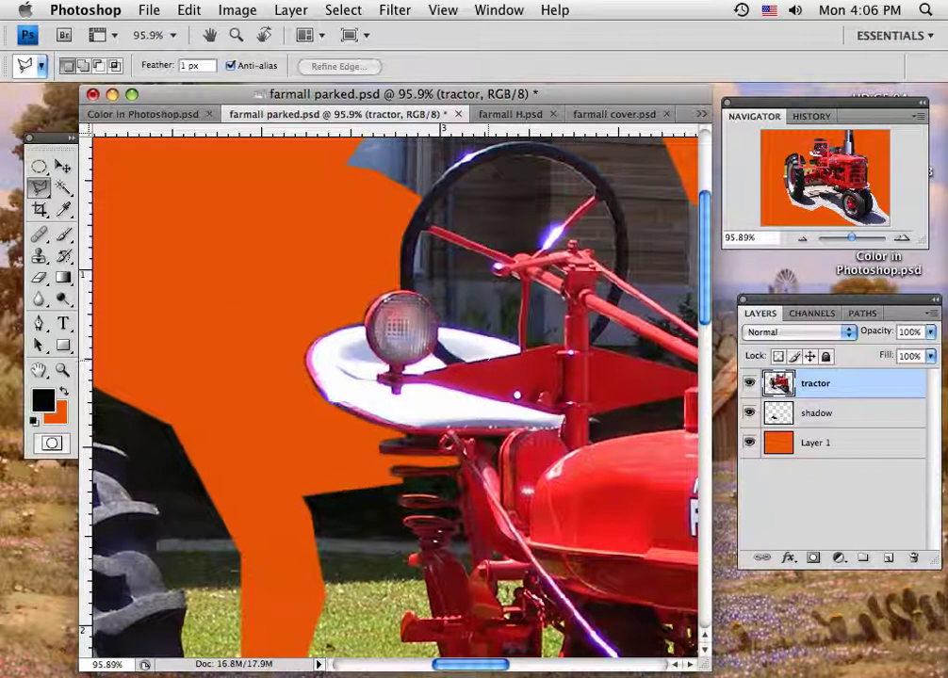
Outline the background patch above the steering wheel's upper diagonal spoke with the Polygonal Lasso and delete it from the tractor layer.
click(533, 187)
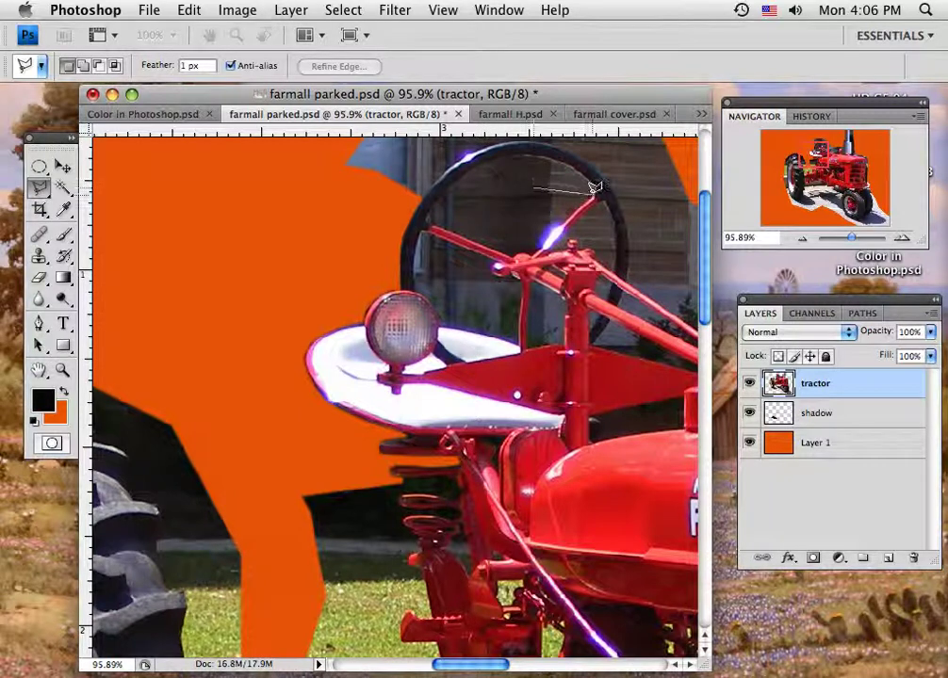
click(592, 198)
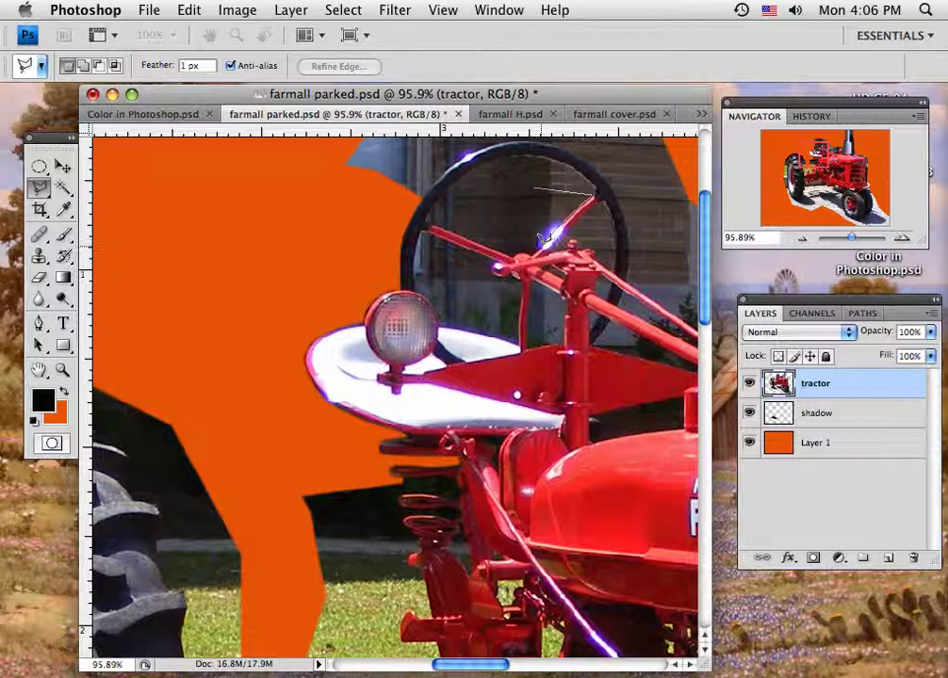
click(537, 250)
click(517, 219)
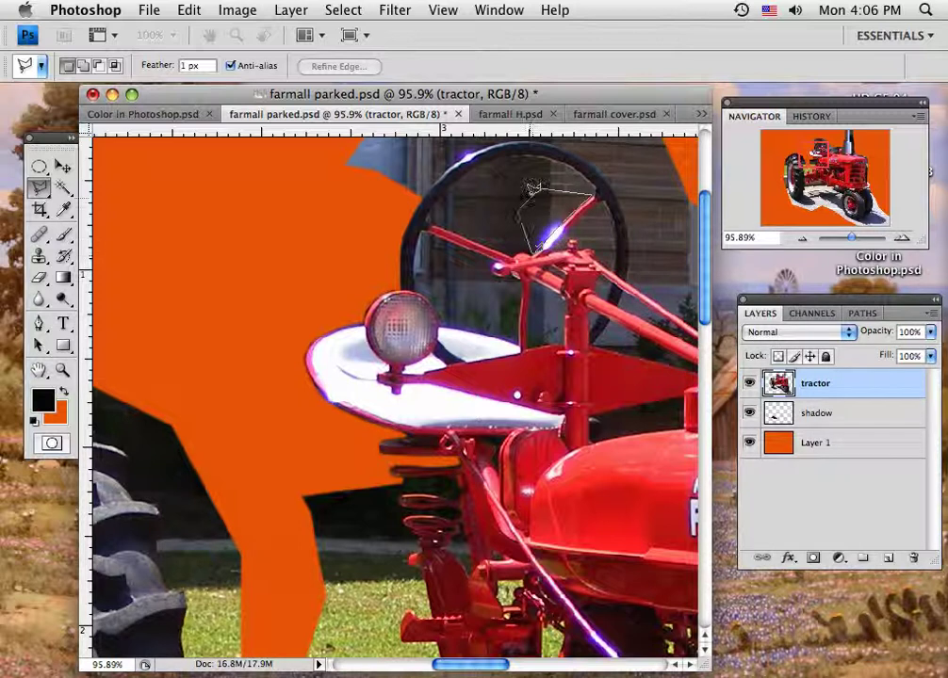
click(533, 188)
key(Delete)
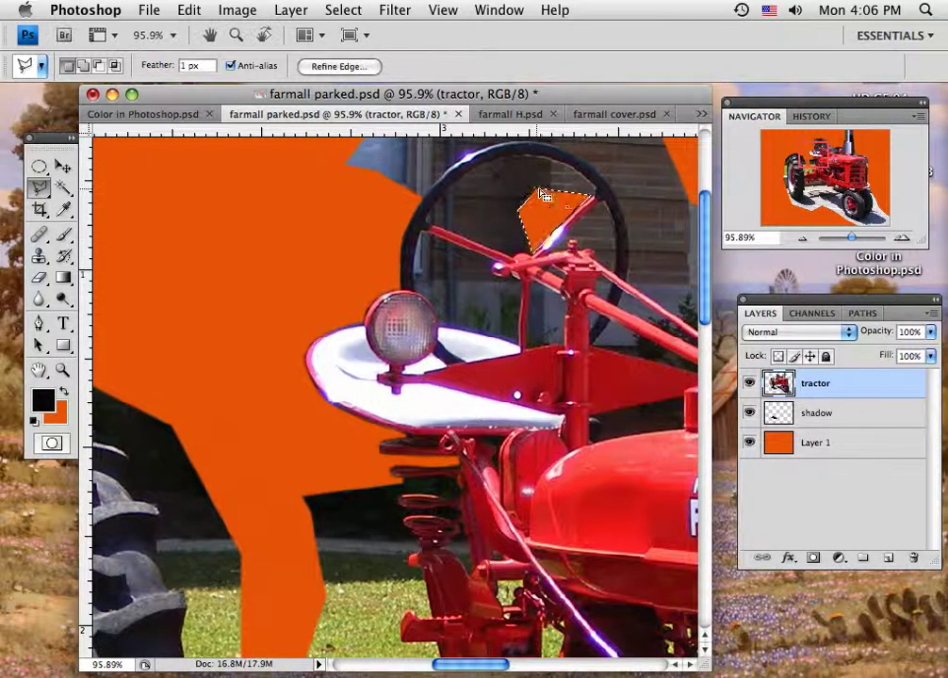
Outline the background wedge beneath the same steering wheel spoke, delete it and deselect.
click(608, 225)
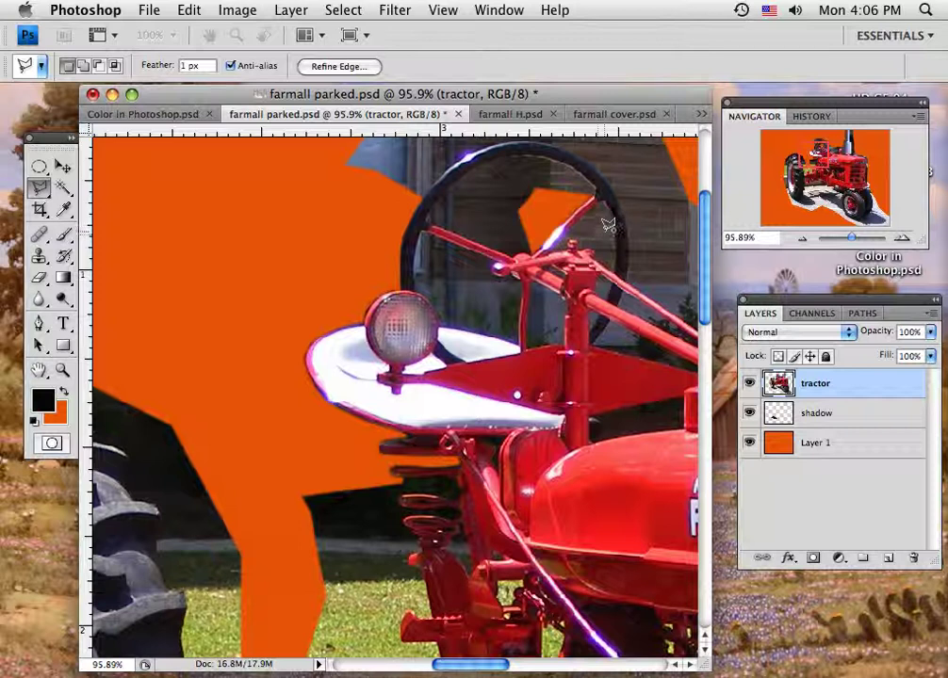
click(599, 197)
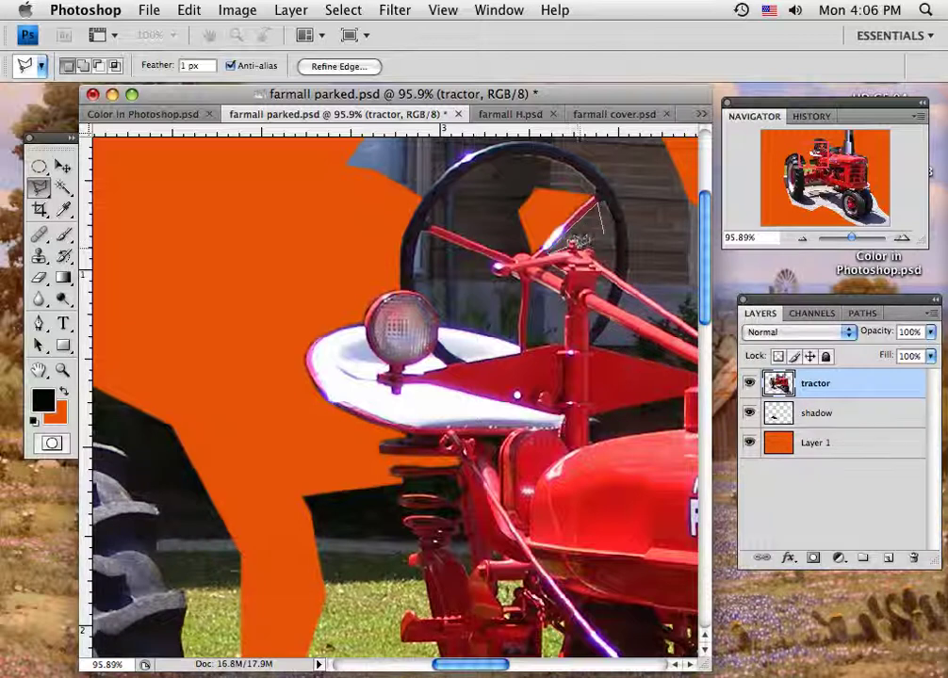
click(609, 226)
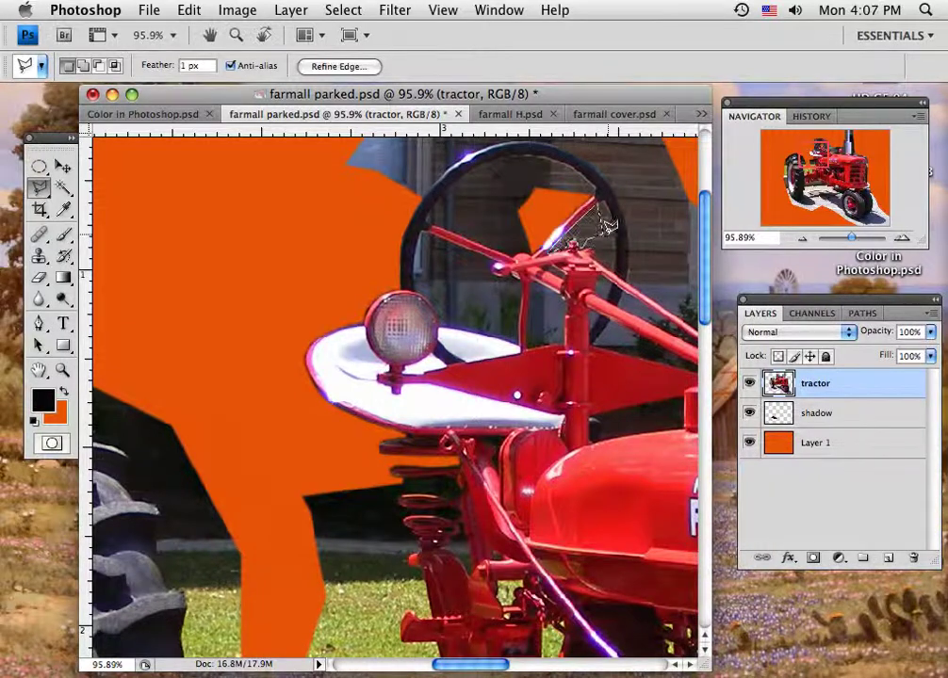
key(Delete)
key(ctrl+d)
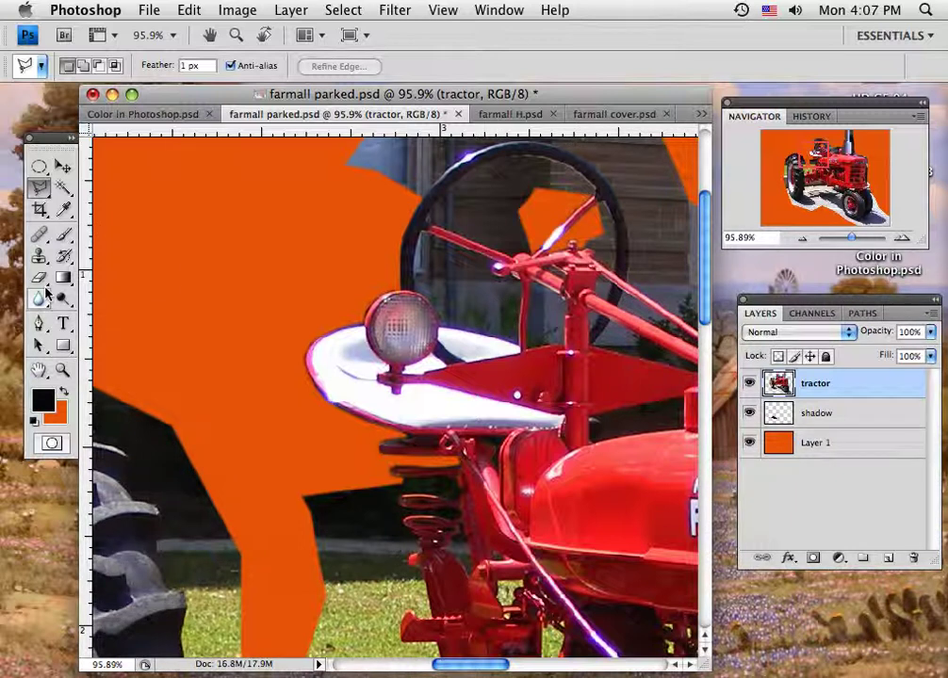
Undo the oversized clone stroke, set the Clone Stamp to a soft 13 px brush and clone red over the spoke's white glare.
click(38, 254)
drag(318, 239, 289, 207)
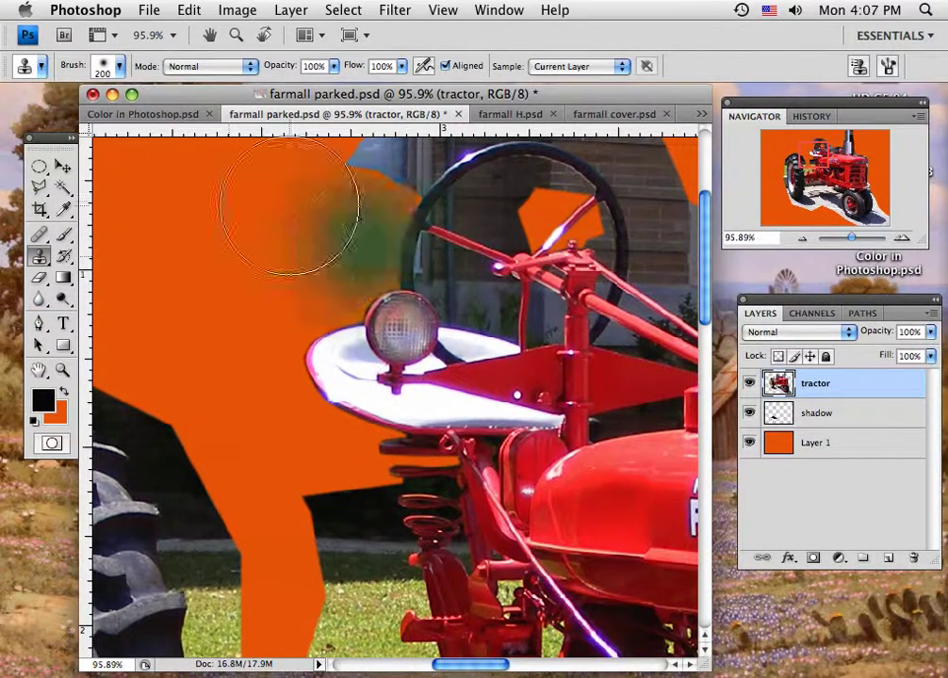
key(super+z)
click(120, 66)
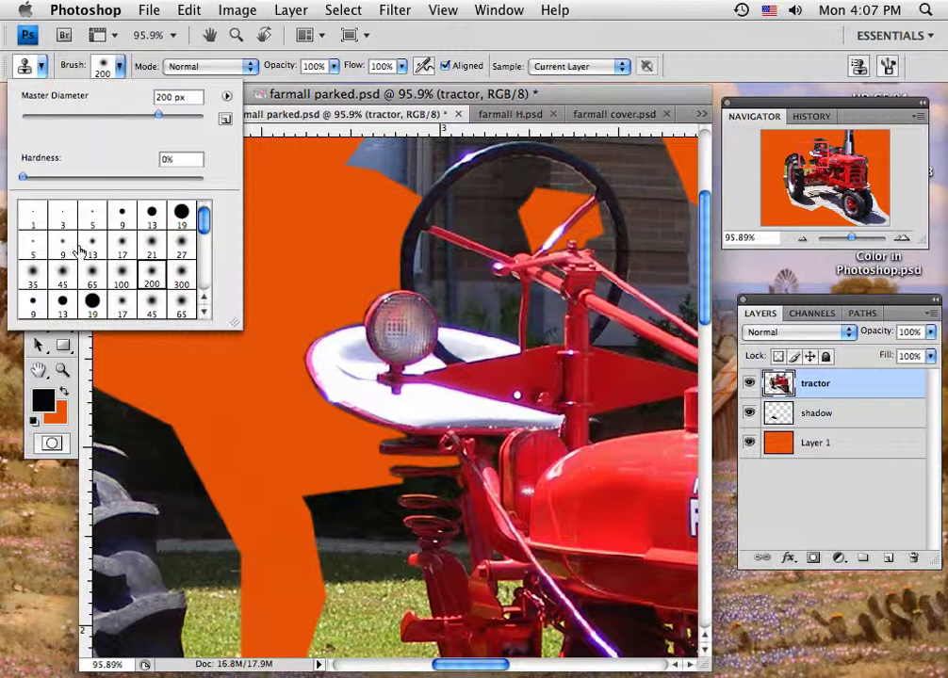
click(92, 246)
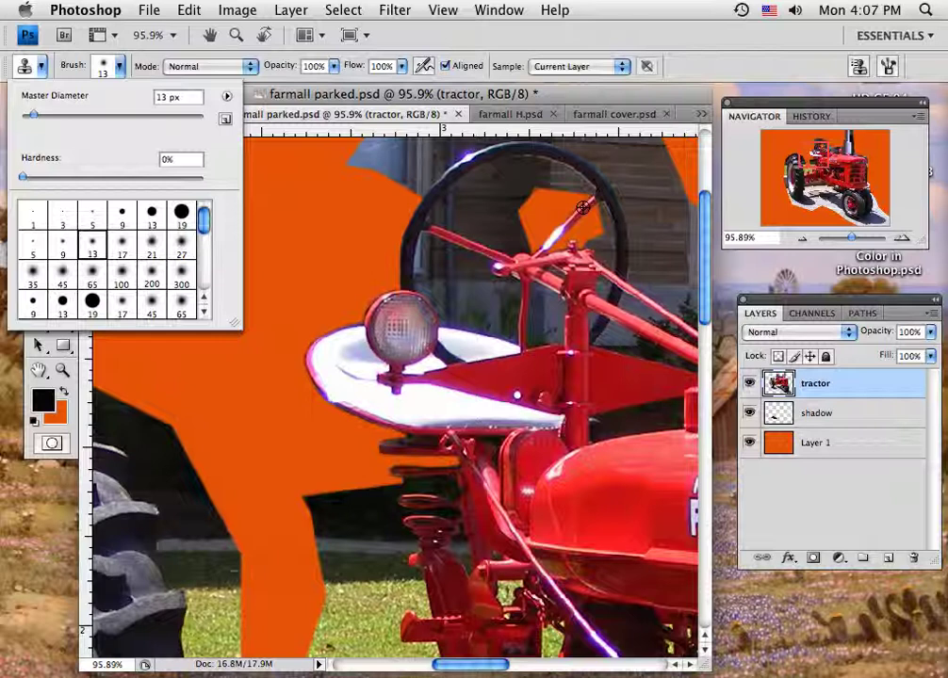
key(Return)
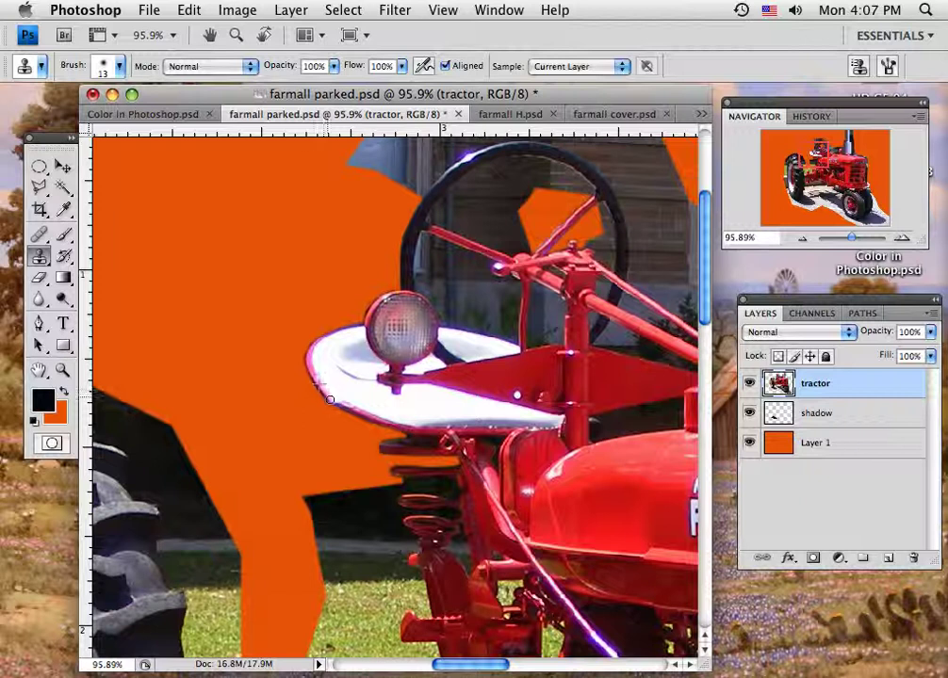
Clone the seat's red rim over the purple fringe on its lower rear edge.
drag(321, 391, 333, 401)
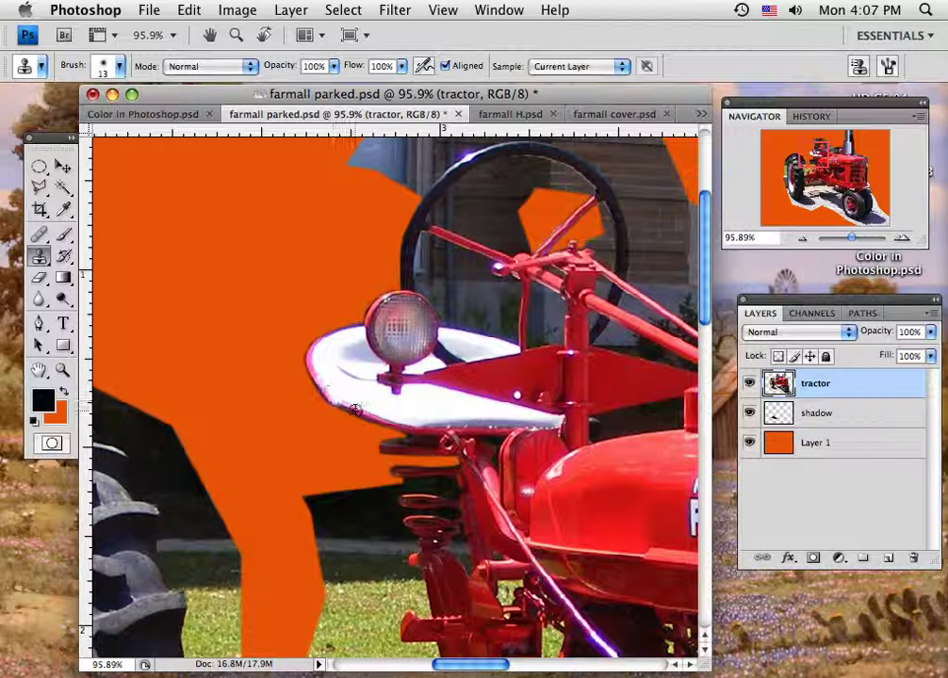
alt+click(354, 410)
drag(339, 402, 328, 394)
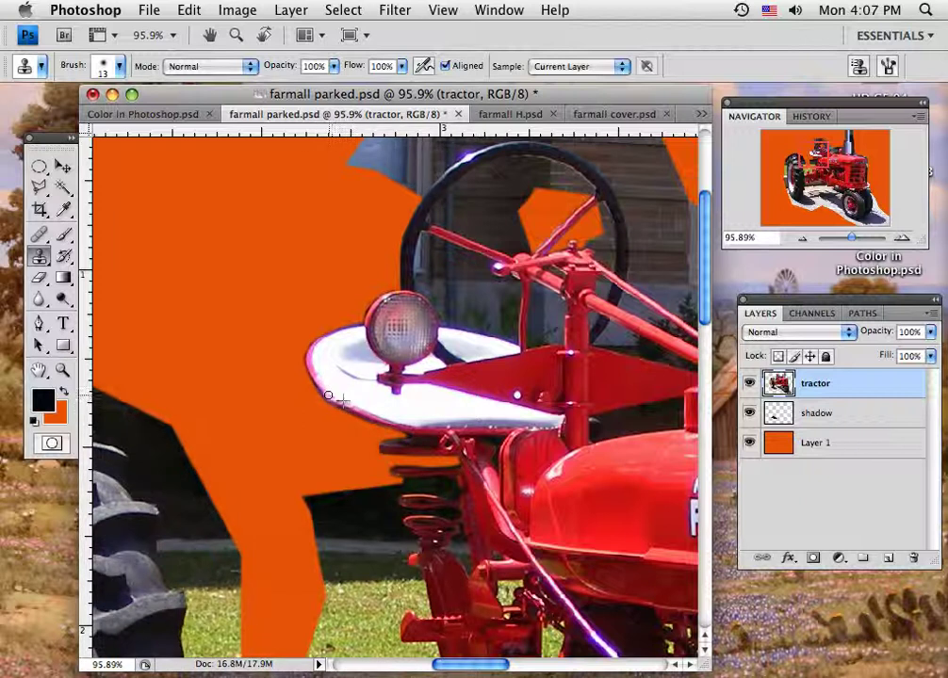
Outline the stray pixels just outside the seat's retouched rim with the Polygonal Lasso, delete them and deselect.
click(38, 187)
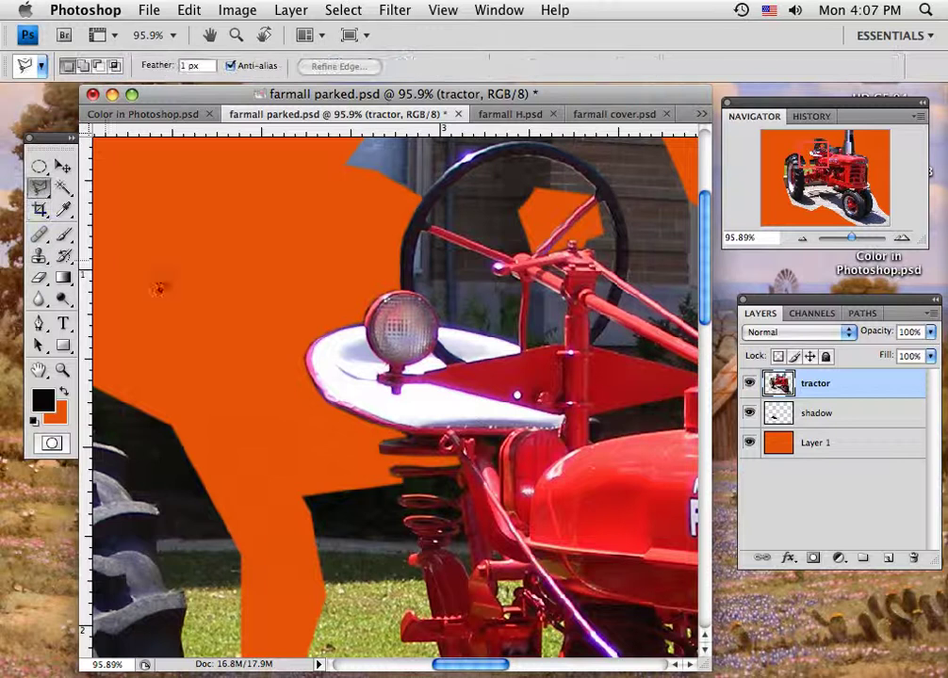
click(285, 405)
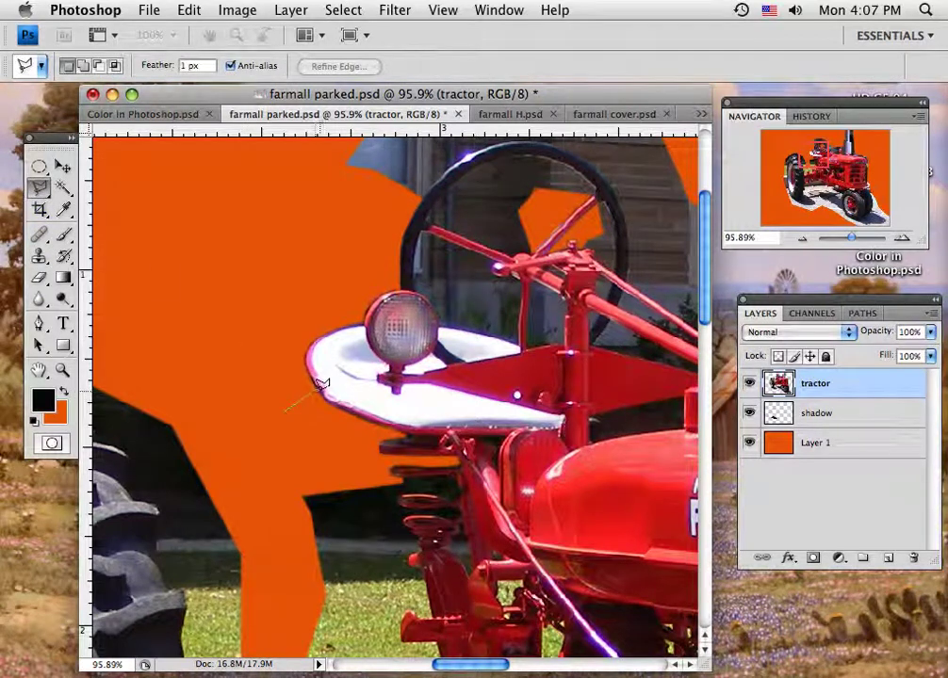
click(323, 390)
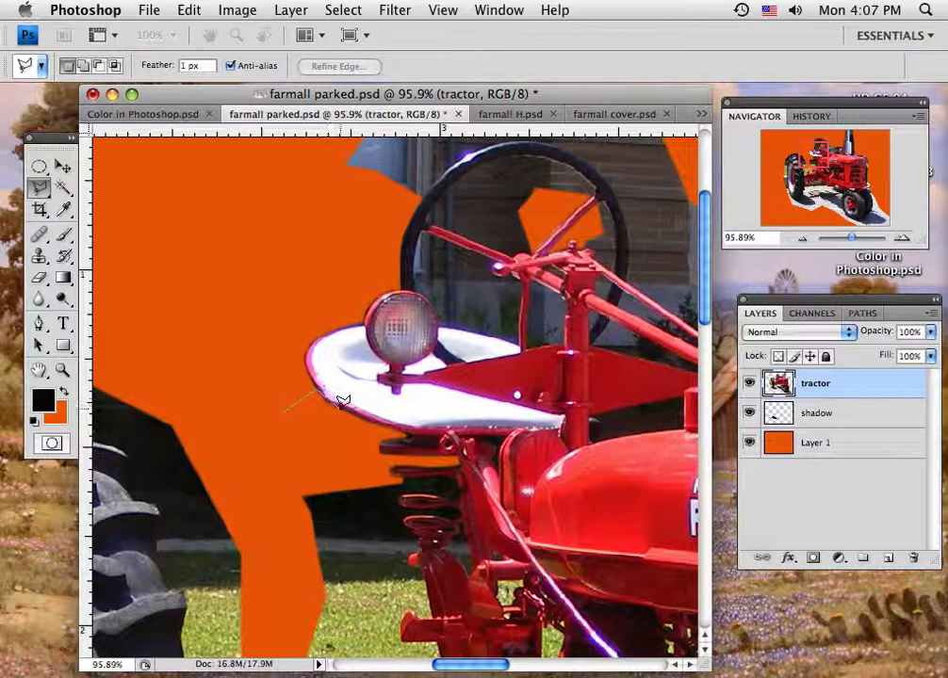
click(286, 405)
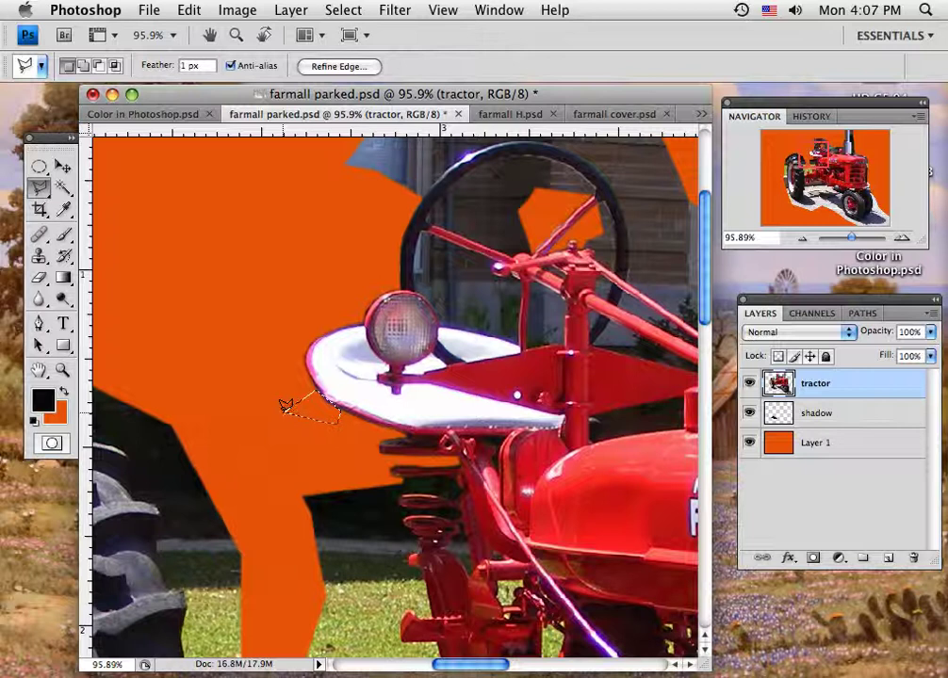
key(super+d)
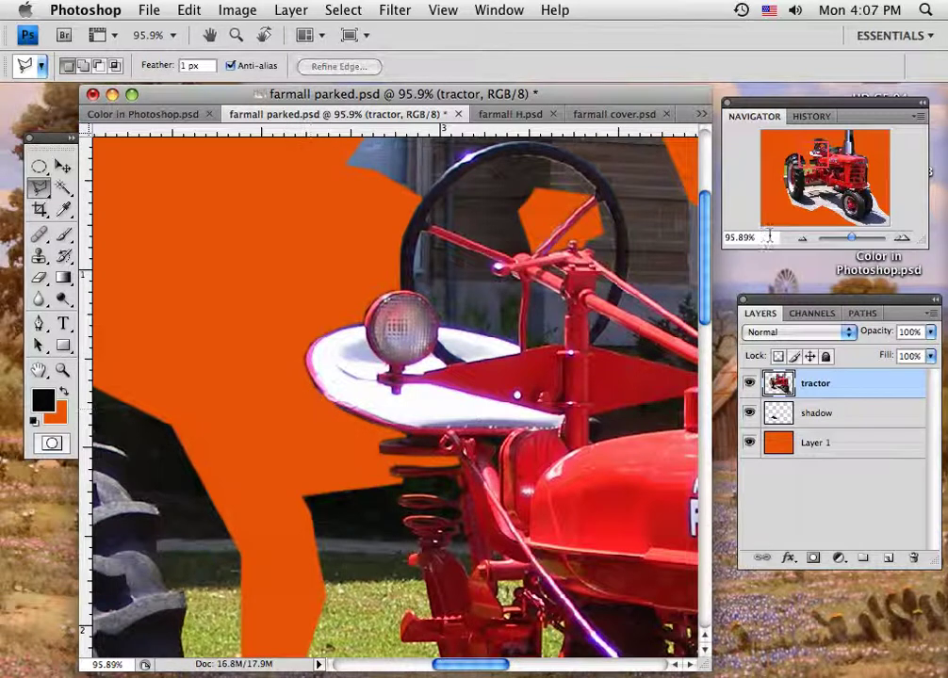
Switch to the farmall H.psd document and hide and reshow the erty tractor layer to inspect the shadow beneath.
drag(852, 244, 842, 244)
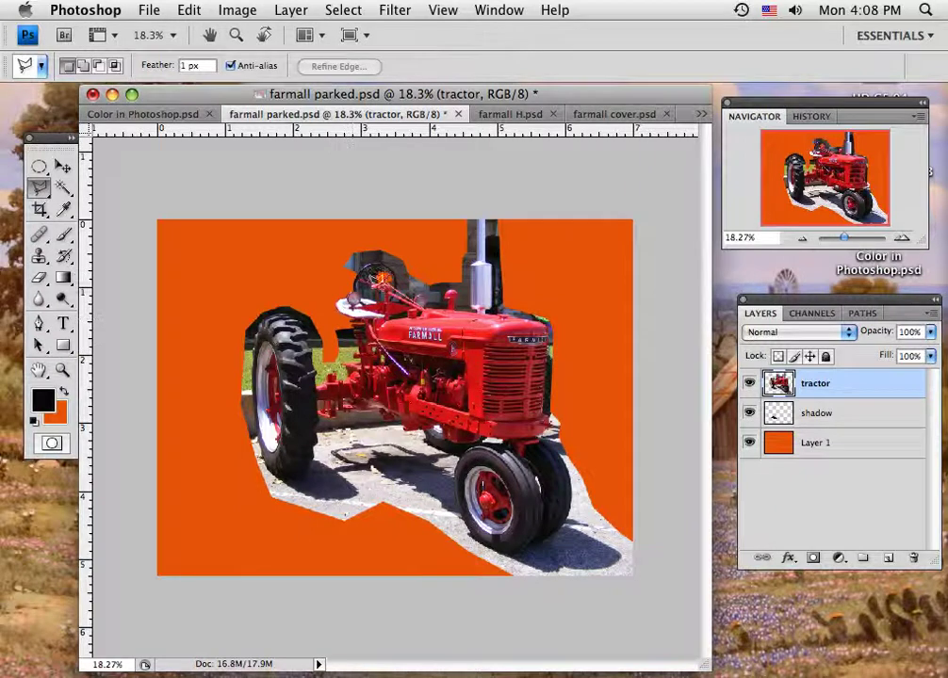
click(505, 114)
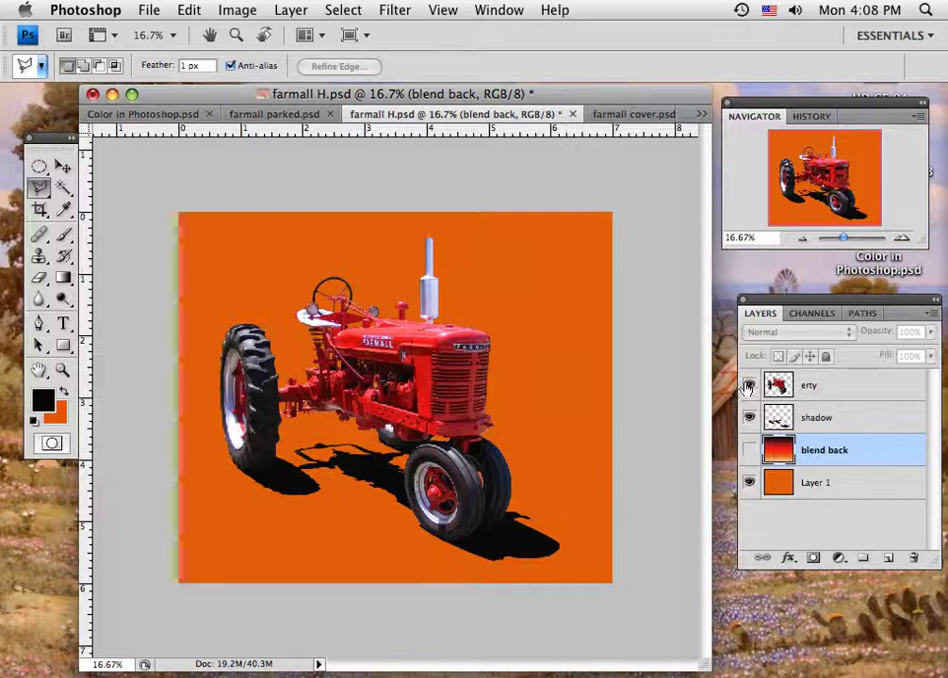
click(749, 386)
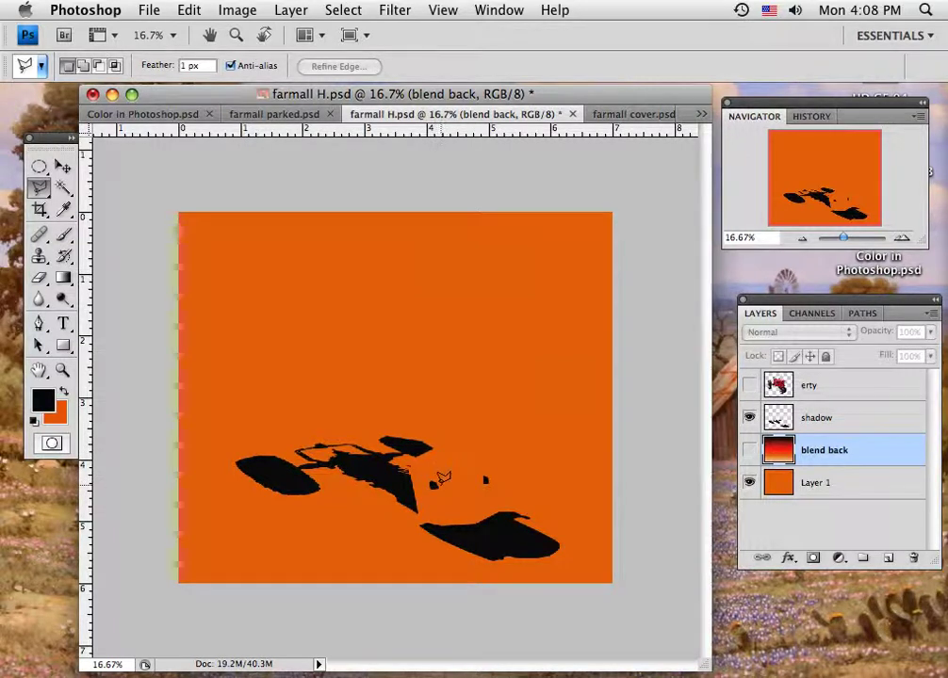
click(749, 386)
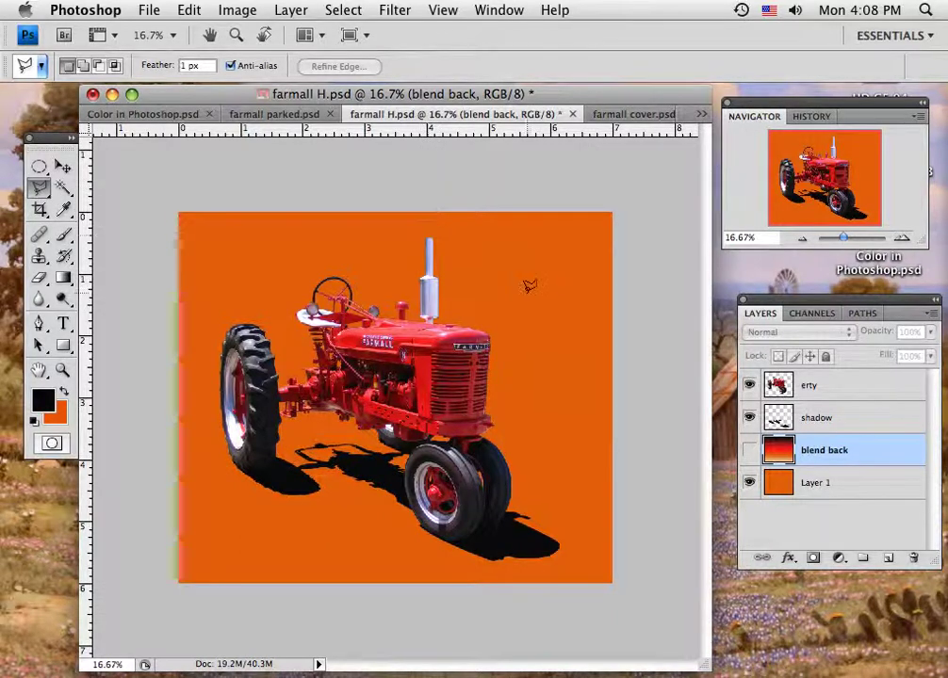
Toggle the orange Layer 1 off and on to check the transparency, and make the blend back layer visible.
click(750, 483)
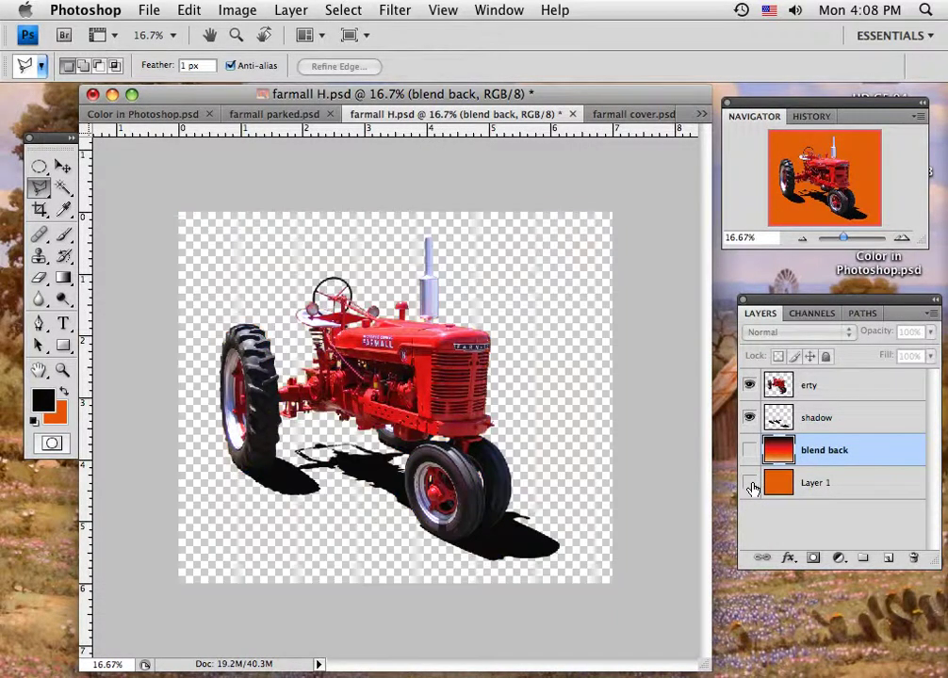
click(749, 484)
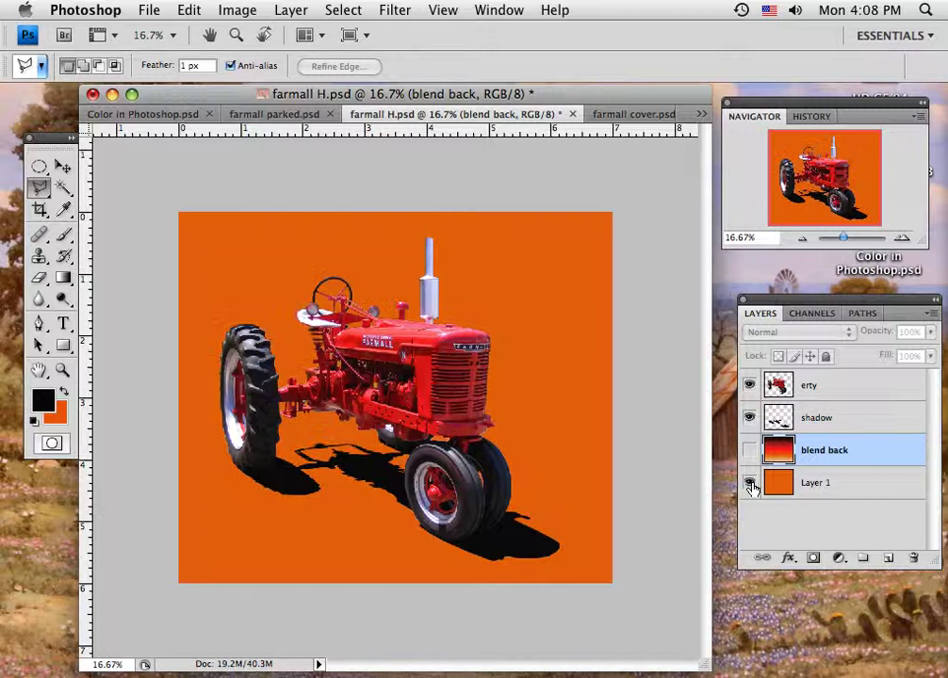
click(750, 484)
click(750, 484)
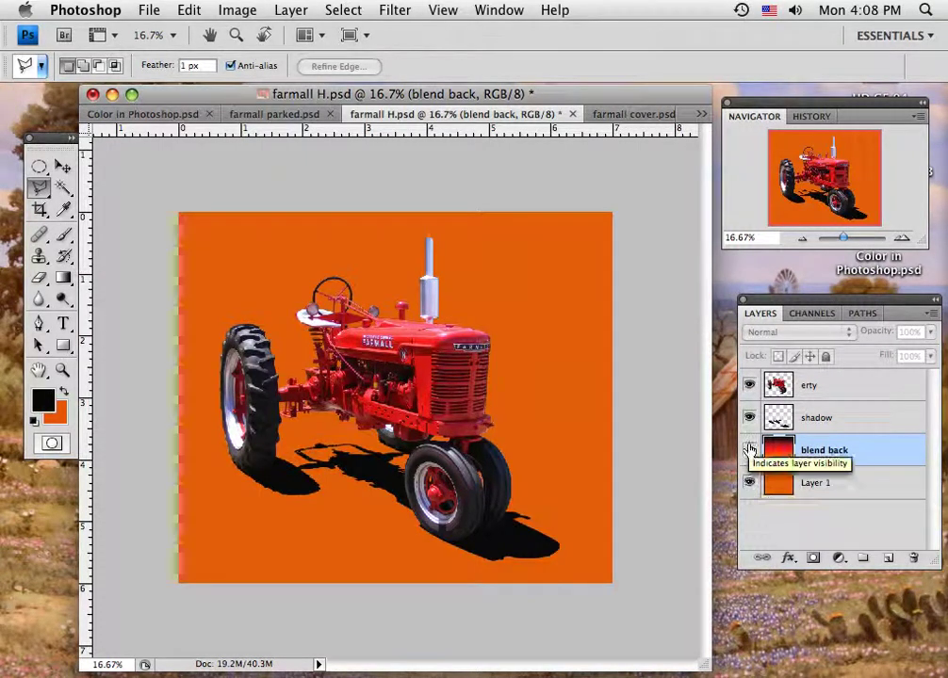
click(751, 451)
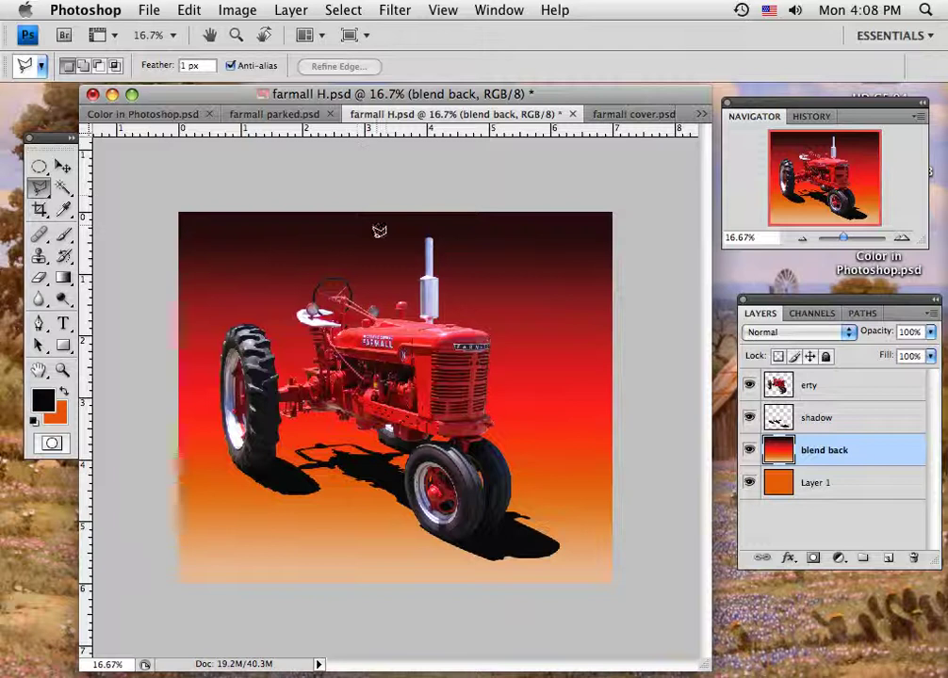
click(63, 168)
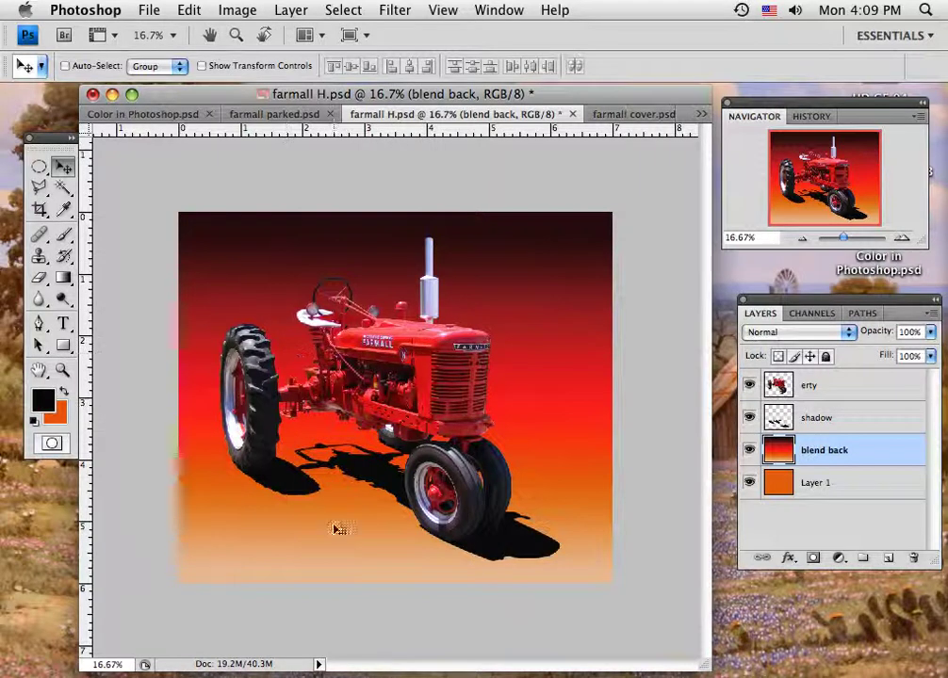
drag(329, 510, 340, 492)
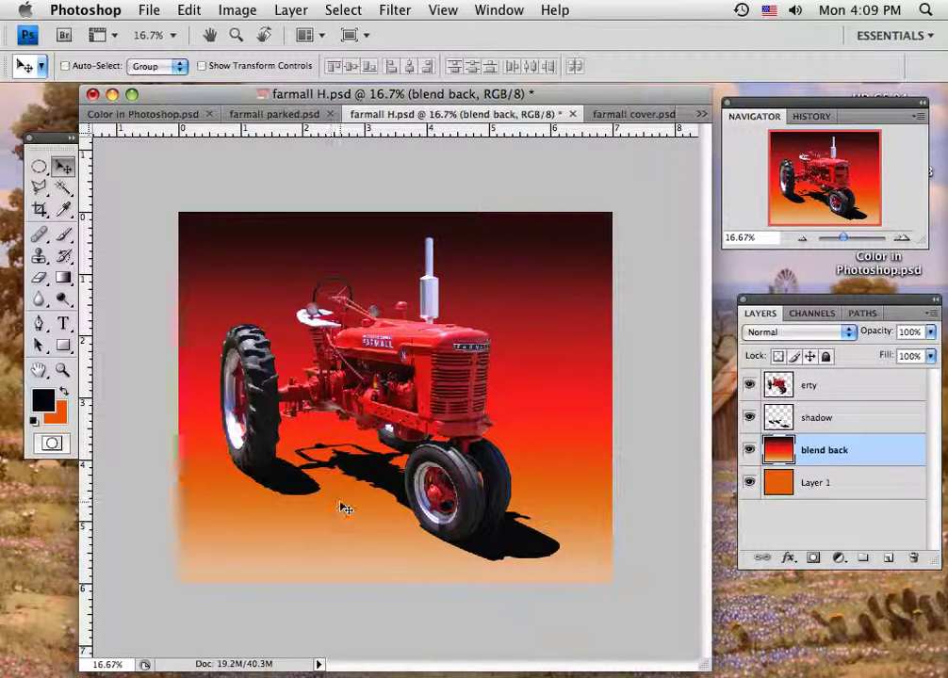
drag(346, 572, 333, 566)
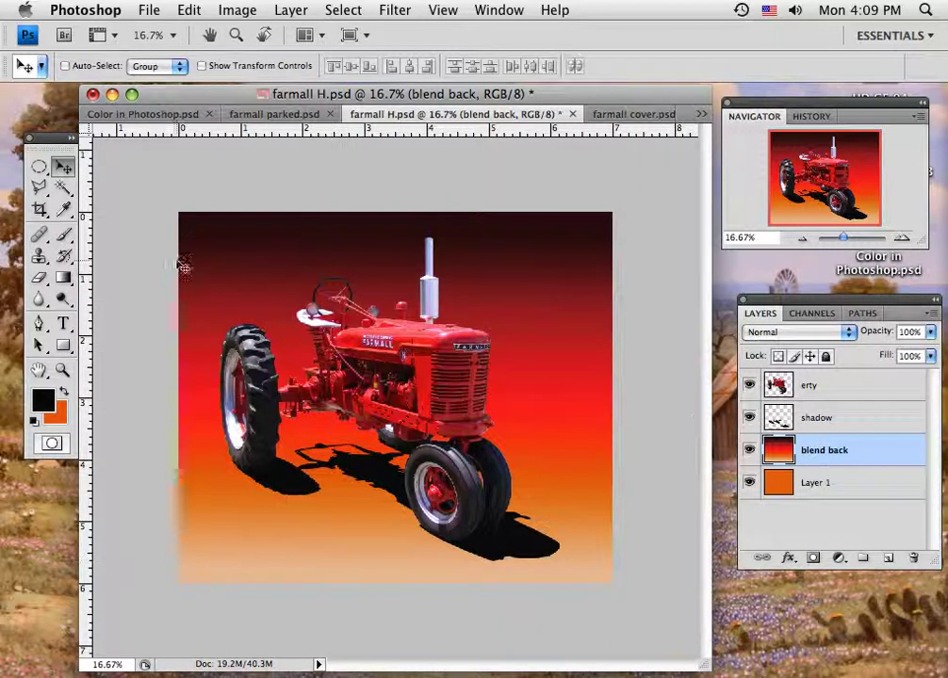
click(63, 278)
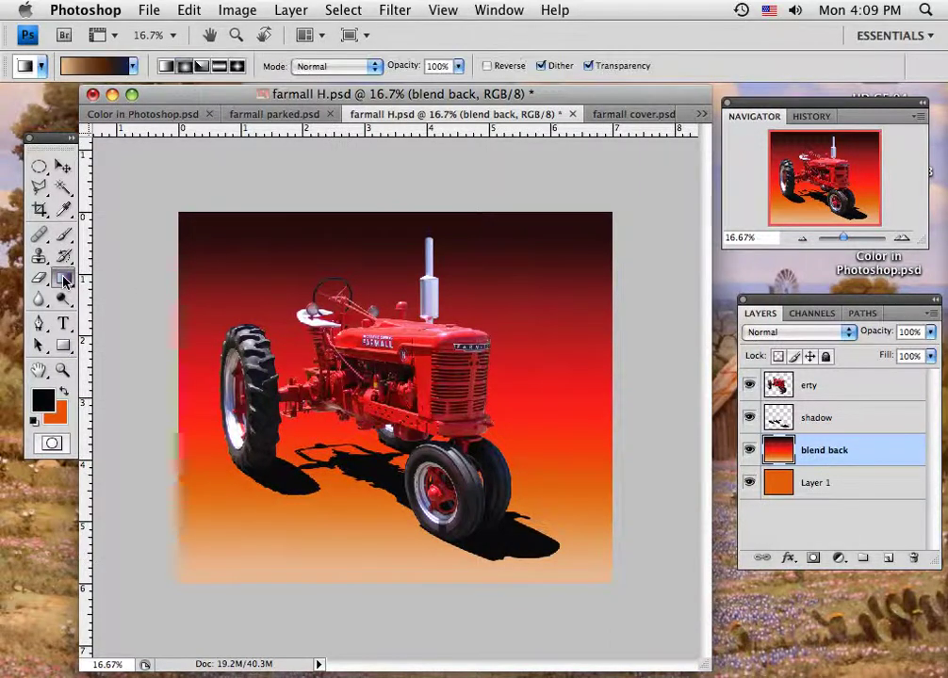
click(99, 67)
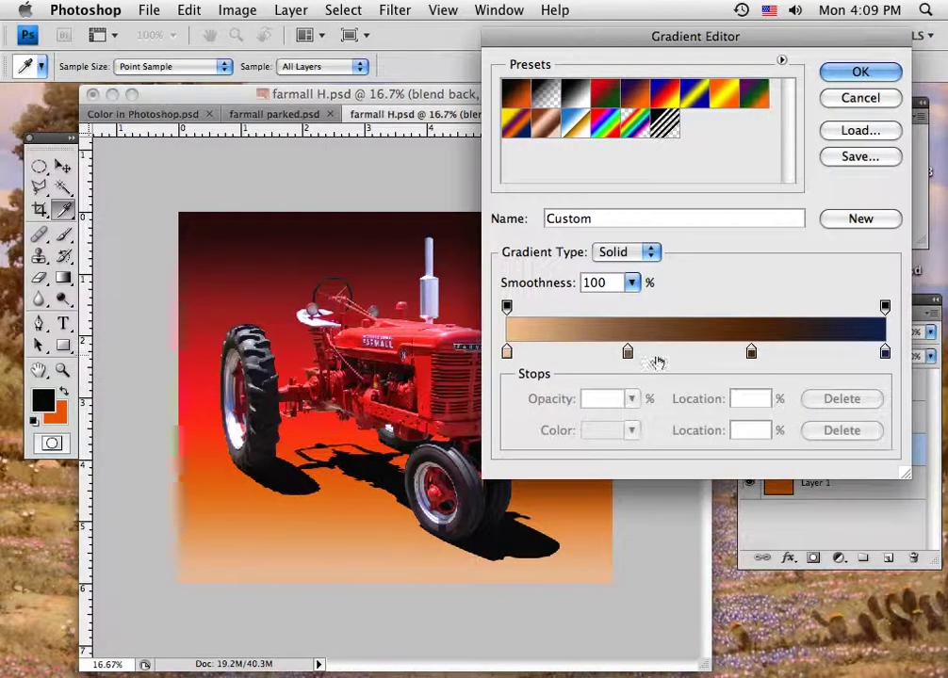
click(838, 98)
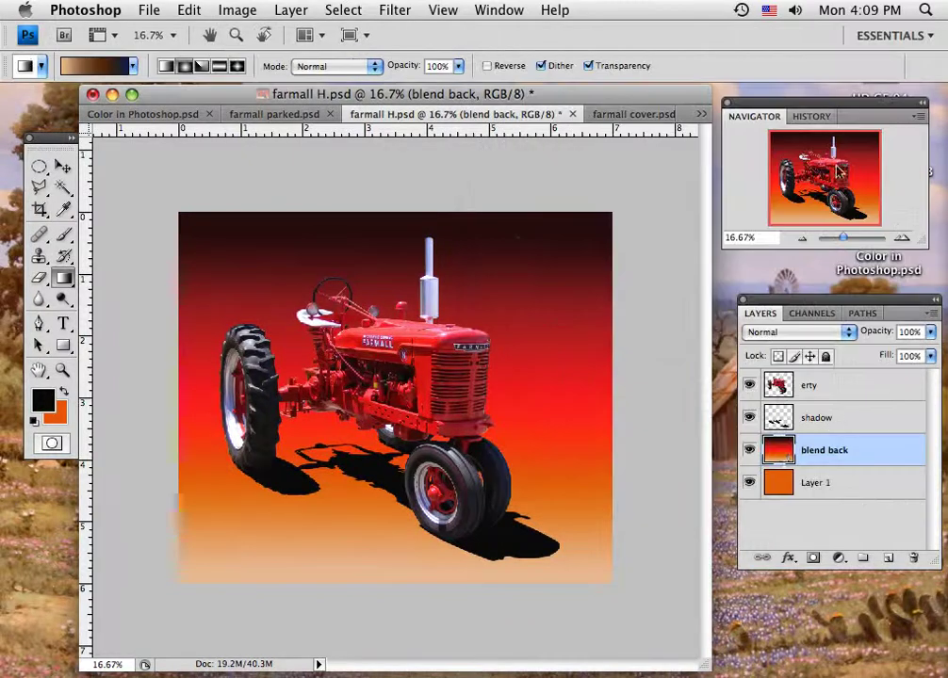
double_click(782, 456)
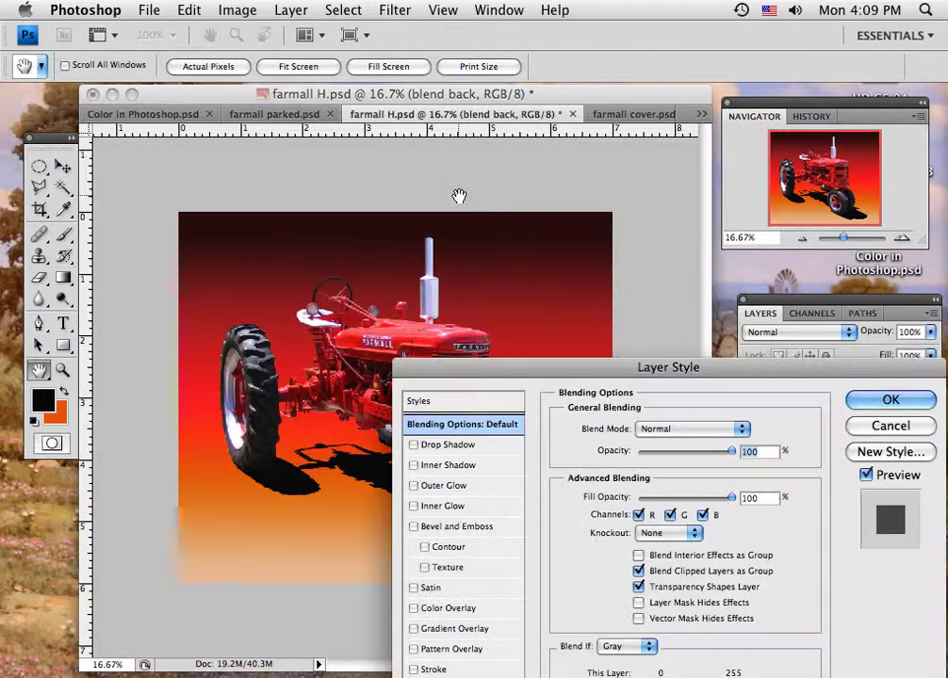
click(888, 425)
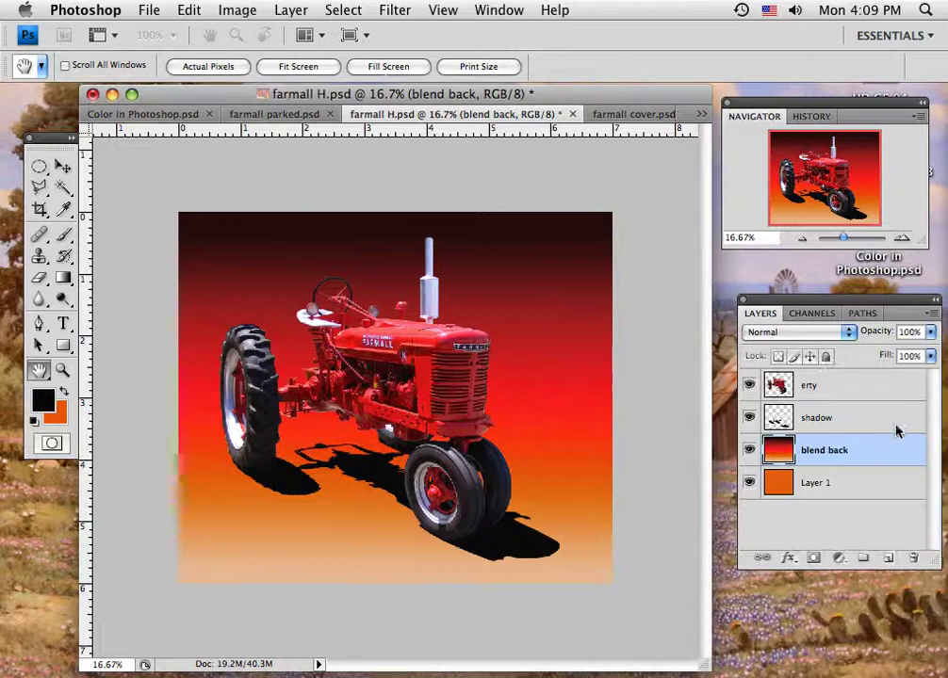
Add a new layer above blend back and hide the blend back layer and Layer 1.
click(889, 558)
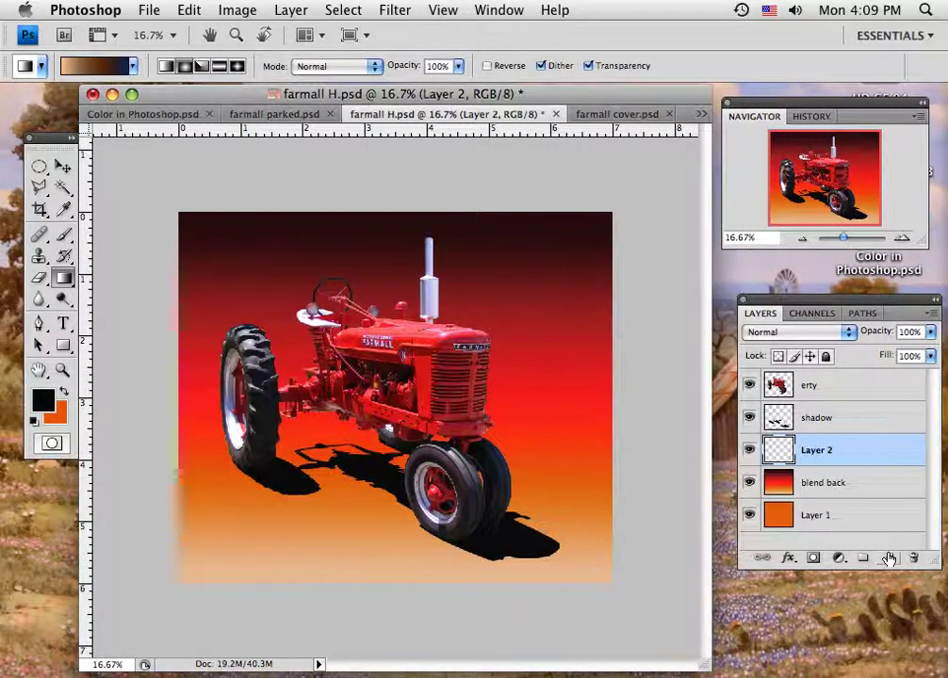
click(749, 483)
click(749, 516)
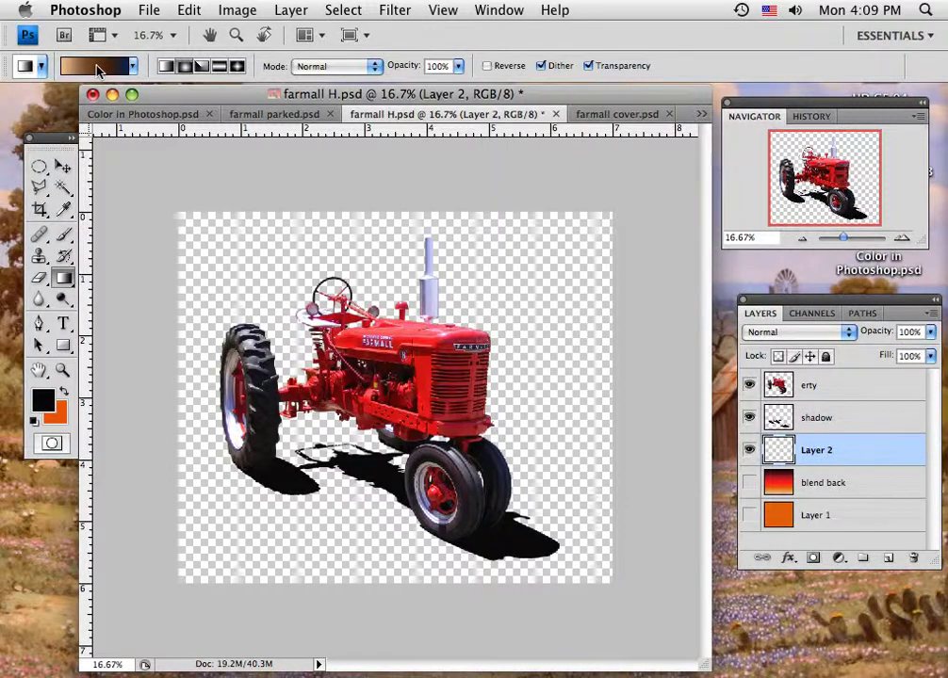
Edit the custom gradient and change its colour stop at 32% to bright orange.
click(97, 66)
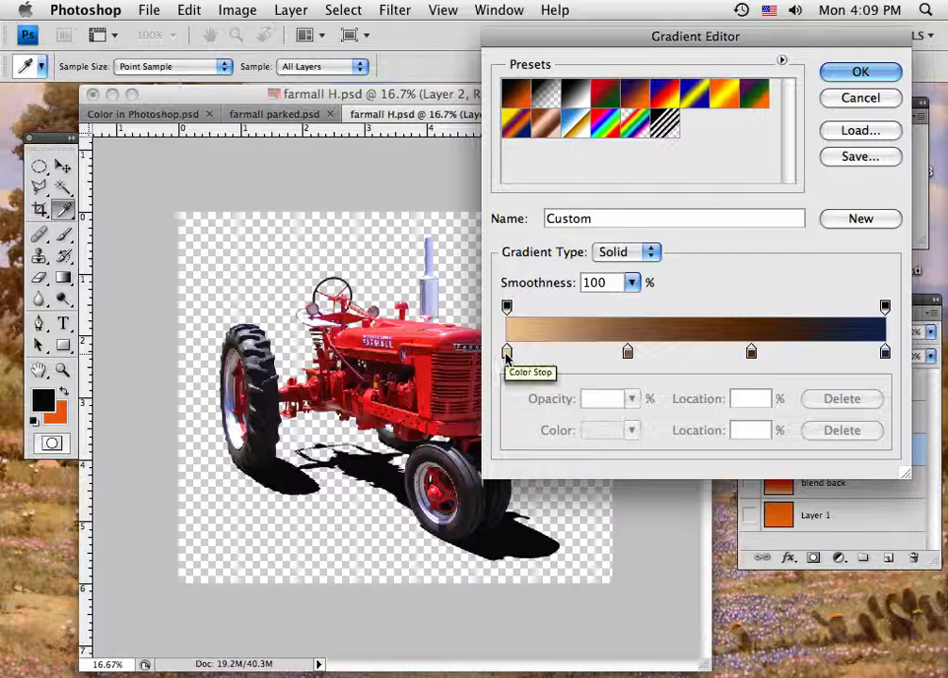
click(506, 354)
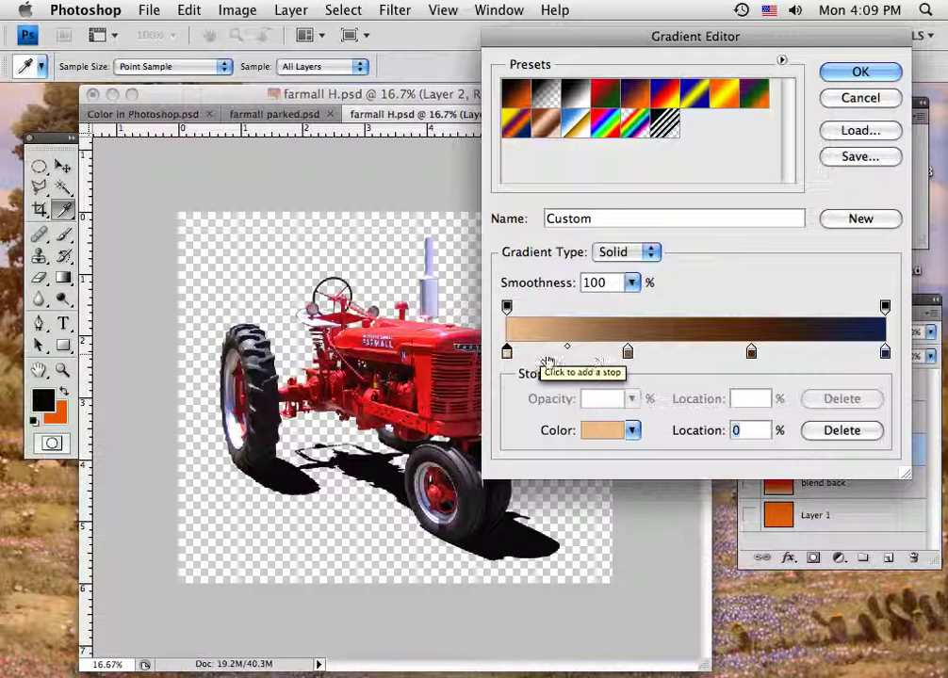
click(627, 353)
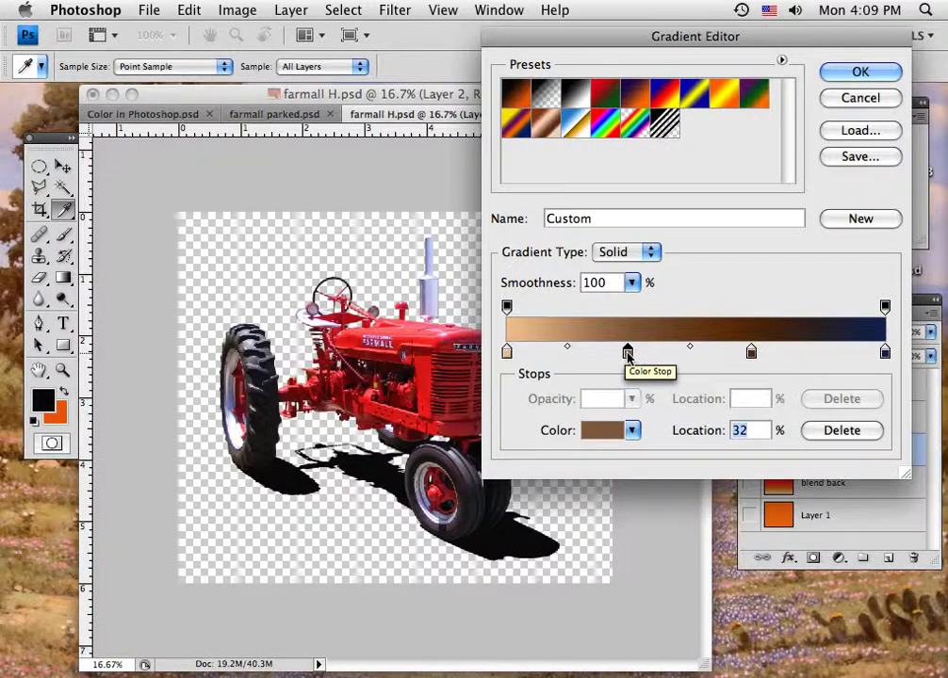
double_click(627, 353)
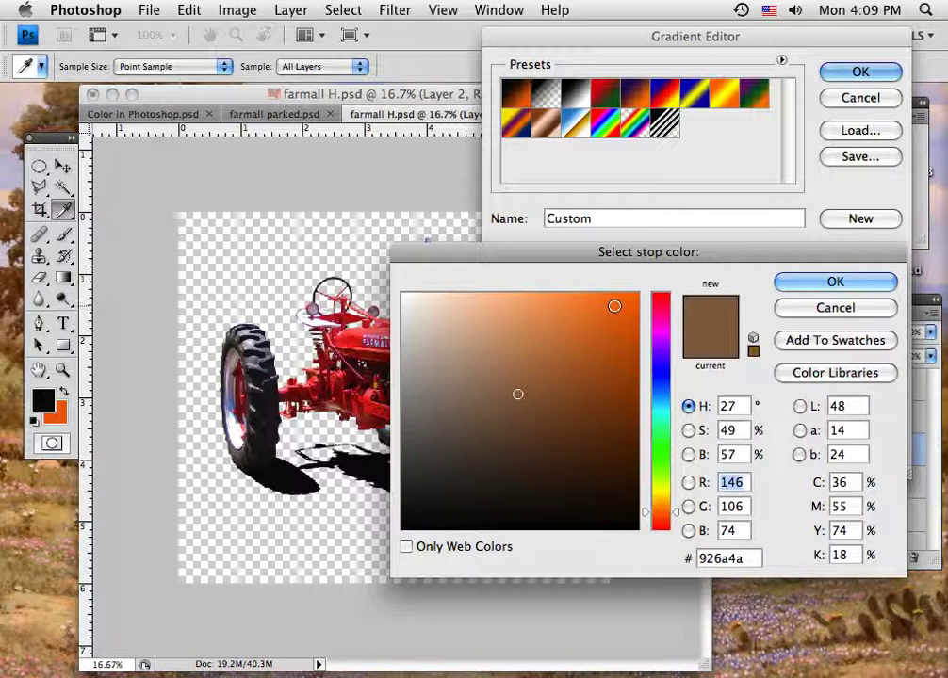
text(243)
click(780, 282)
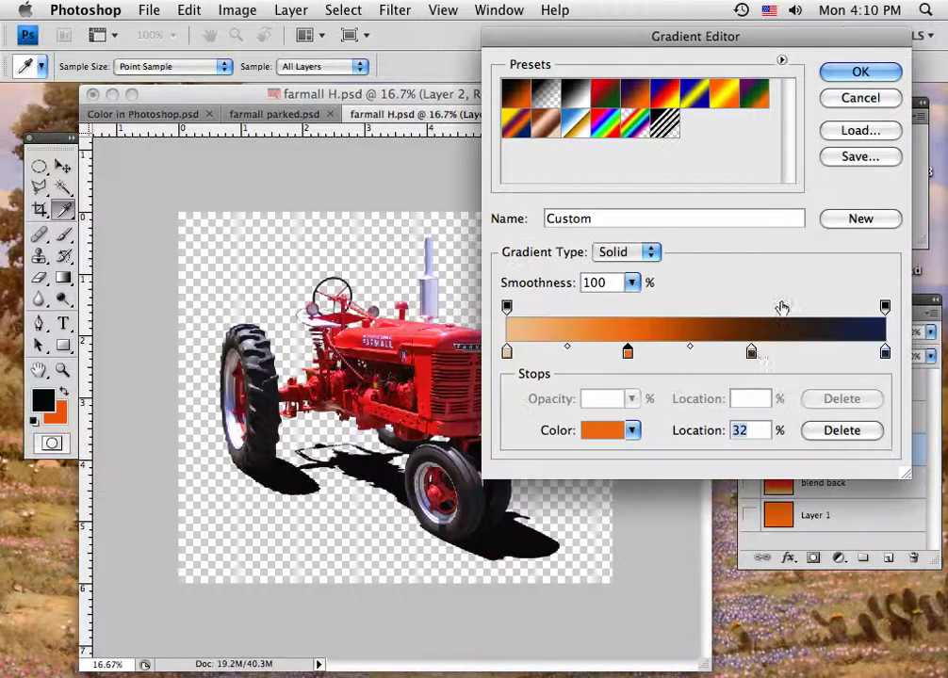
Set the gradient's 65% stop to a red and its 100% stop to a dark maroon sampled from the tractor, and accept the gradient.
click(751, 352)
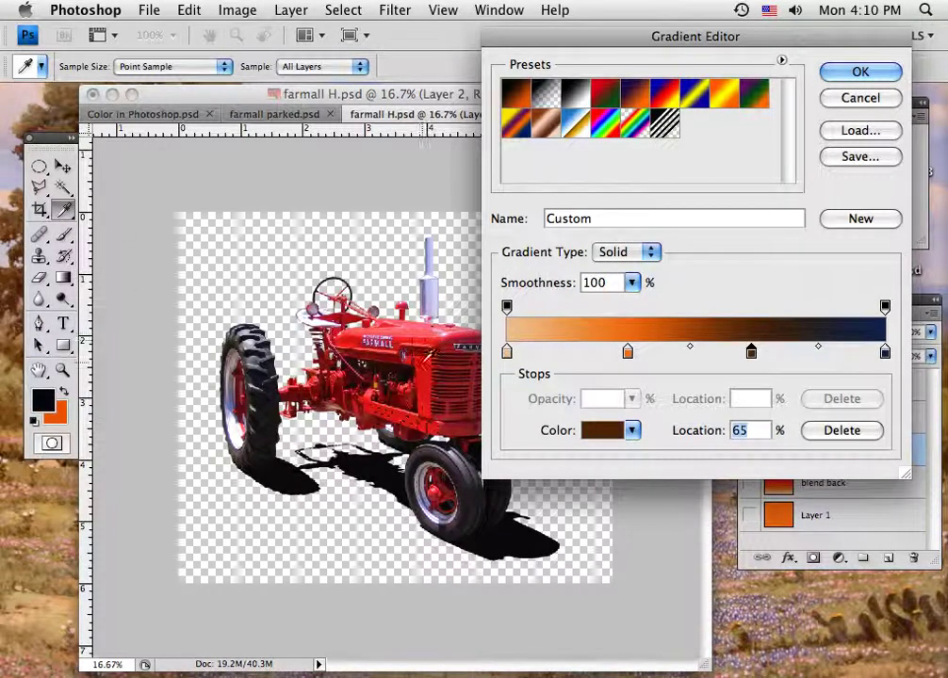
click(427, 357)
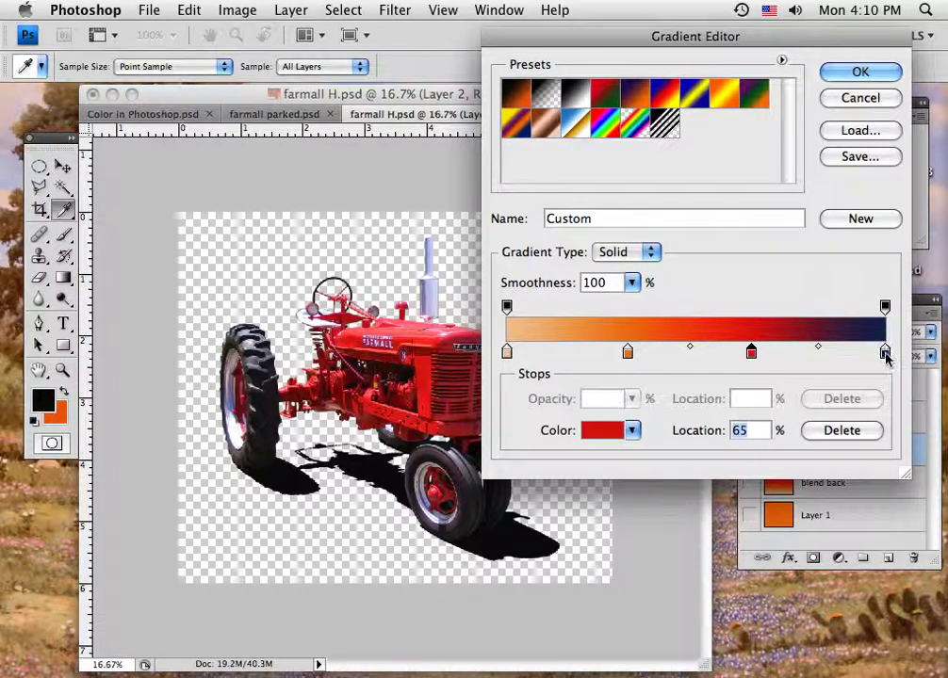
click(884, 354)
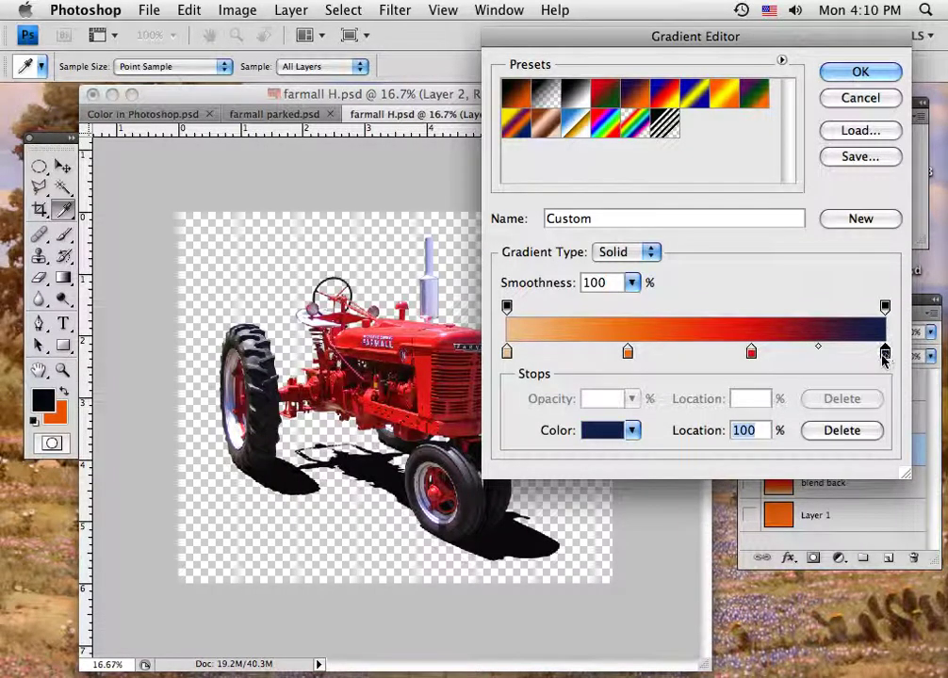
click(400, 359)
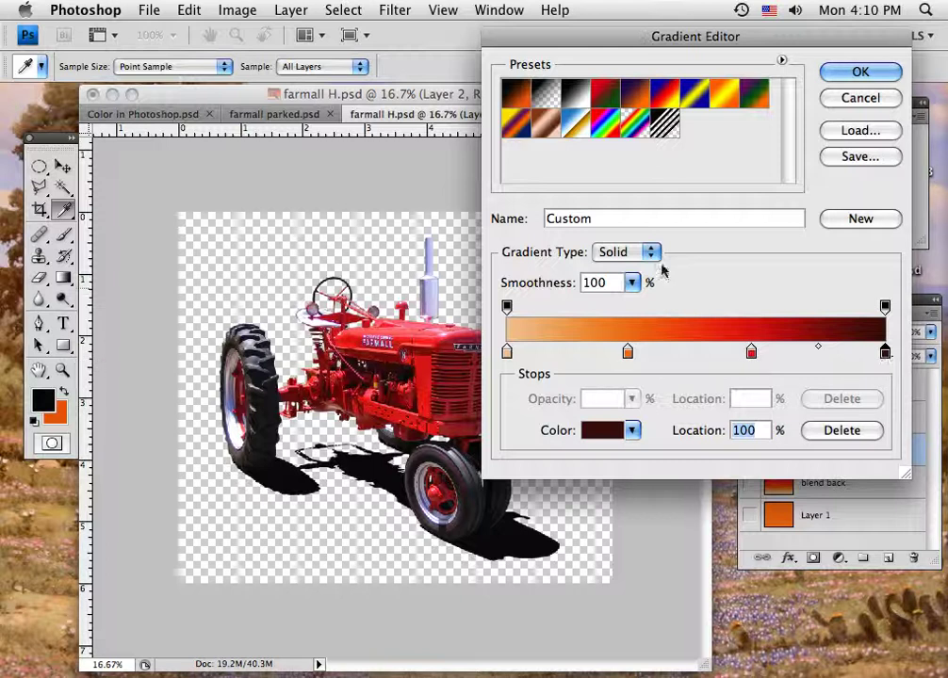
click(834, 75)
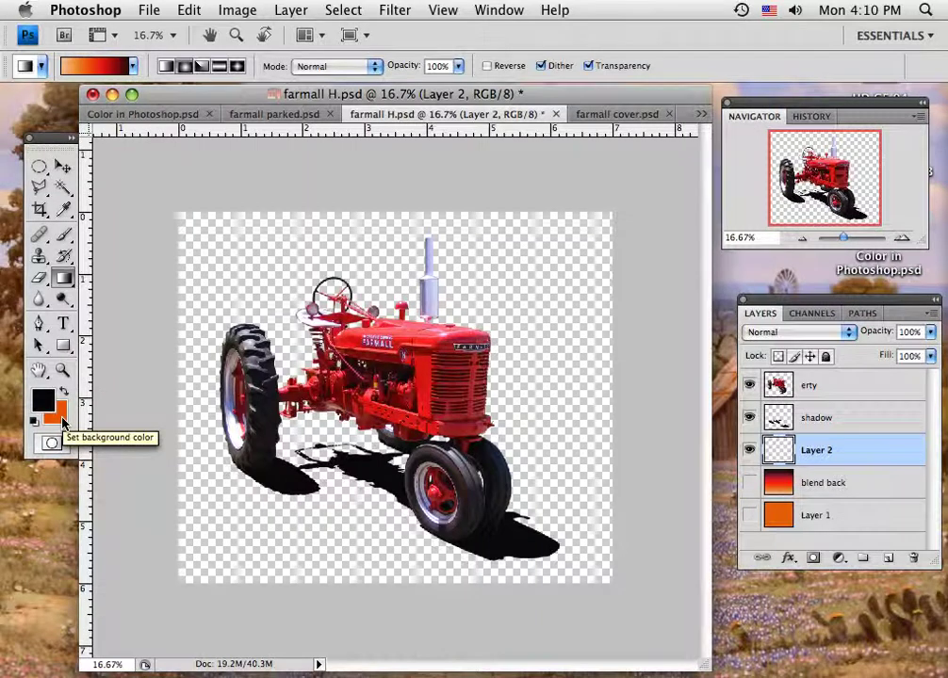
Fill Layer 2 with the orange background colour and draw a linear gradient over it from the bottom edge up towards the top.
key(super+BackSpace)
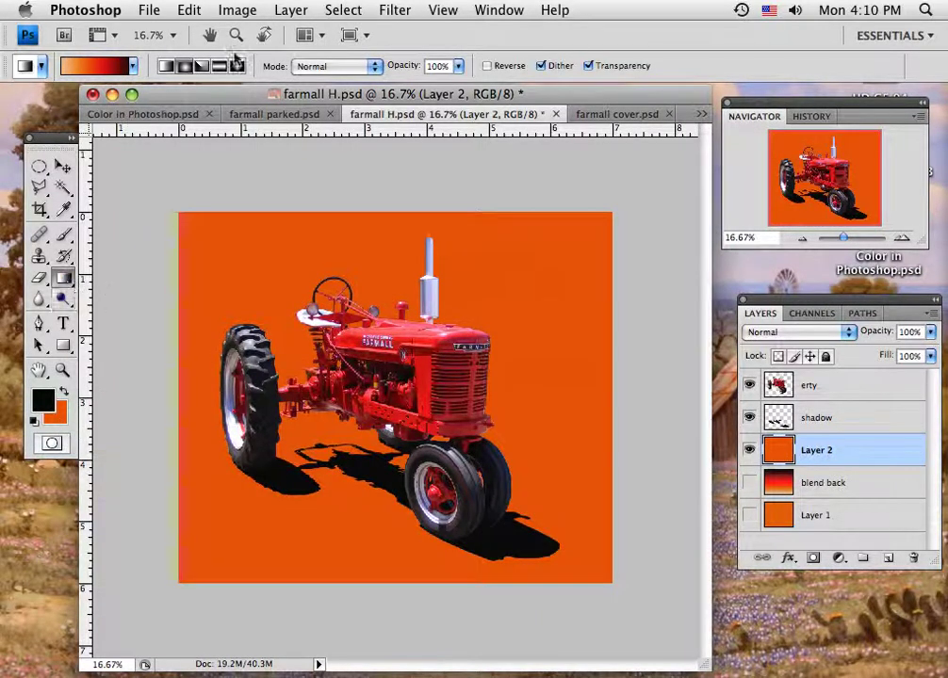
click(168, 66)
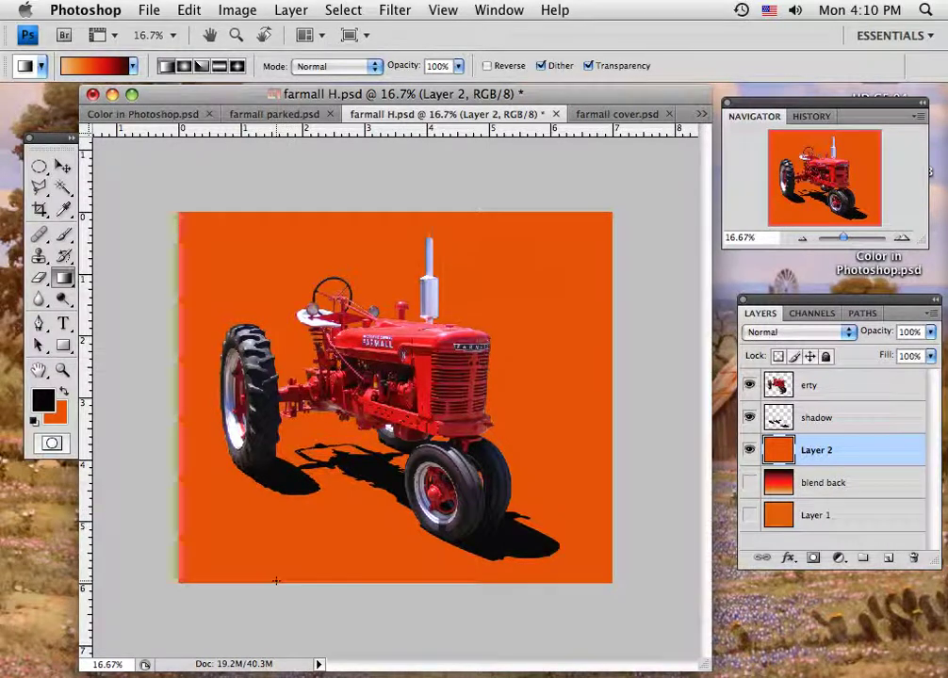
drag(276, 581, 277, 288)
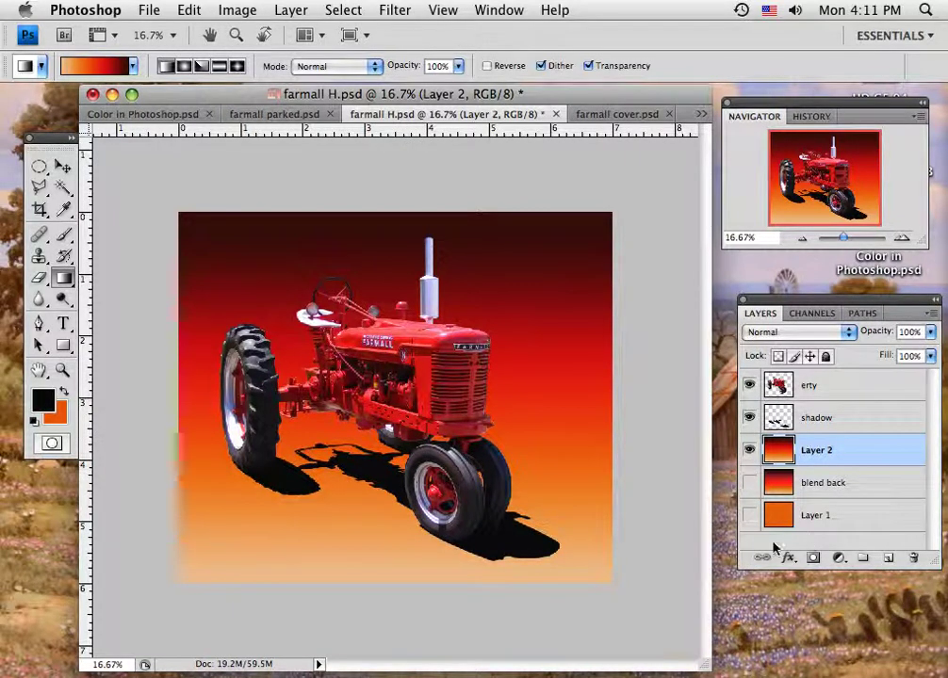
Show the blend back layer, hide Layer 2, and draw a radial gradient on blend back from the steering wheel to the front wheel's shadow.
click(820, 489)
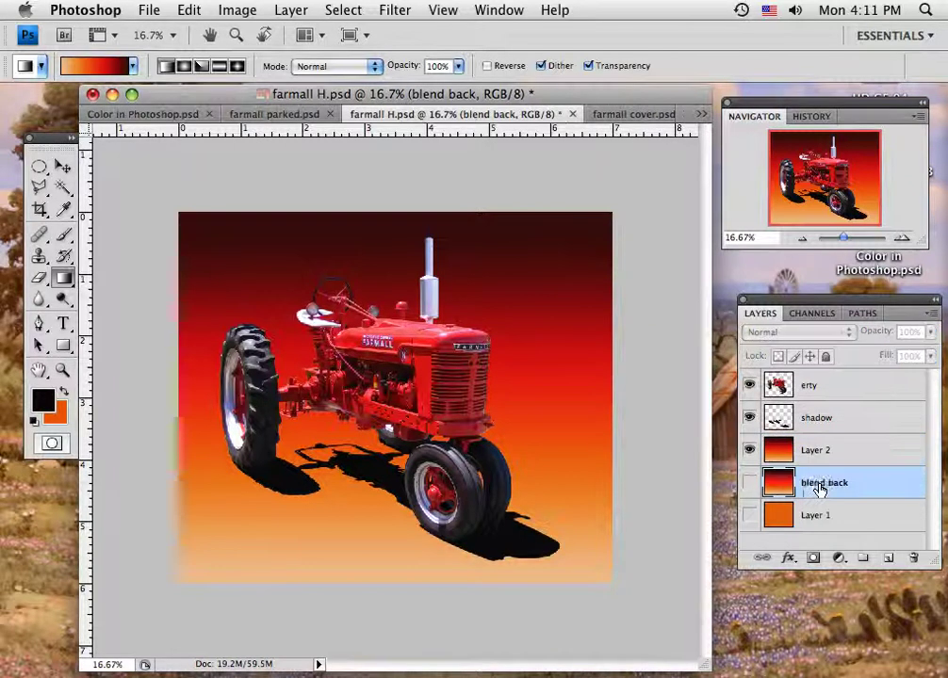
click(749, 483)
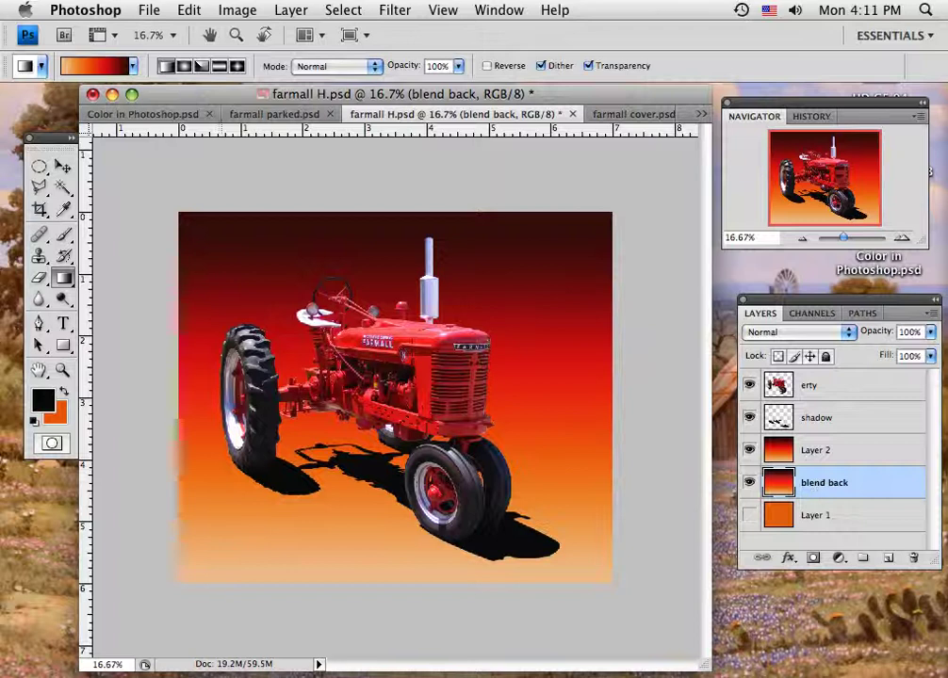
click(183, 70)
click(749, 451)
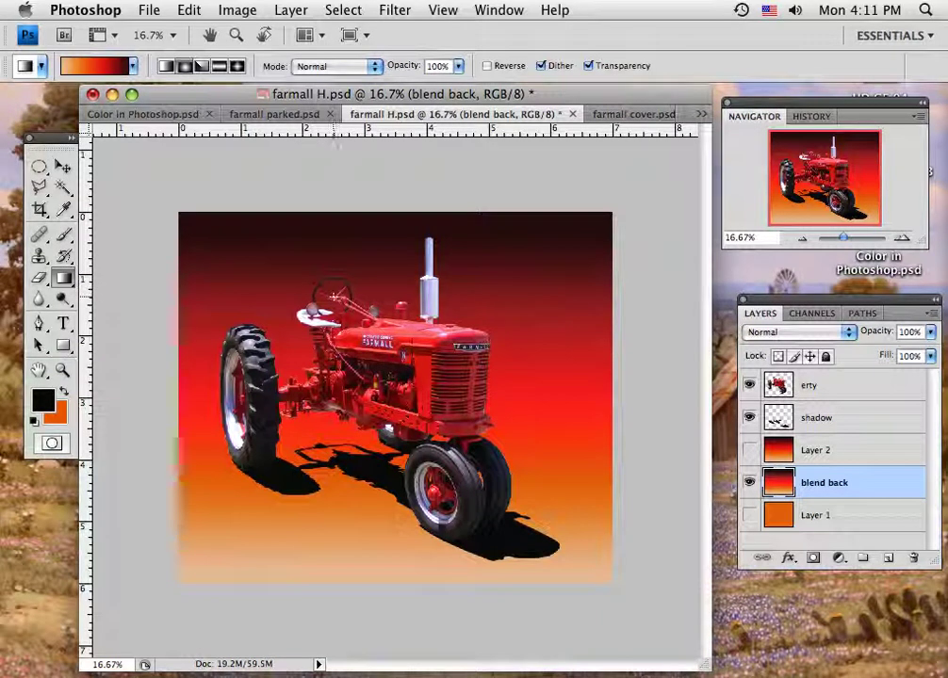
drag(334, 298, 499, 525)
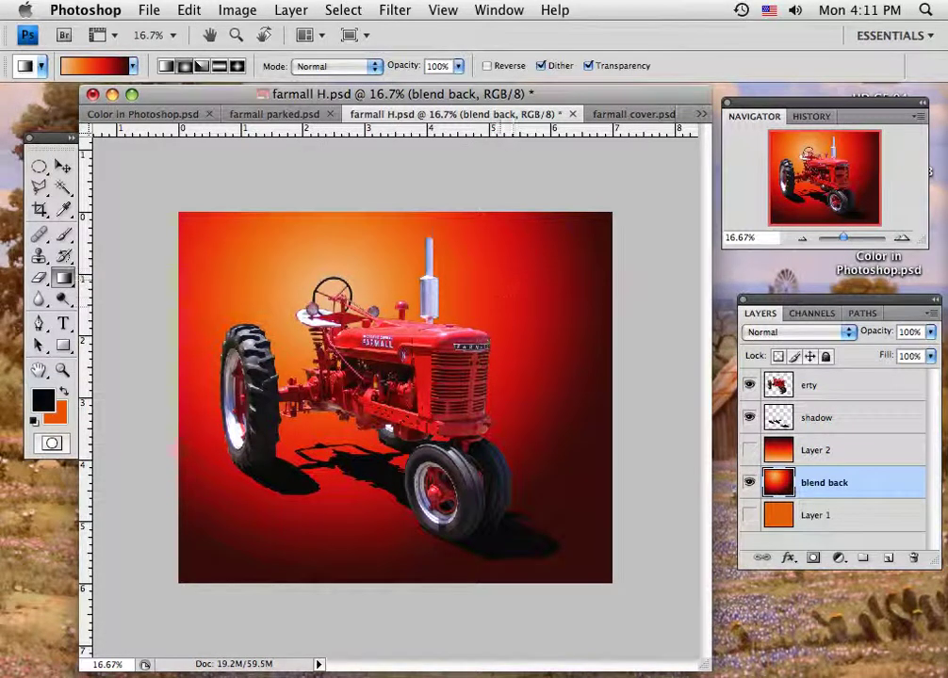
Redraw blend back's radial gradient, finally from the backdrop above the rear wheel down to the ground shadow beneath the tractor.
drag(500, 307, 277, 530)
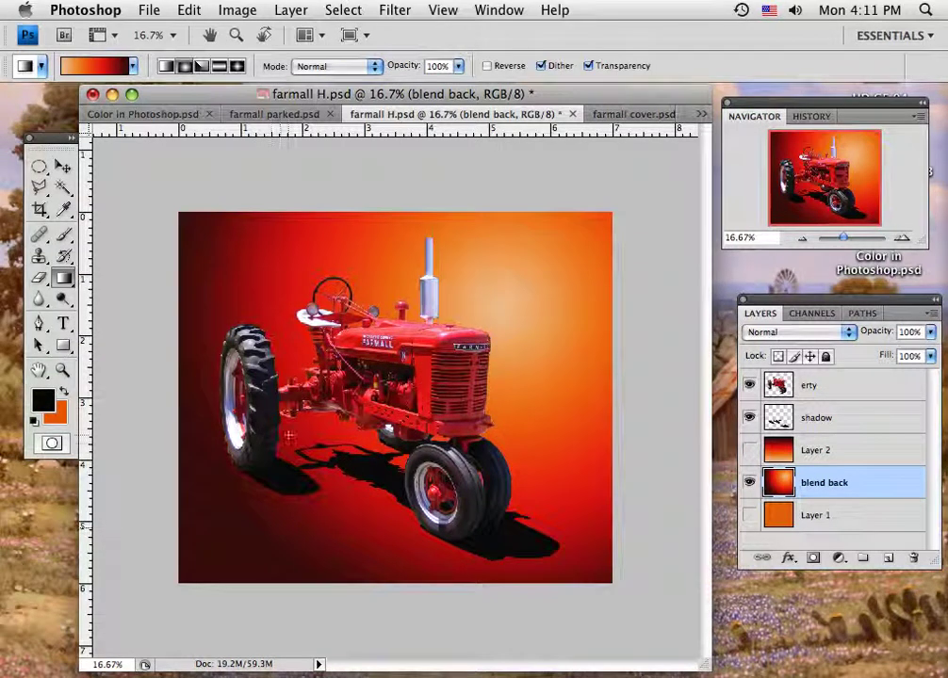
drag(251, 267, 355, 481)
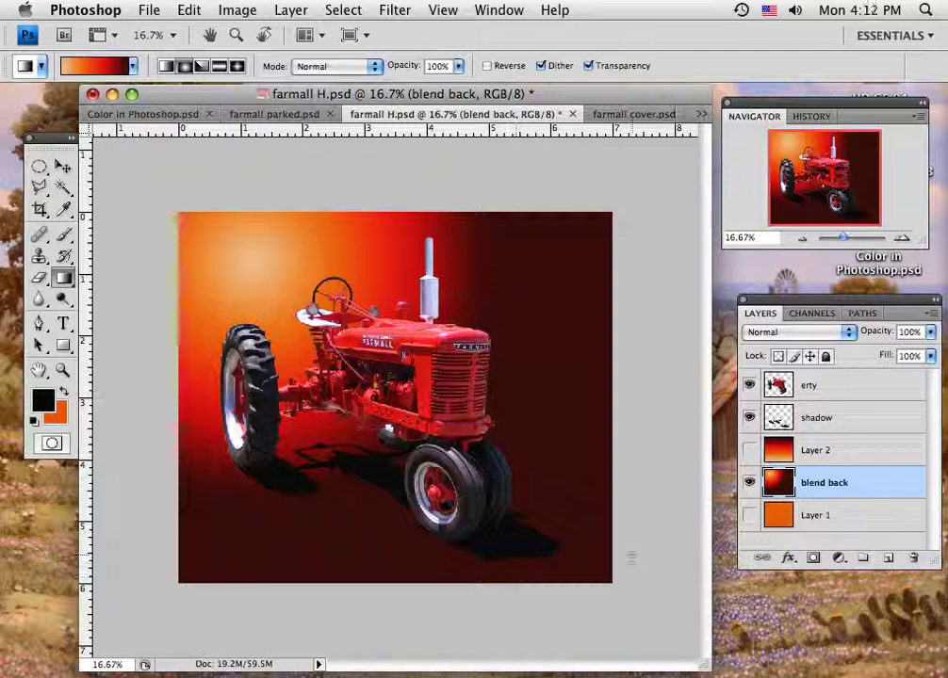
Compare the Layer 2 and blend back backdrops by toggling Layer 2, and leave only the solid orange Layer 1 as the background.
click(749, 451)
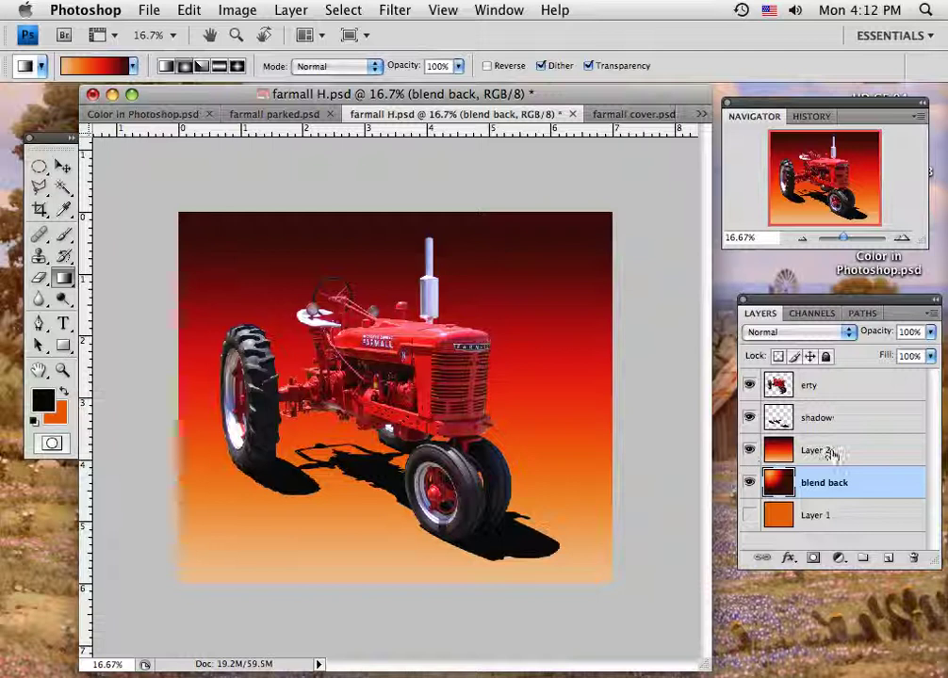
click(749, 451)
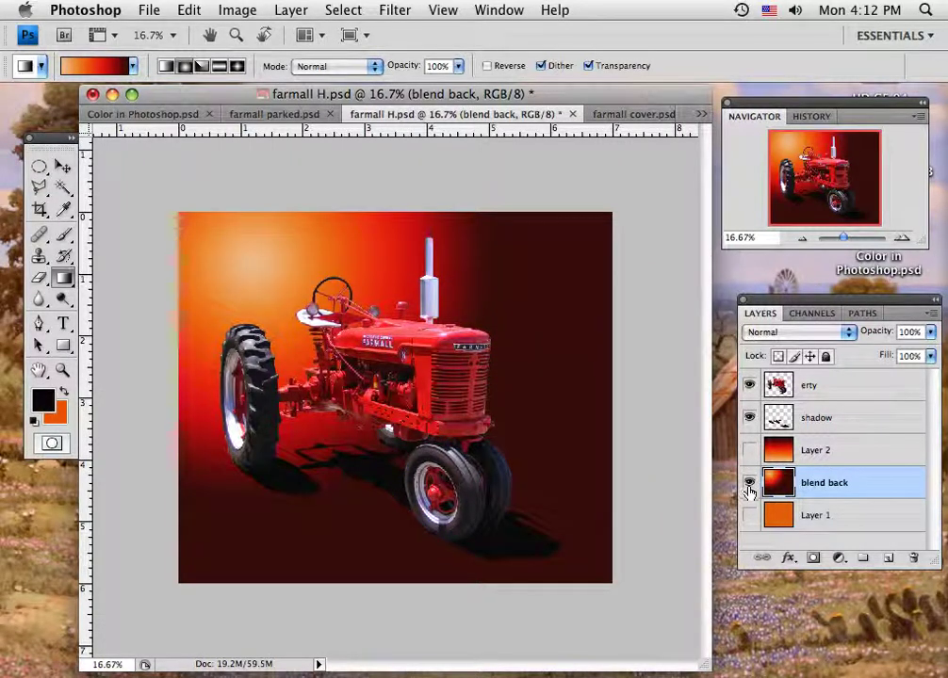
click(749, 483)
click(749, 515)
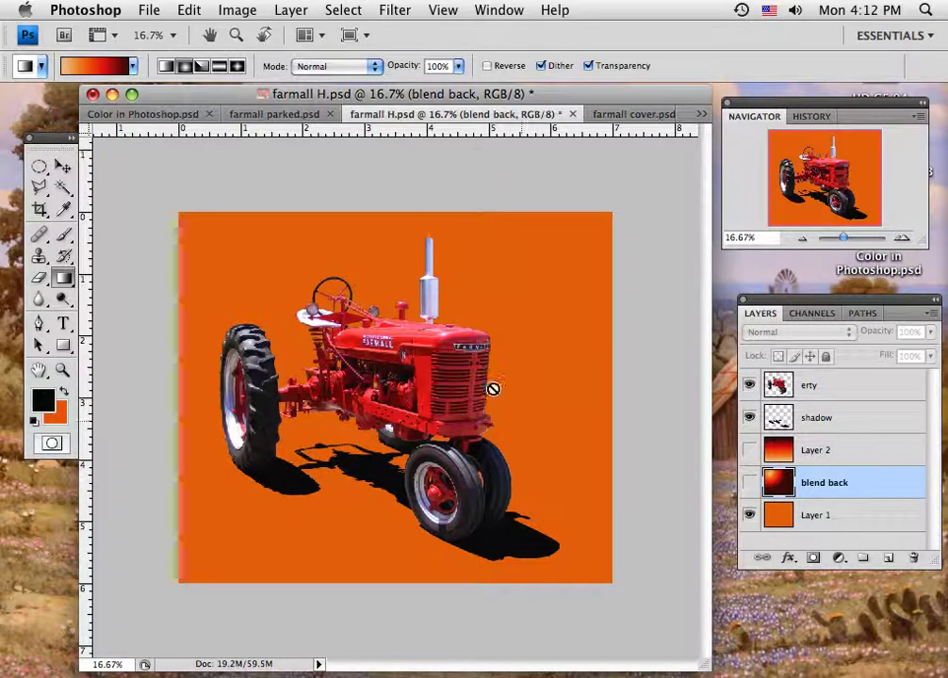
Switch to farmall cover.psd and set the opacity of its shadow layer to 40%.
click(597, 115)
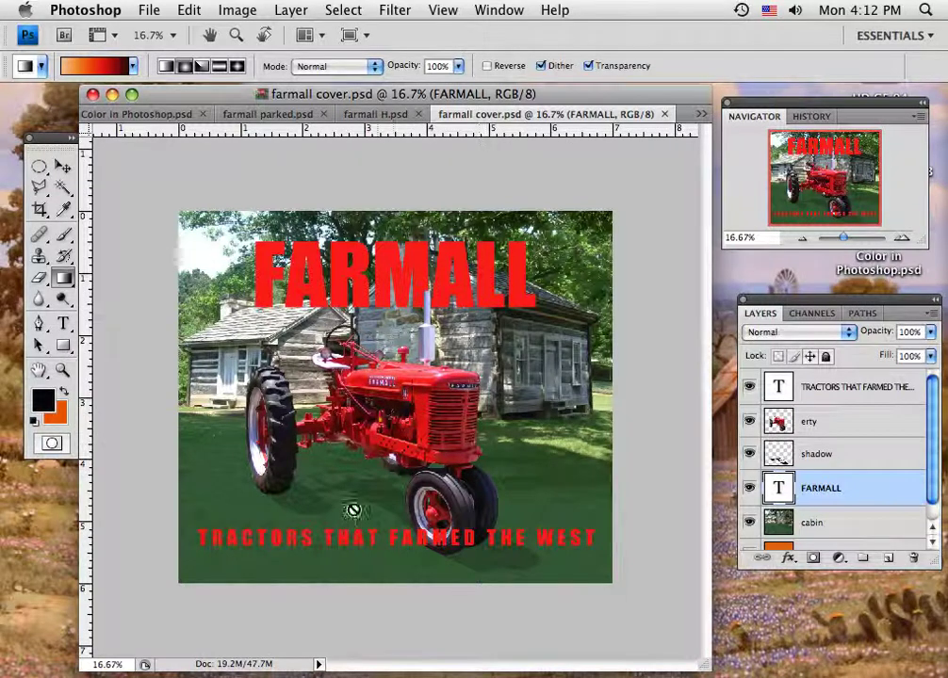
click(62, 166)
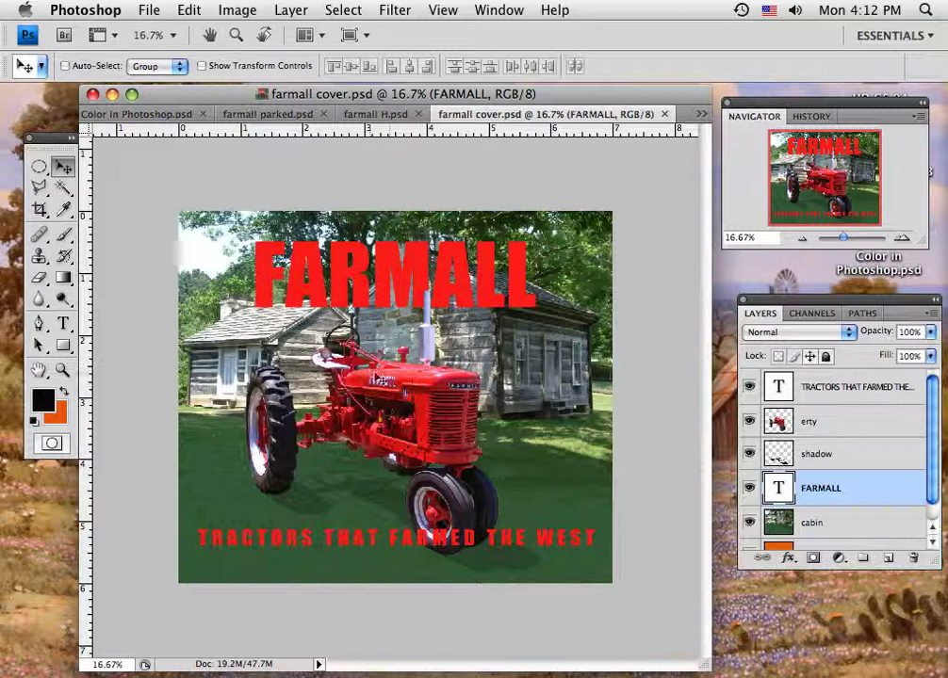
click(751, 456)
click(834, 455)
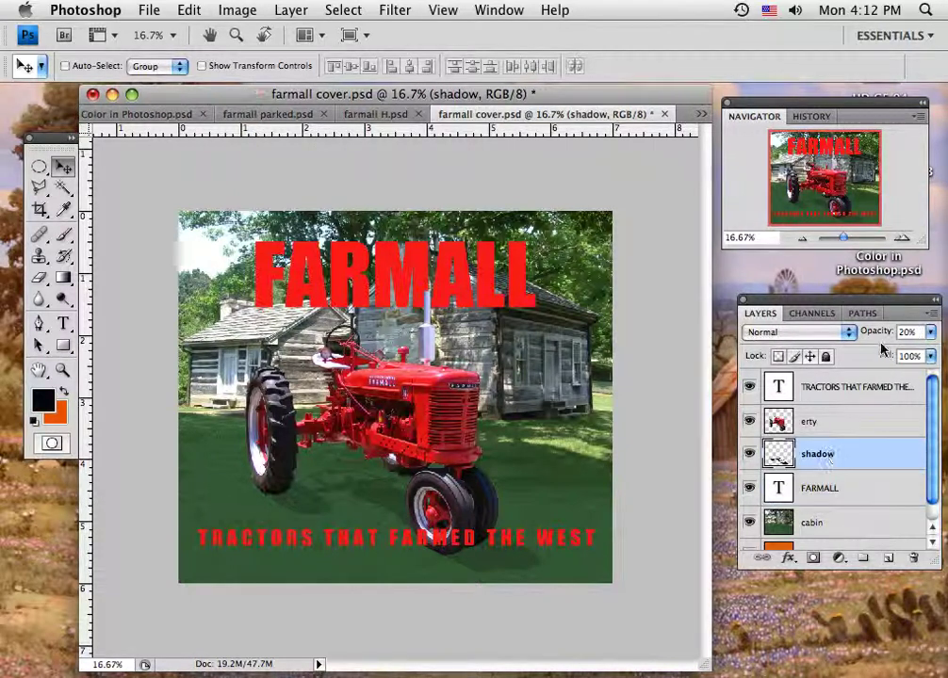
click(931, 332)
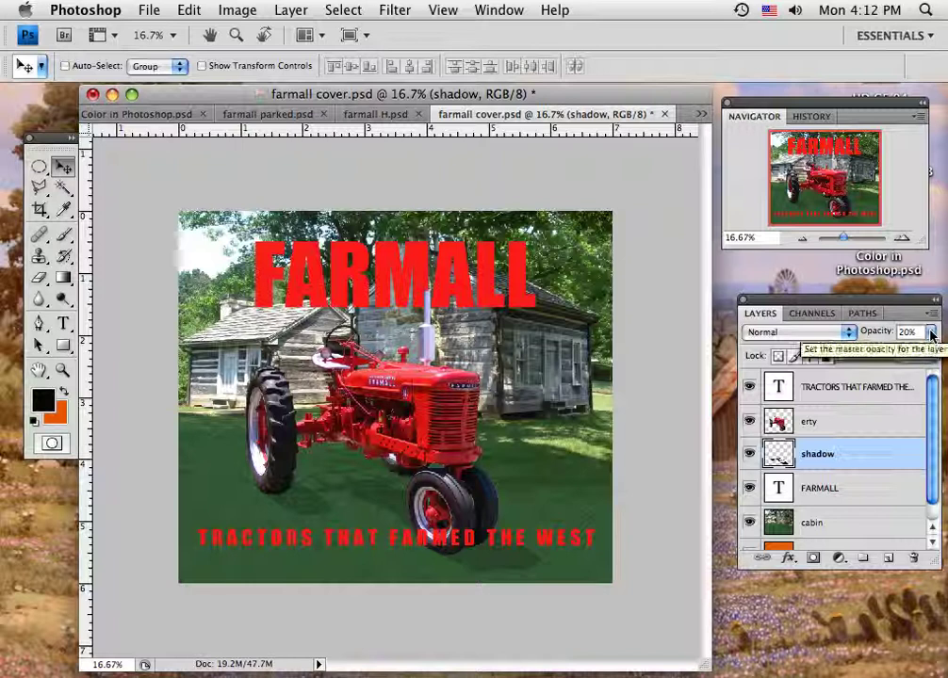
drag(871, 356, 897, 353)
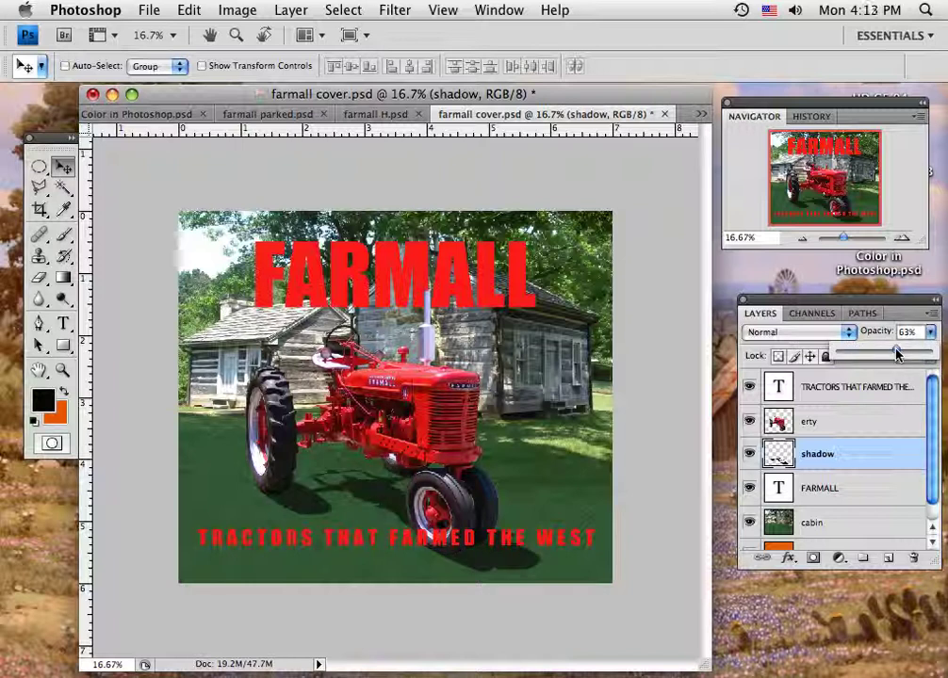
drag(895, 354, 874, 357)
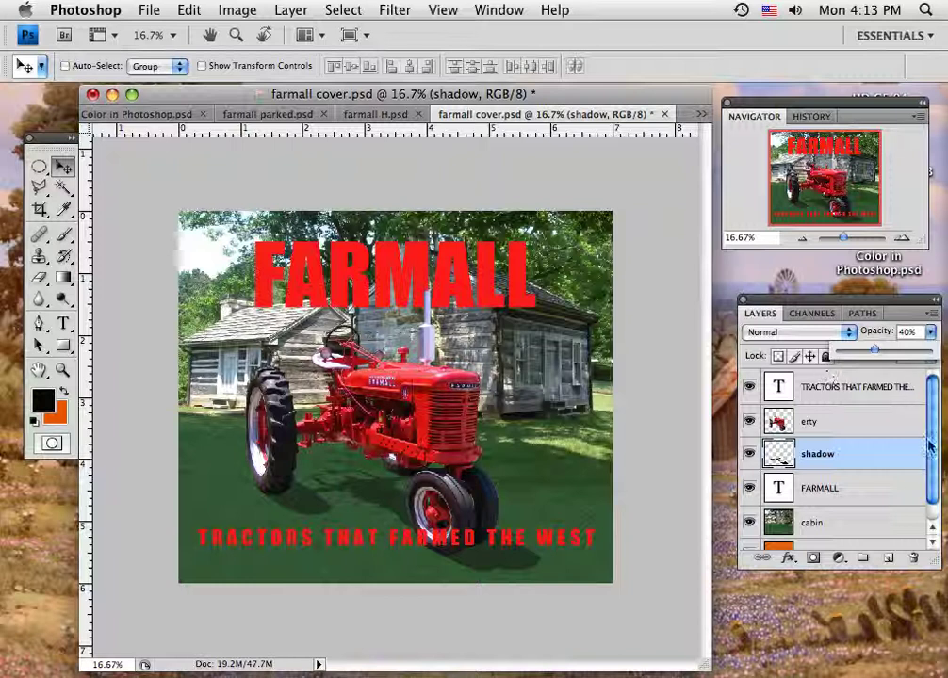
Examine the TRACTORS THAT FARMED THE WEST and FARMALL text layers by toggling each one's visibility and viewing its type settings.
click(832, 396)
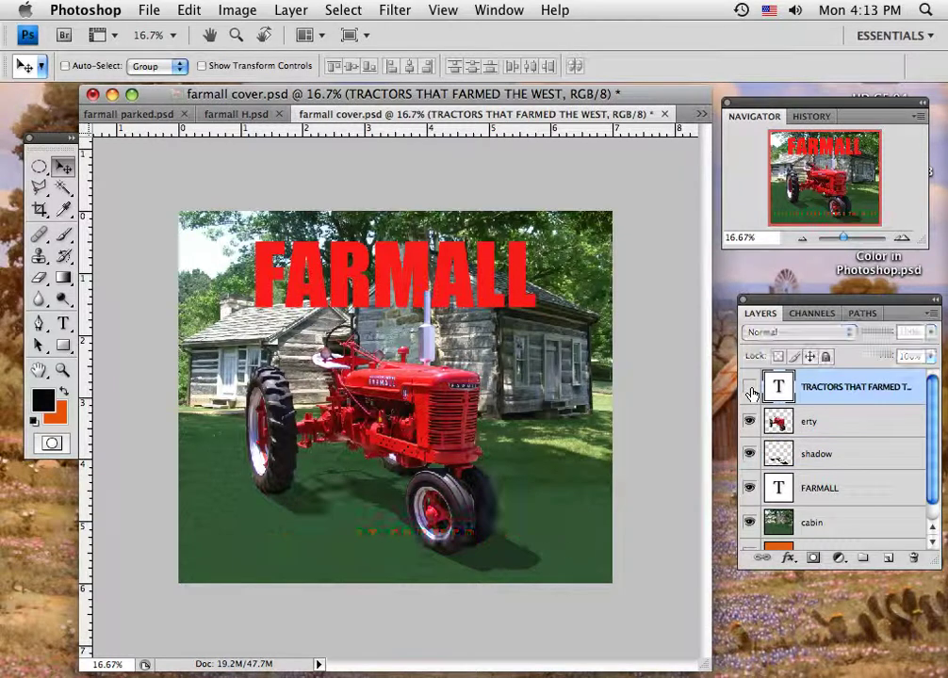
click(749, 389)
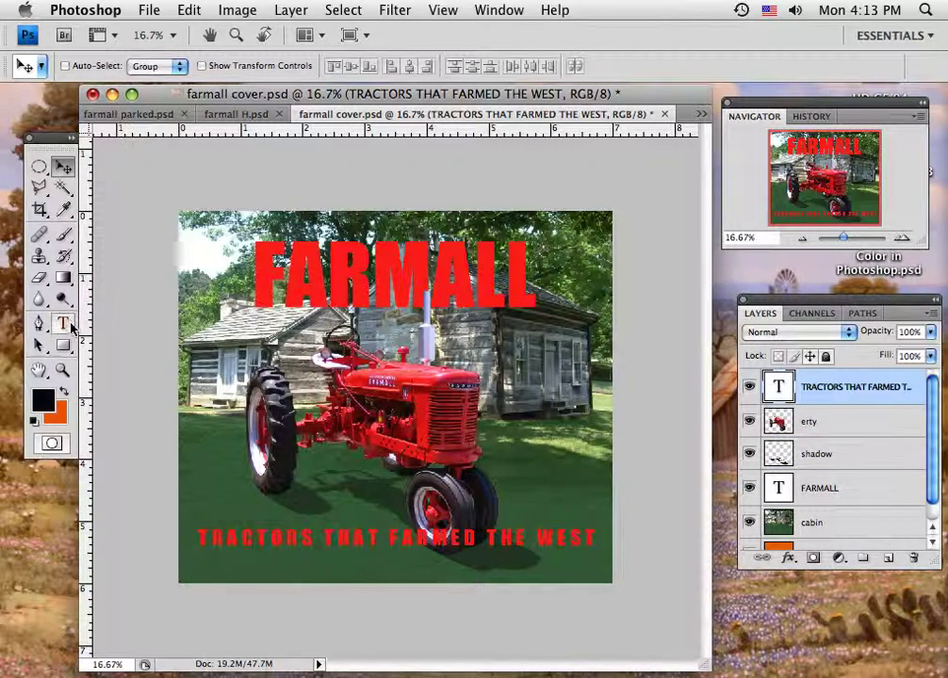
click(68, 325)
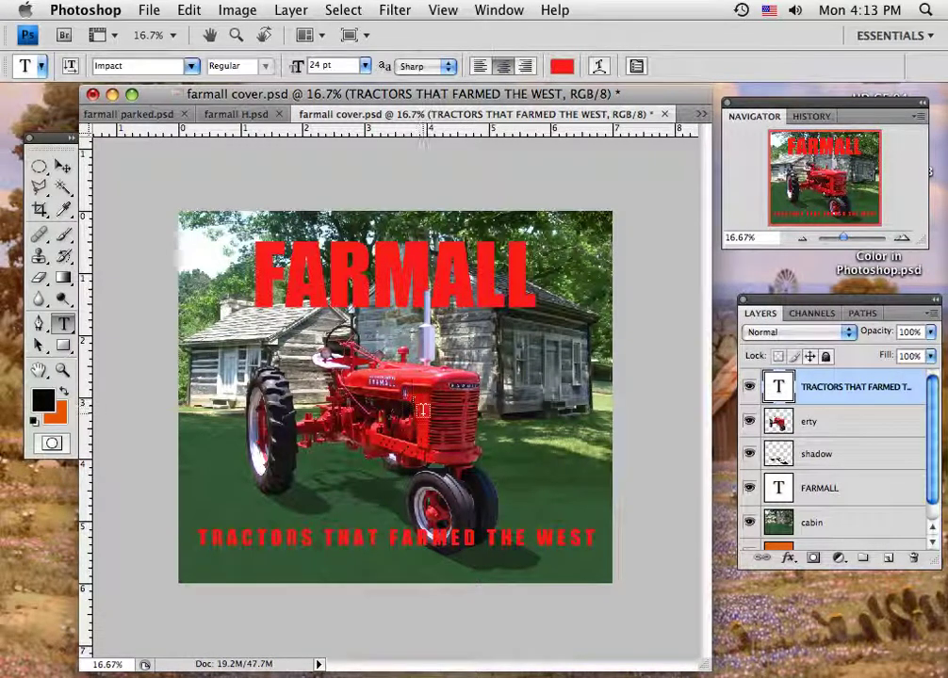
click(814, 494)
click(749, 489)
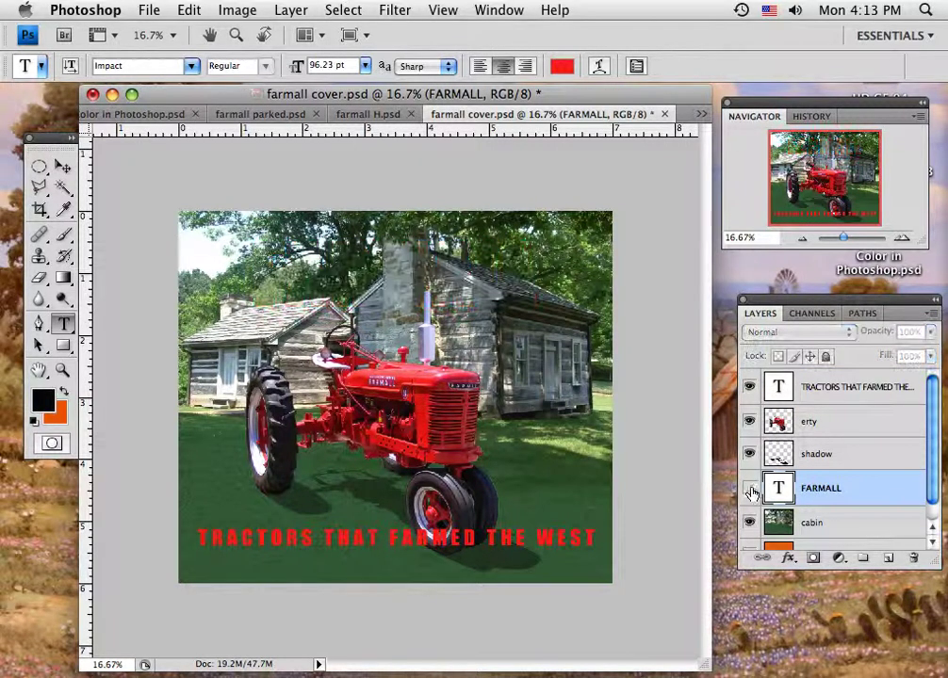
click(749, 489)
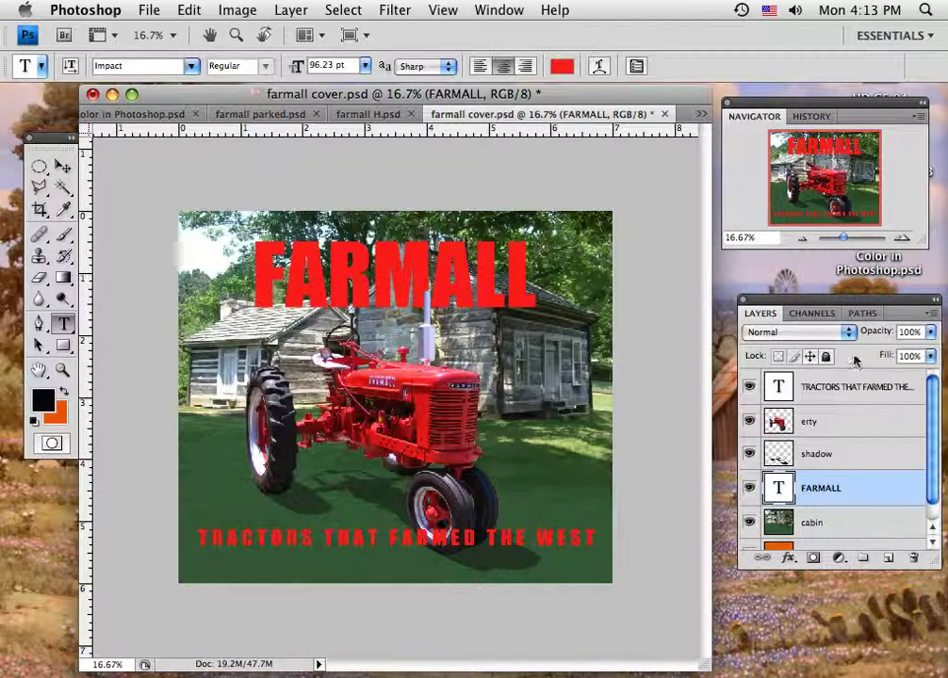
Add a Bevel and Emboss effect to the FARMALL text layer, lit at an angle of 131° and an altitude of 32°.
drag(814, 304, 810, 251)
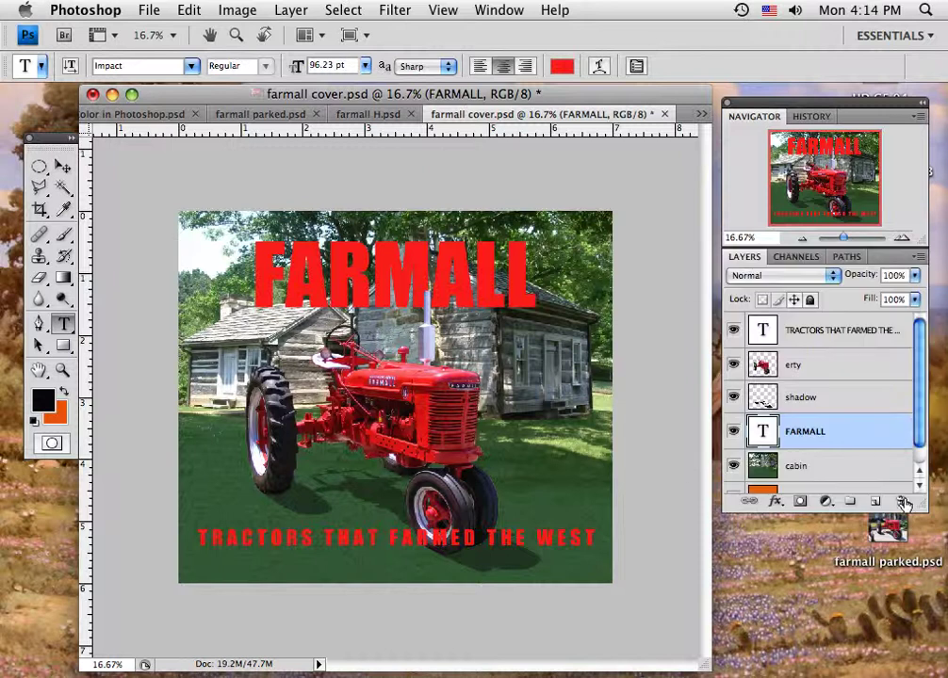
drag(924, 509, 937, 595)
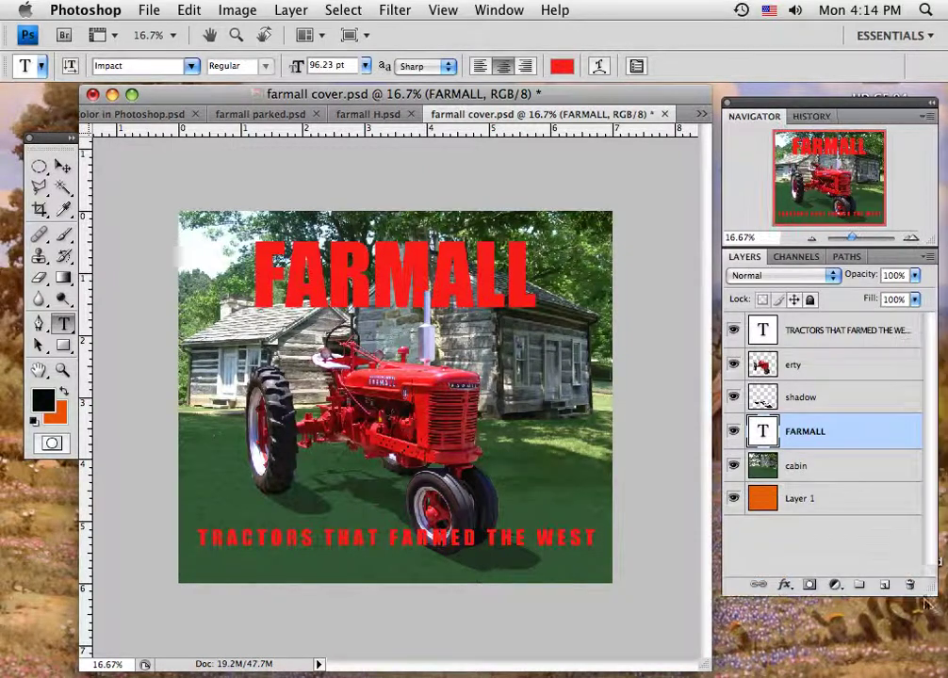
click(785, 586)
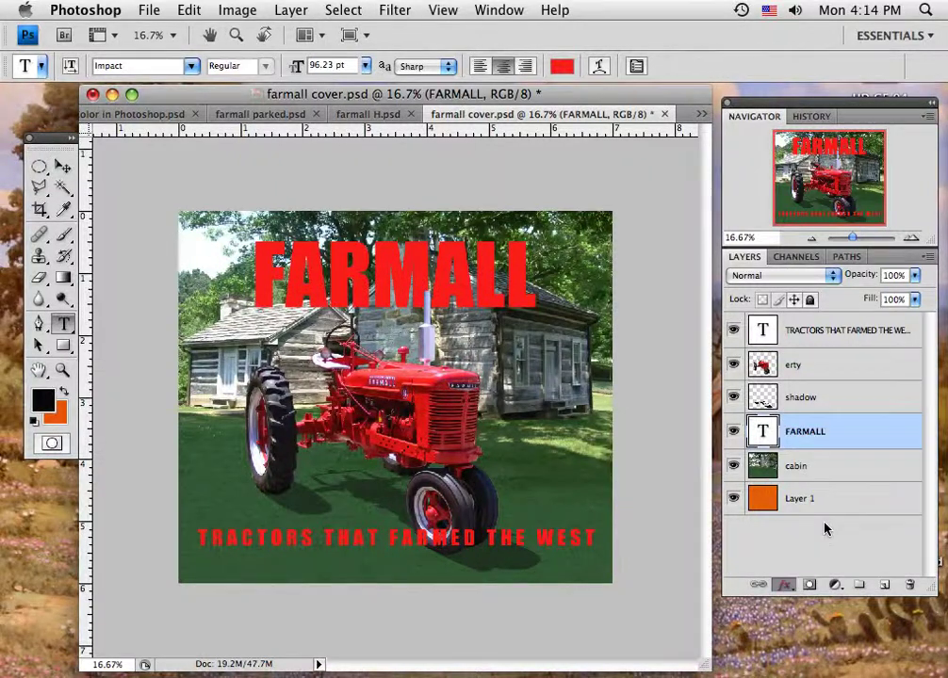
key(Escape)
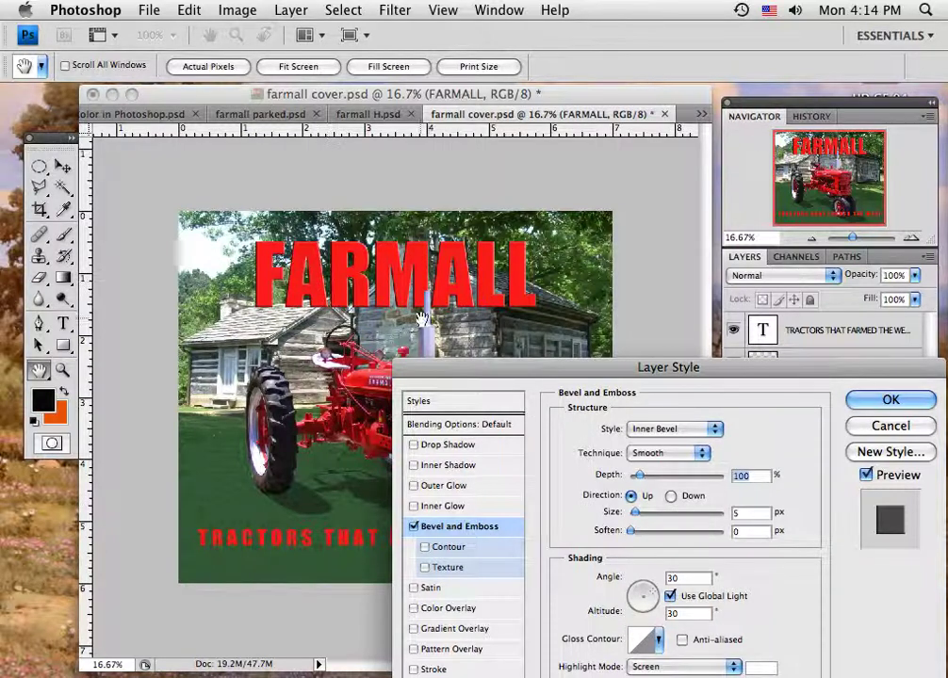
drag(582, 375, 453, 338)
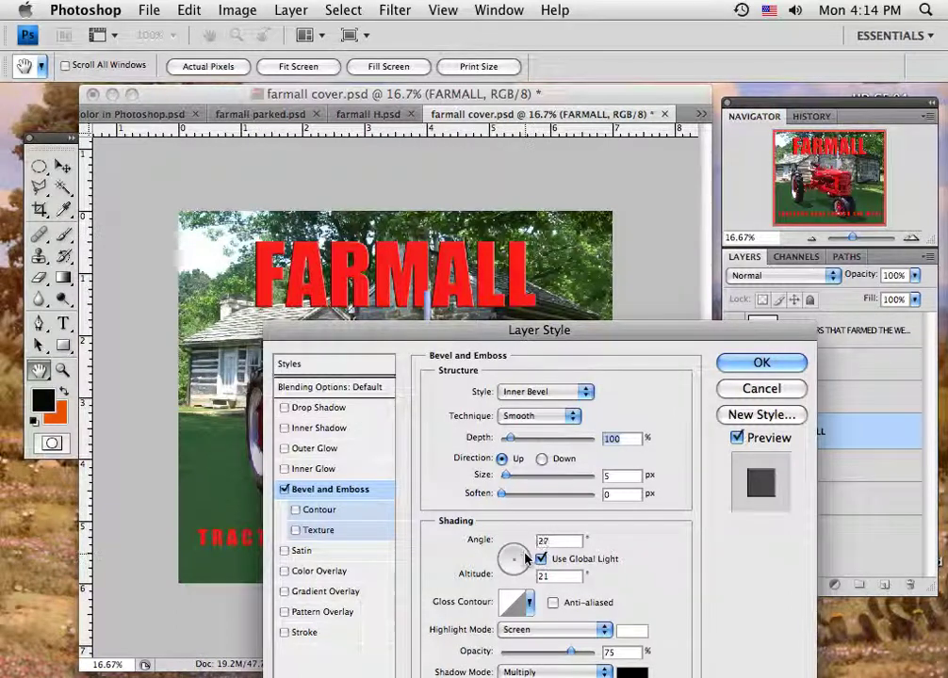
drag(516, 556, 507, 554)
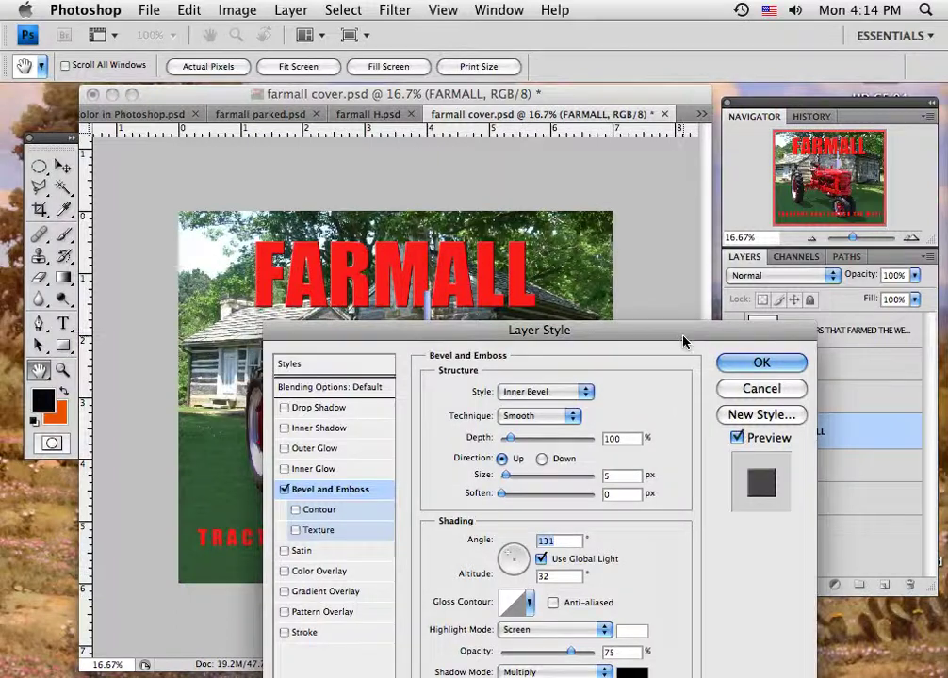
drag(683, 337, 815, 144)
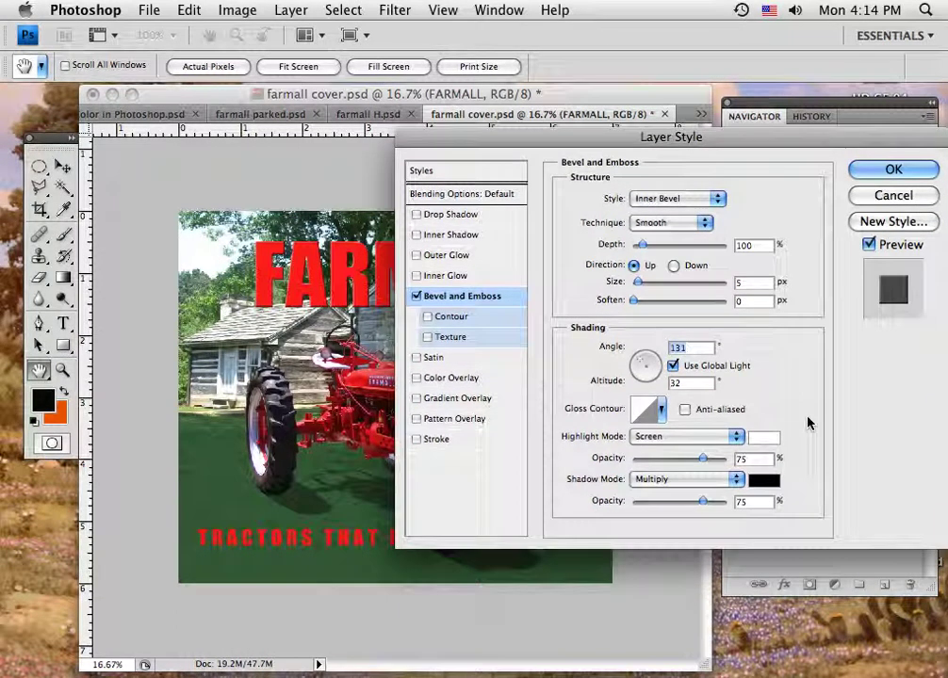
Set the bevel's highlight colour to the light peach f5be9e.
click(762, 439)
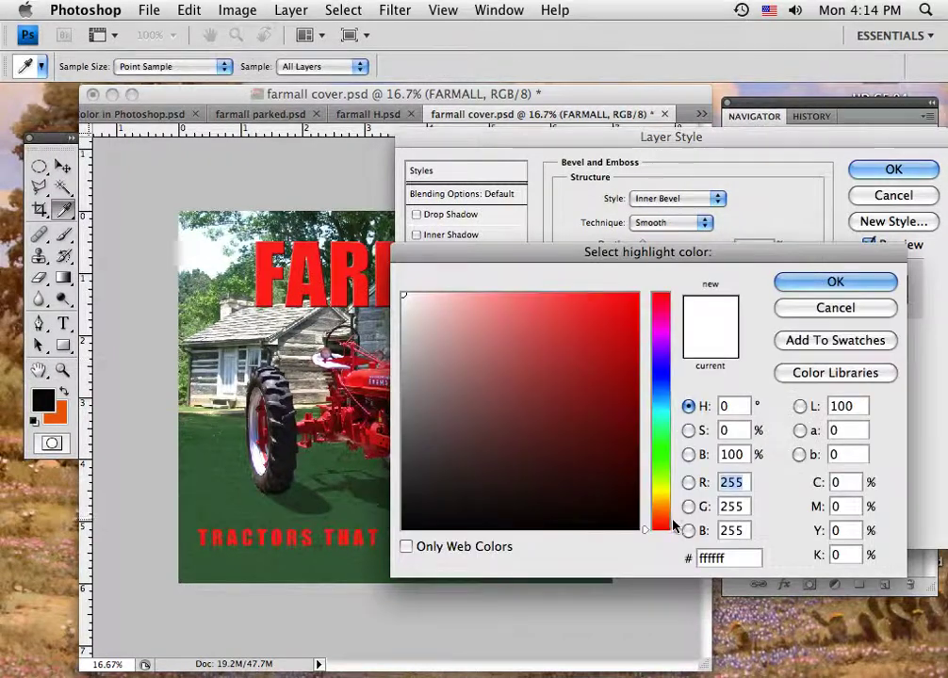
drag(663, 519, 662, 515)
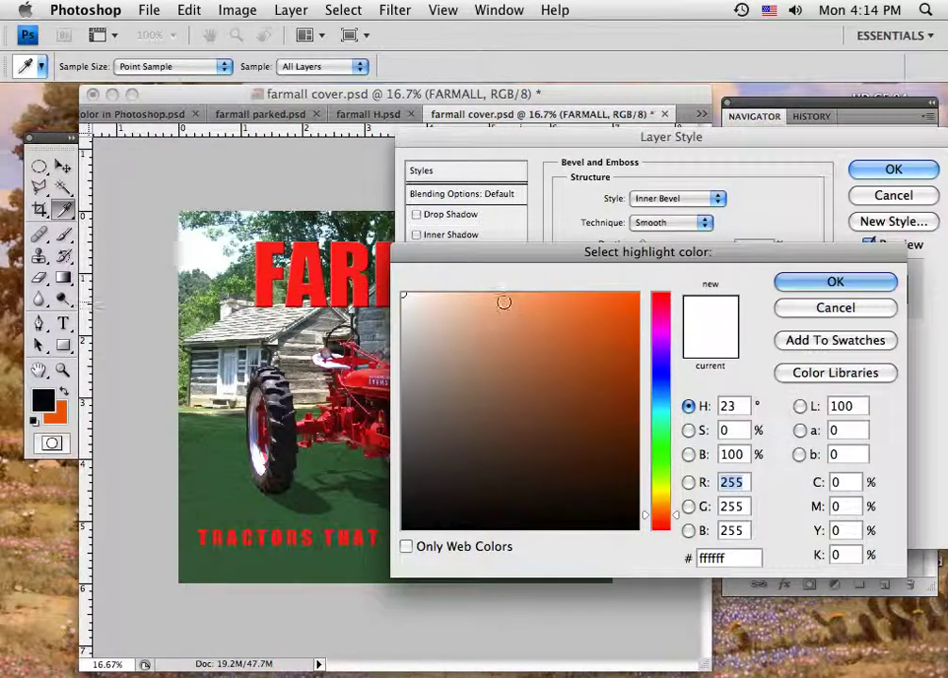
click(487, 302)
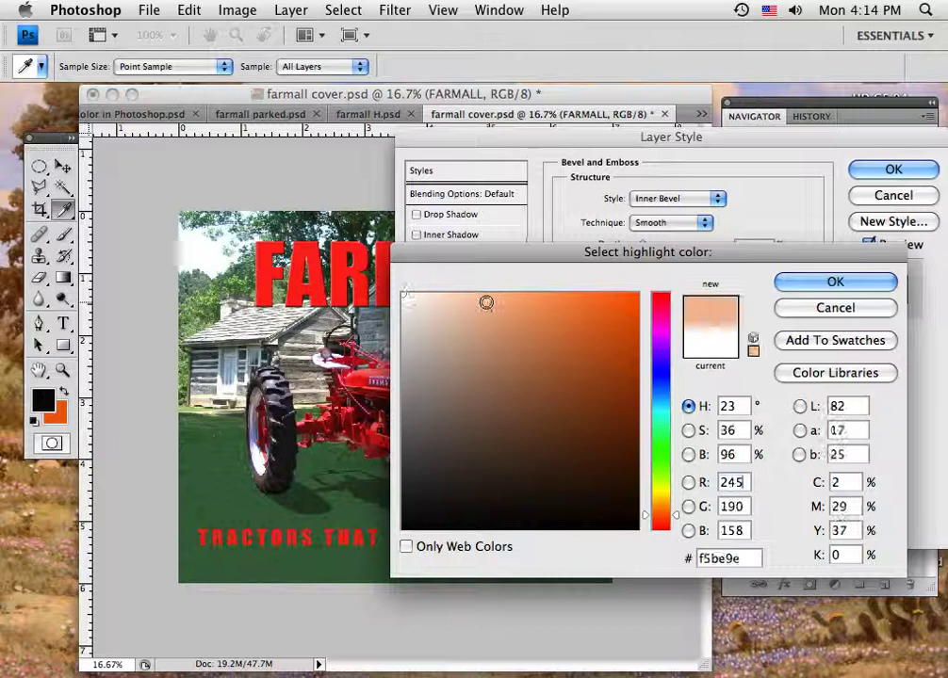
click(835, 282)
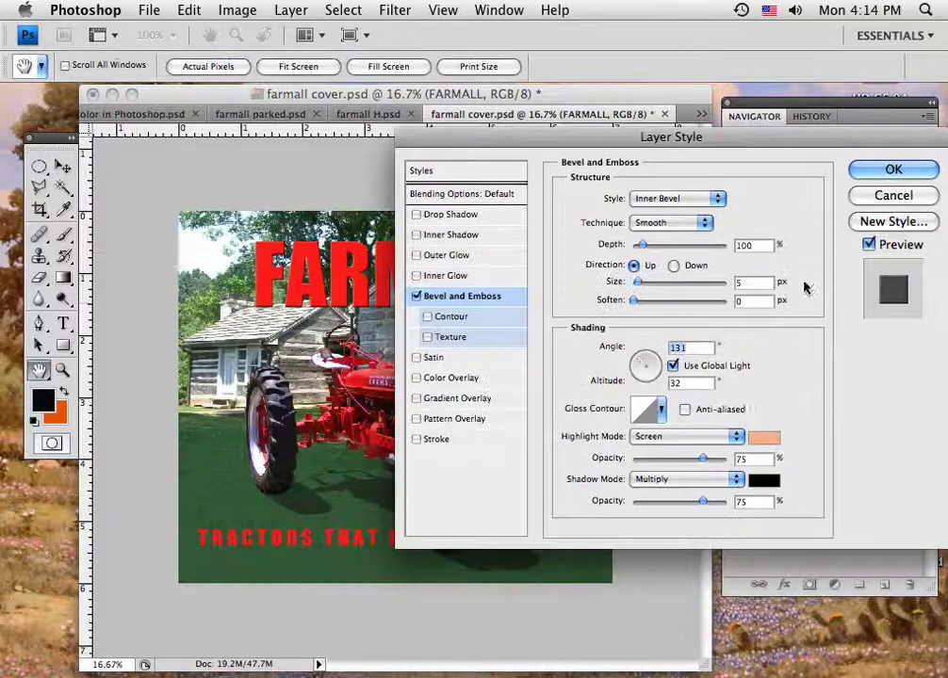
Set the bevel's shadow colour to the dark brown 692a07.
click(762, 482)
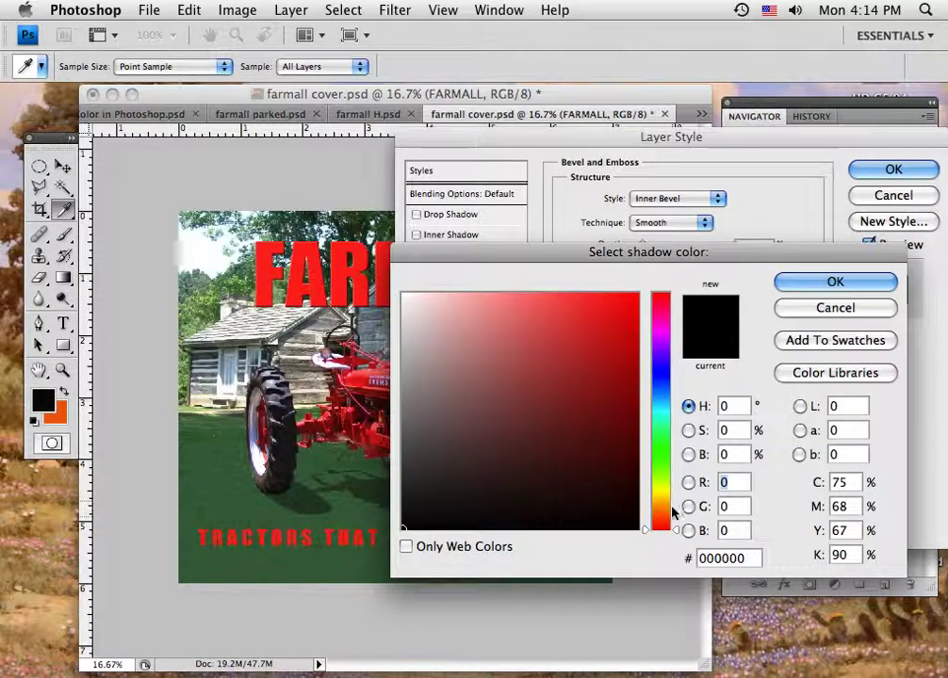
click(665, 516)
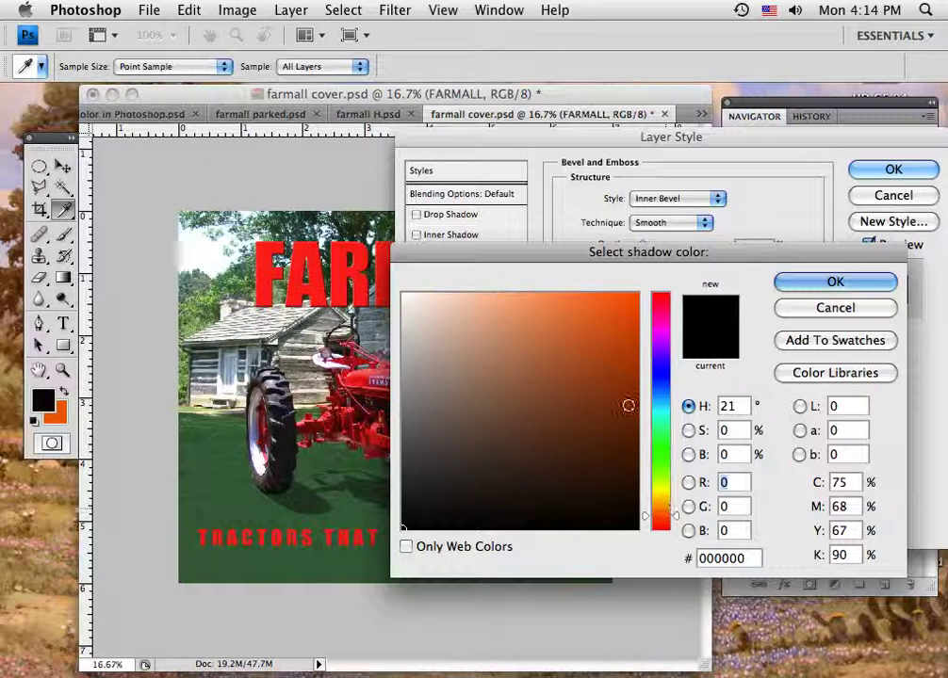
click(623, 432)
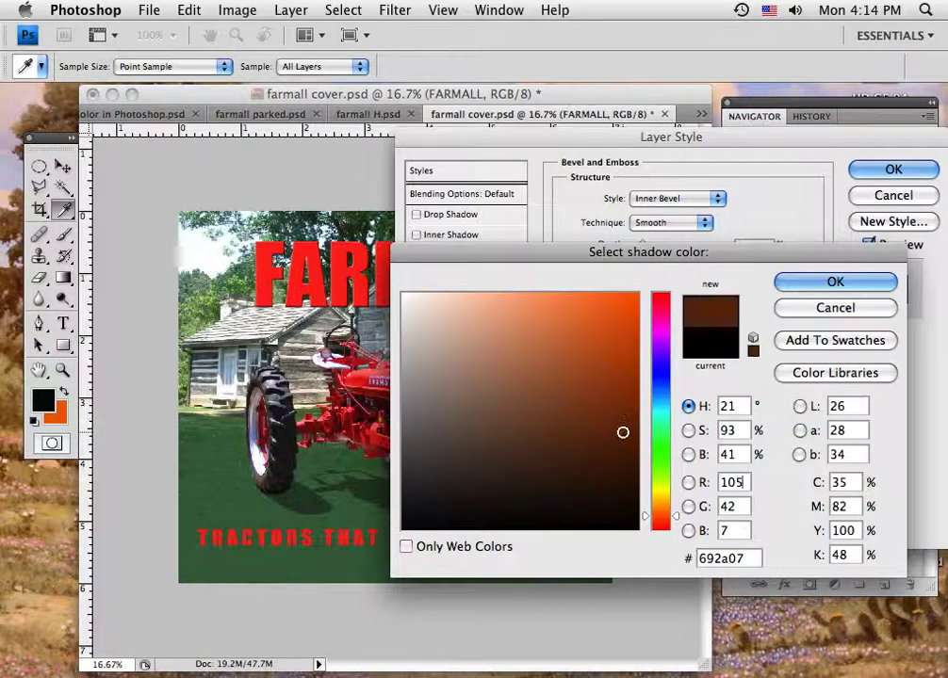
click(779, 285)
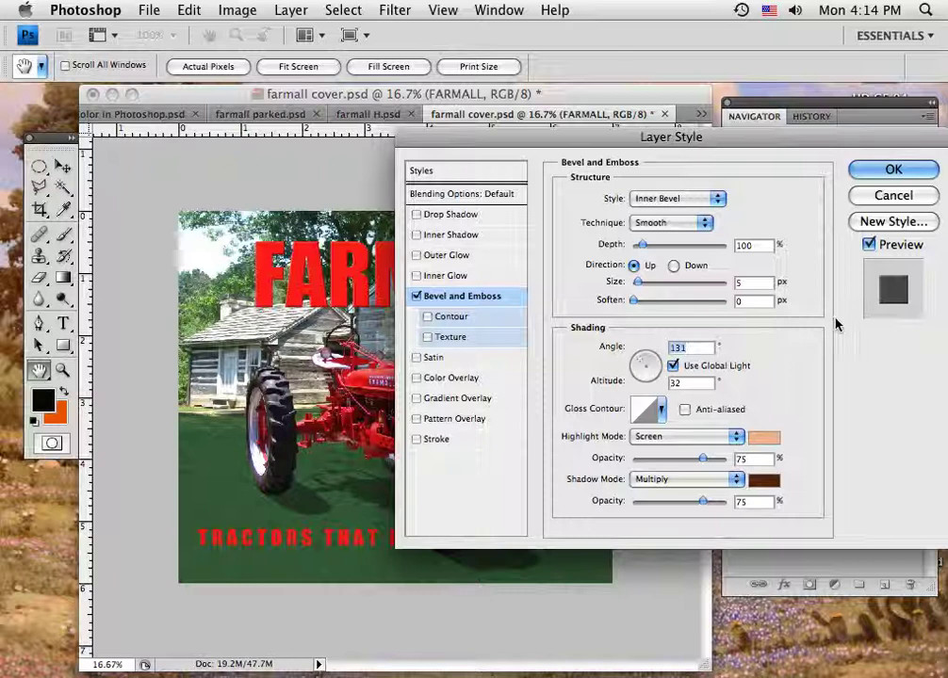
Set the bevel's size to 43 px and its depth to 121%, keeping the FARMALL title in view.
drag(671, 133, 736, 136)
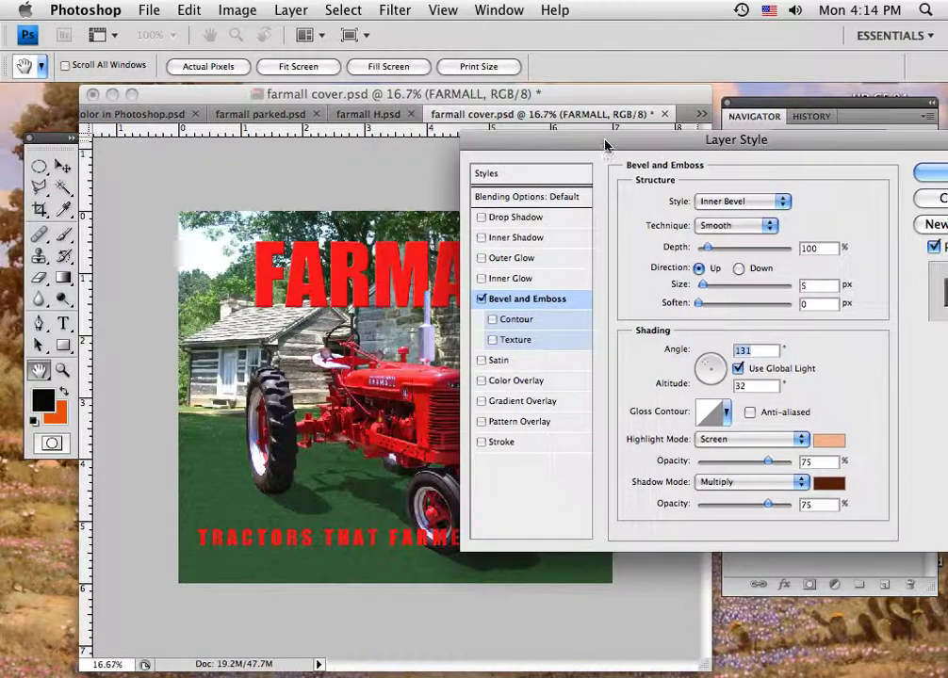
mouse_move(702, 288)
mouse_down()
mouse_move(726, 290)
mouse_move(709, 295)
mouse_move(718, 294)
mouse_up()
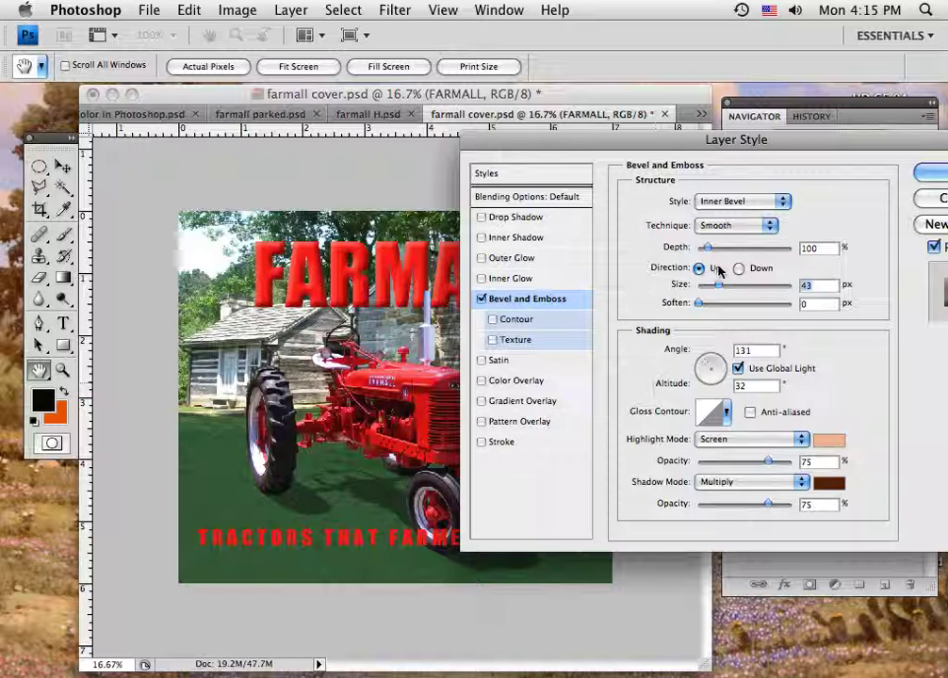
mouse_move(709, 251)
mouse_down()
mouse_move(727, 251)
mouse_move(710, 250)
mouse_up()
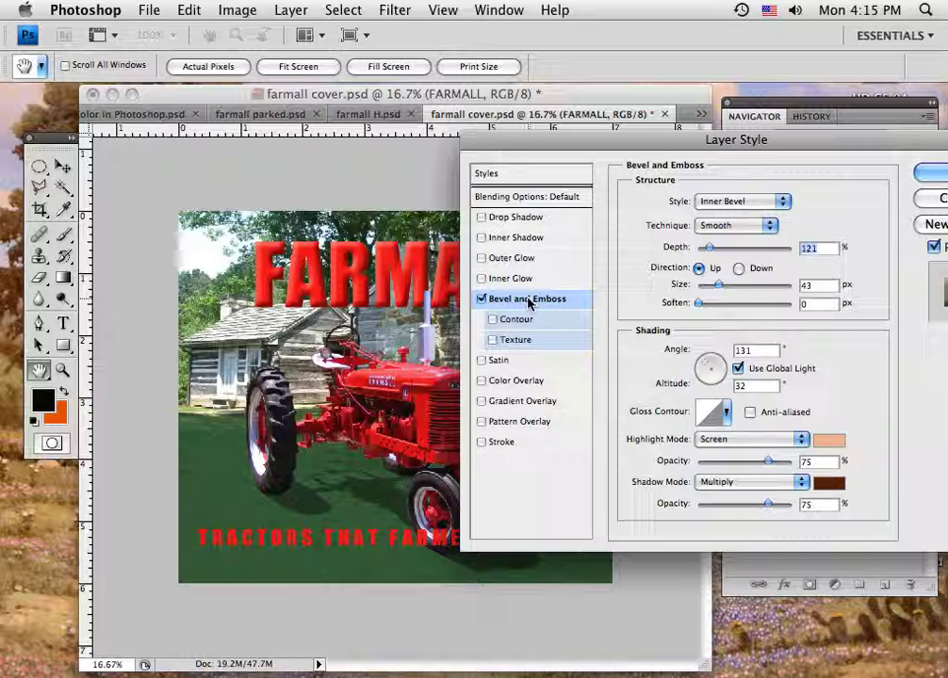
Add a drop shadow to the FARMALL text layer with 14 px distance, 15% spread and 27 px size.
click(513, 220)
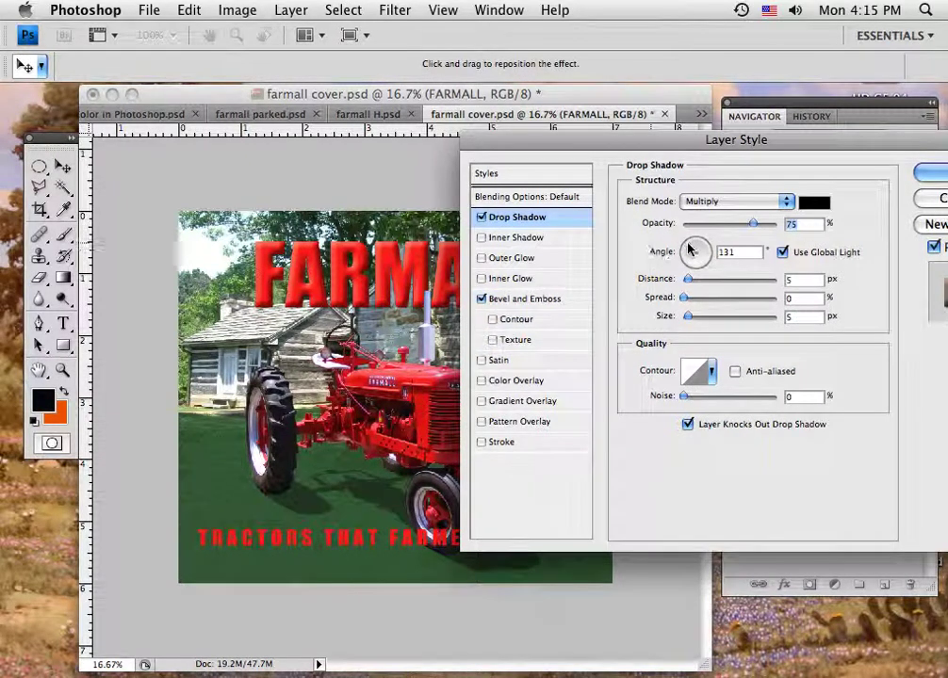
drag(668, 140, 682, 395)
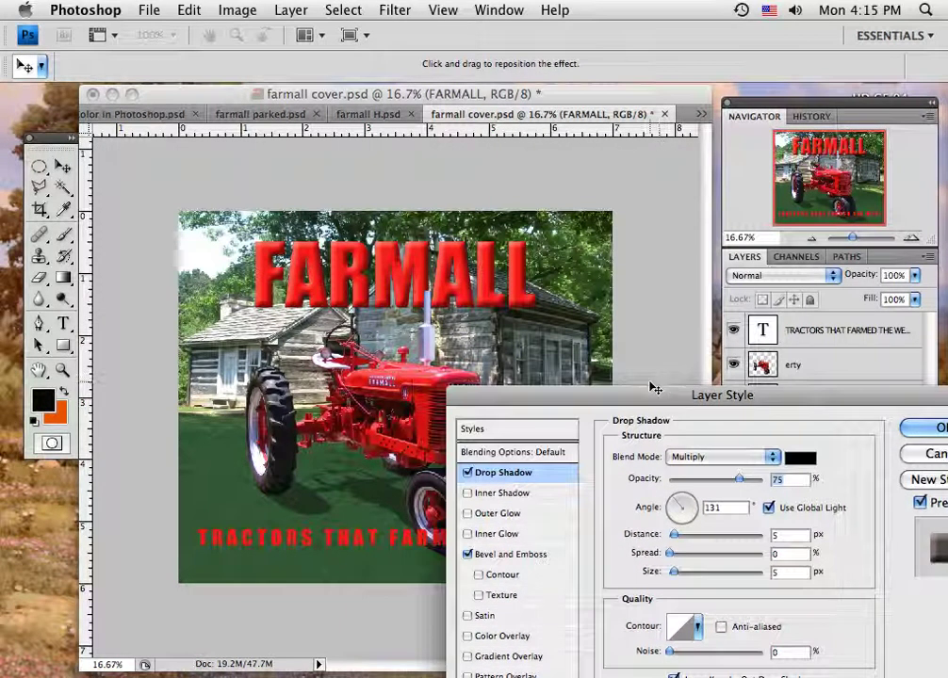
drag(651, 399, 648, 375)
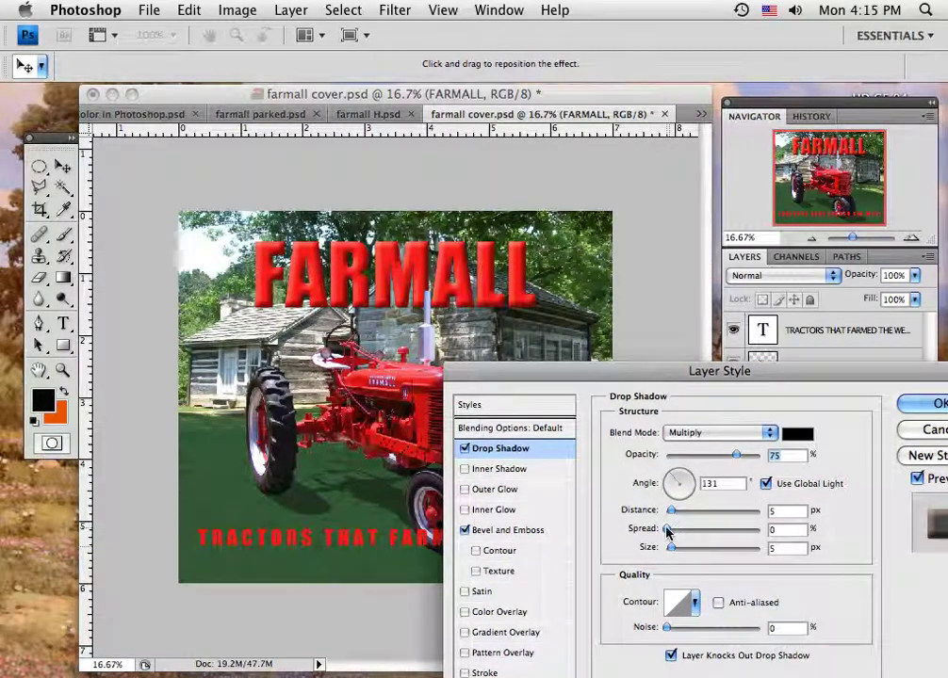
drag(670, 514, 682, 551)
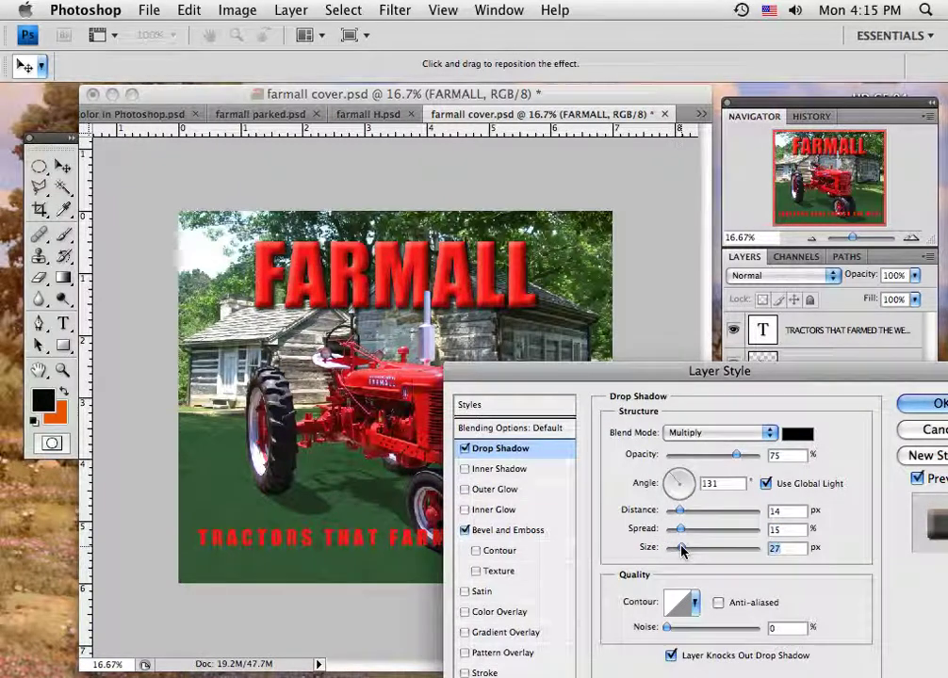
click(928, 403)
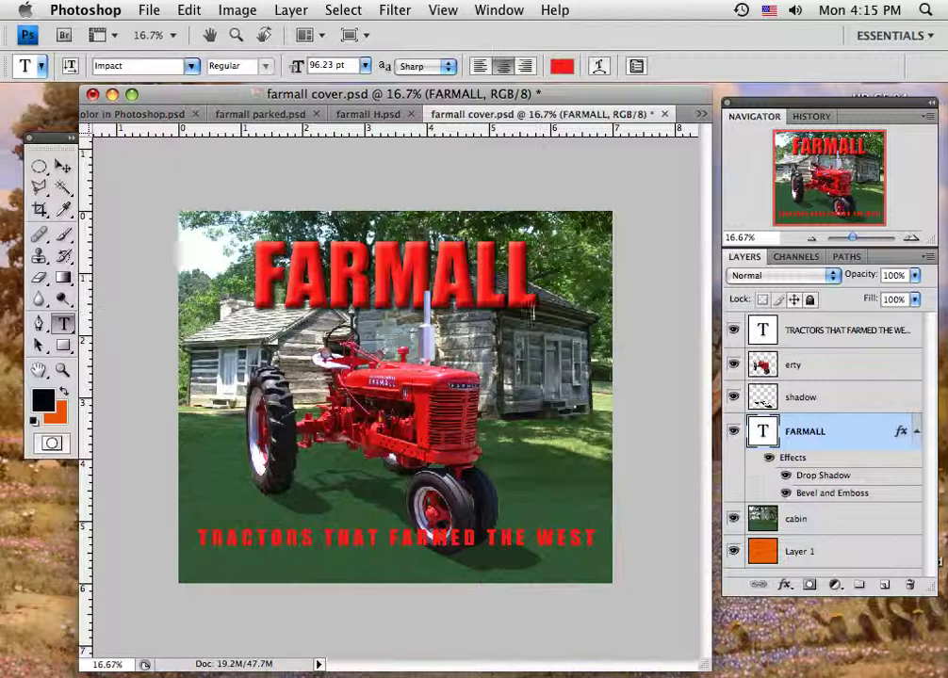
Copy the FARMALL layer's drop shadow effect onto the TRACTORS THAT FARMED THE WEST text layer.
key(v)
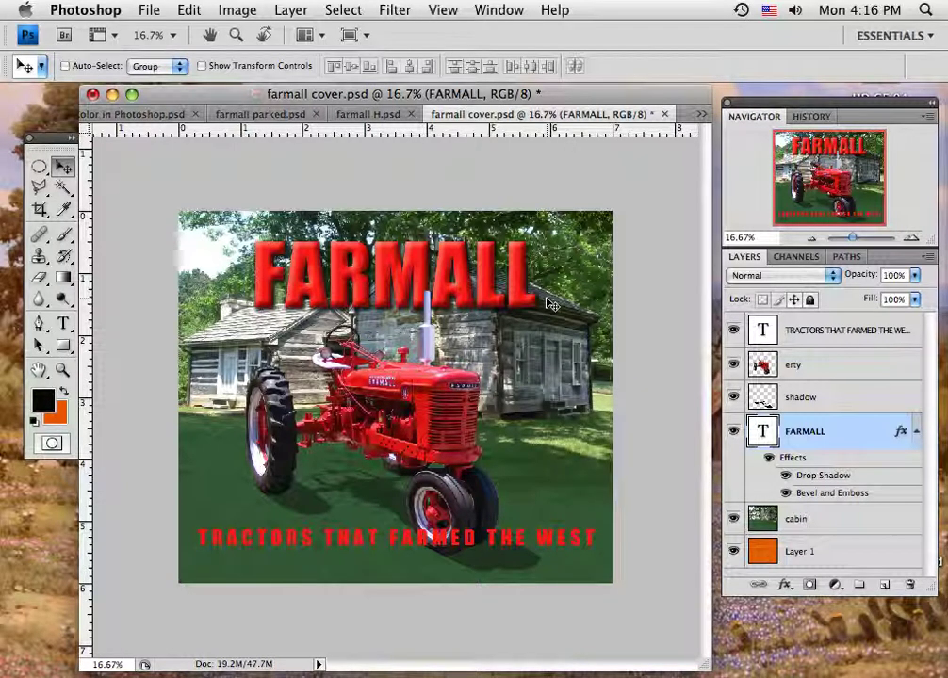
click(784, 587)
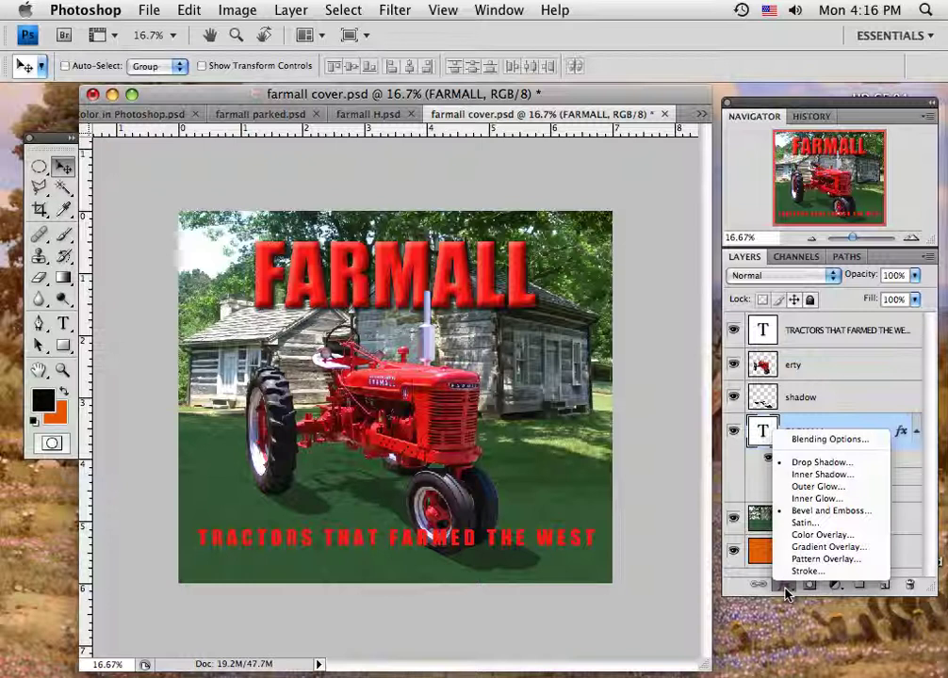
click(785, 590)
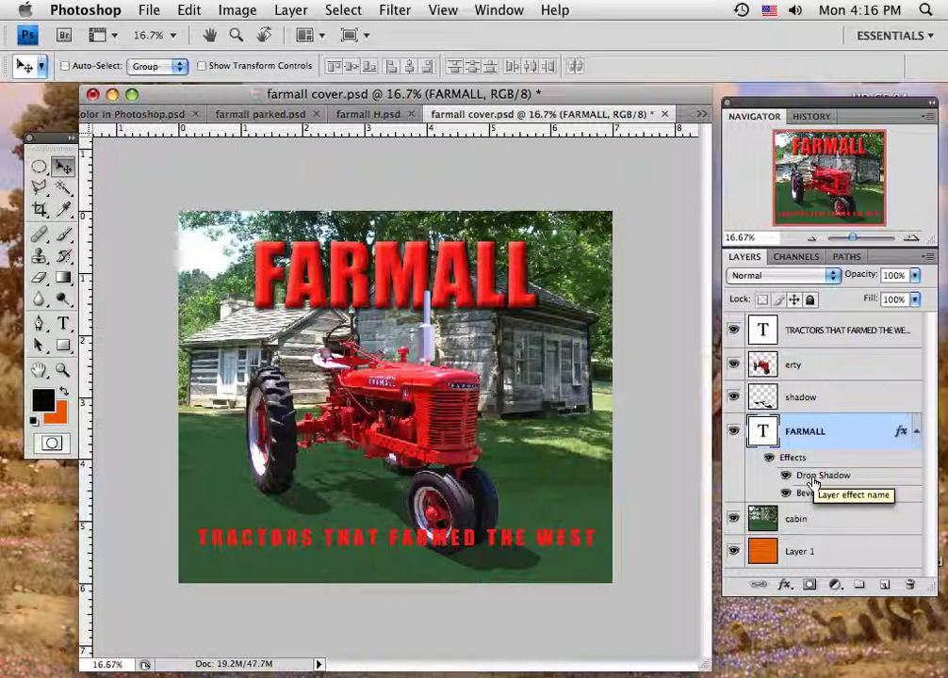
drag(808, 479, 816, 336)
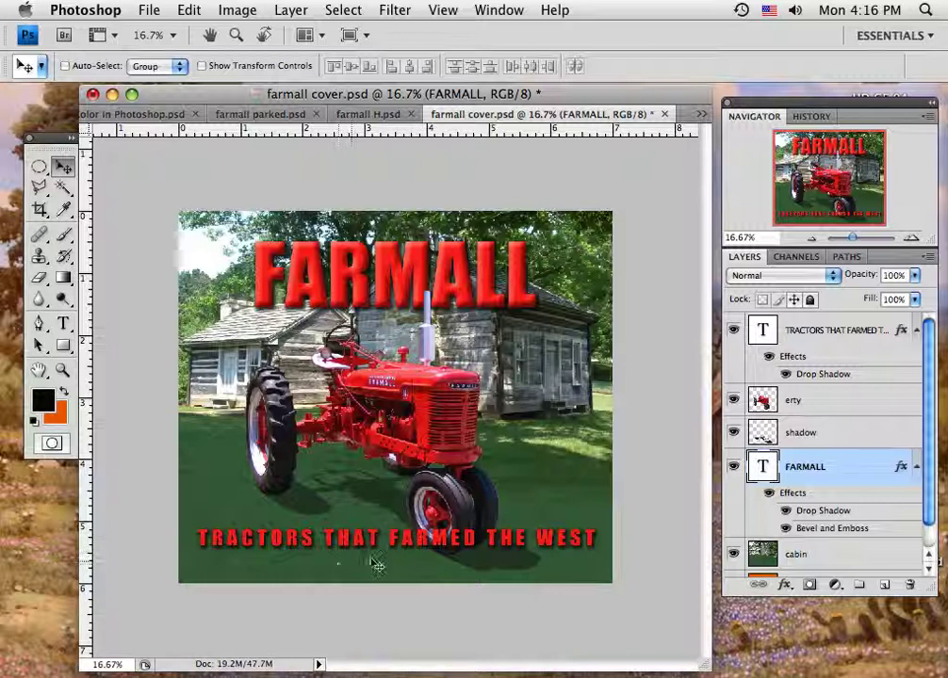
Reduce the size of the TRACTORS THAT FARMED THE WEST layer's drop shadow to 18 px.
click(816, 375)
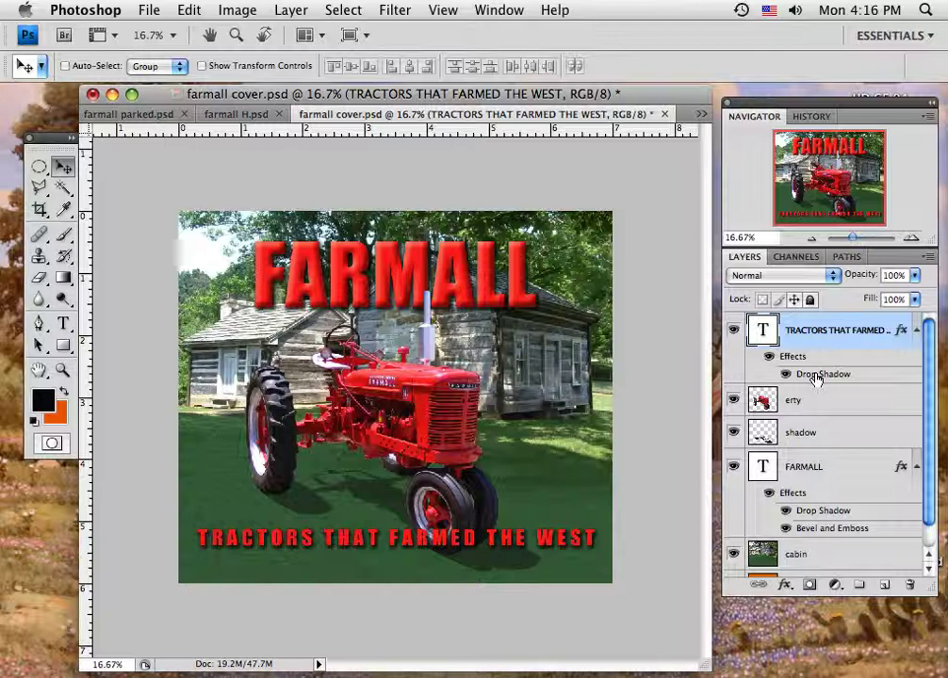
double_click(816, 375)
drag(664, 376, 821, 117)
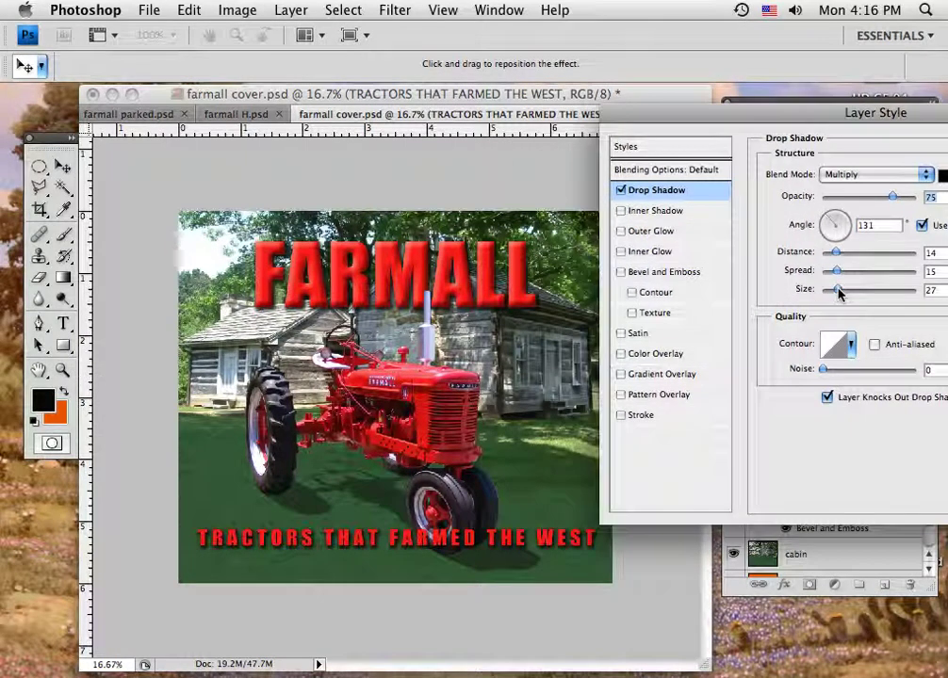
drag(835, 293, 835, 293)
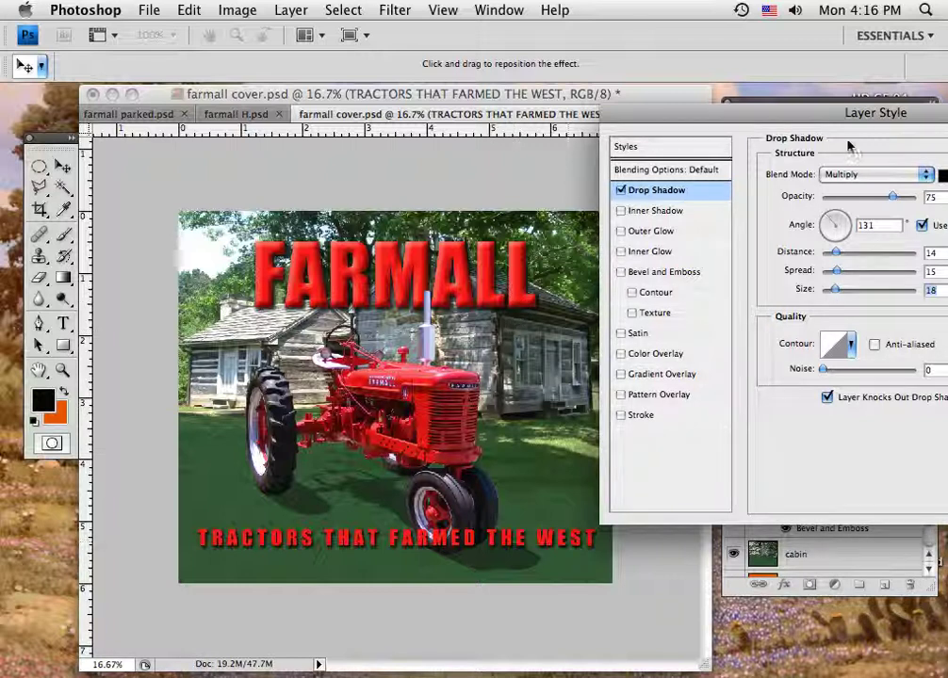
drag(848, 144, 700, 142)
key(Return)
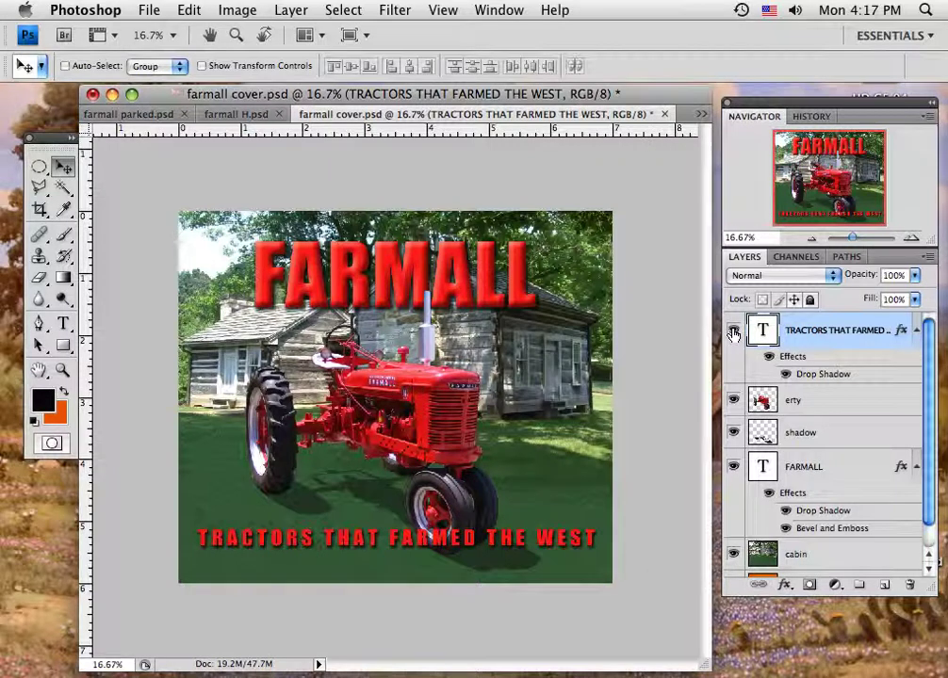
Hide all layers above the cabin, and reveal the tractor, shadow, tagline and FARMALL title one by one to review the composition.
drag(733, 335, 744, 514)
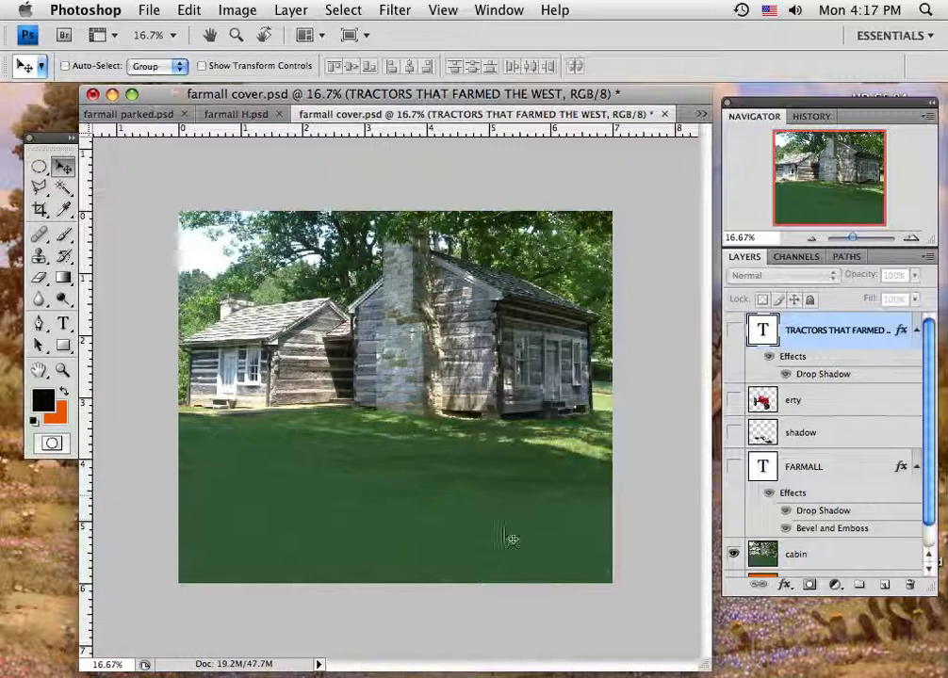
click(734, 400)
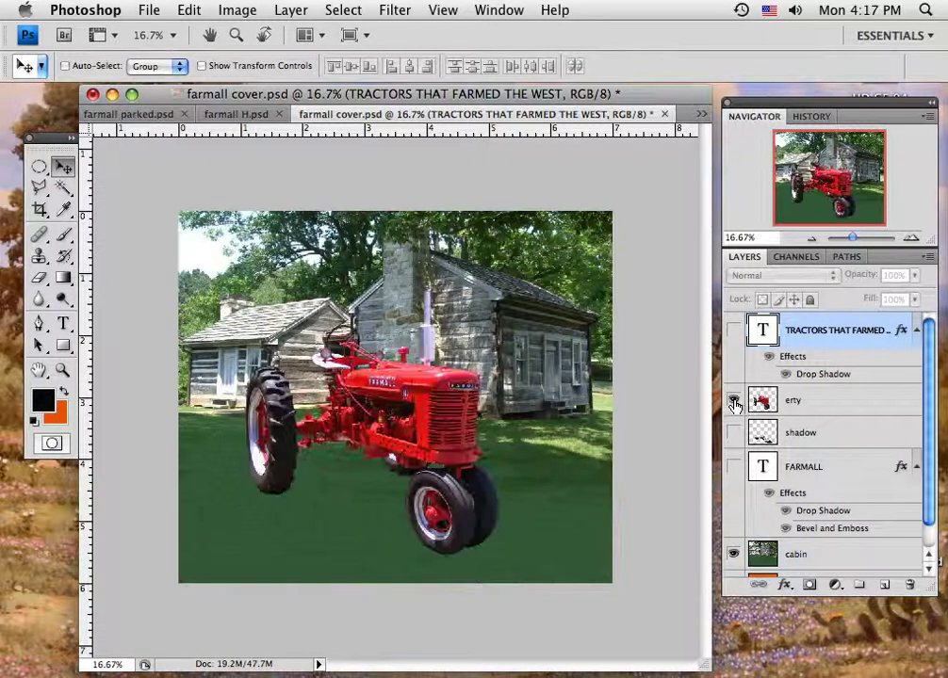
click(734, 432)
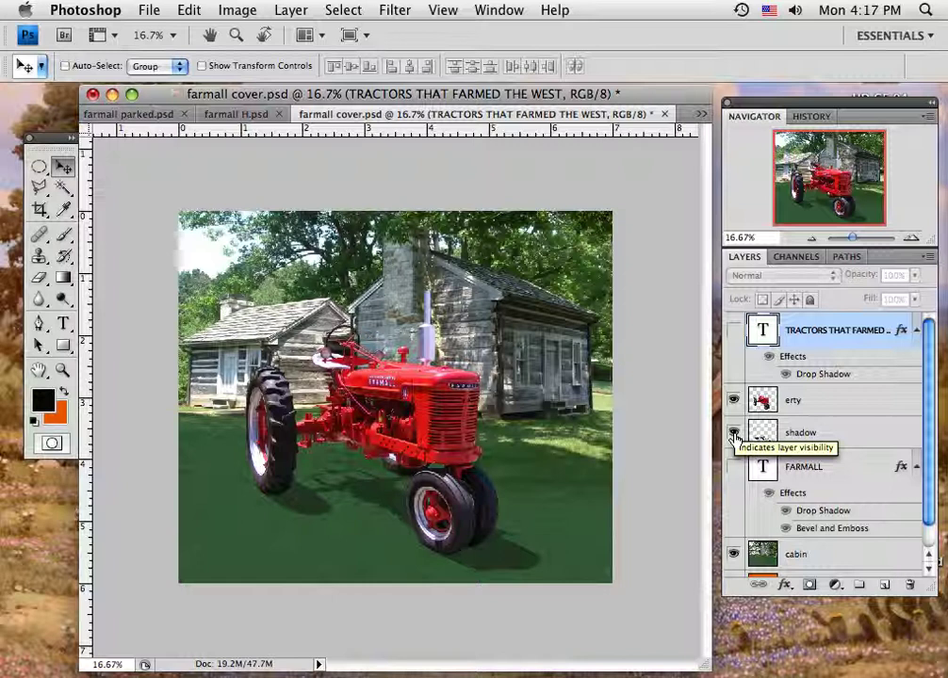
click(736, 332)
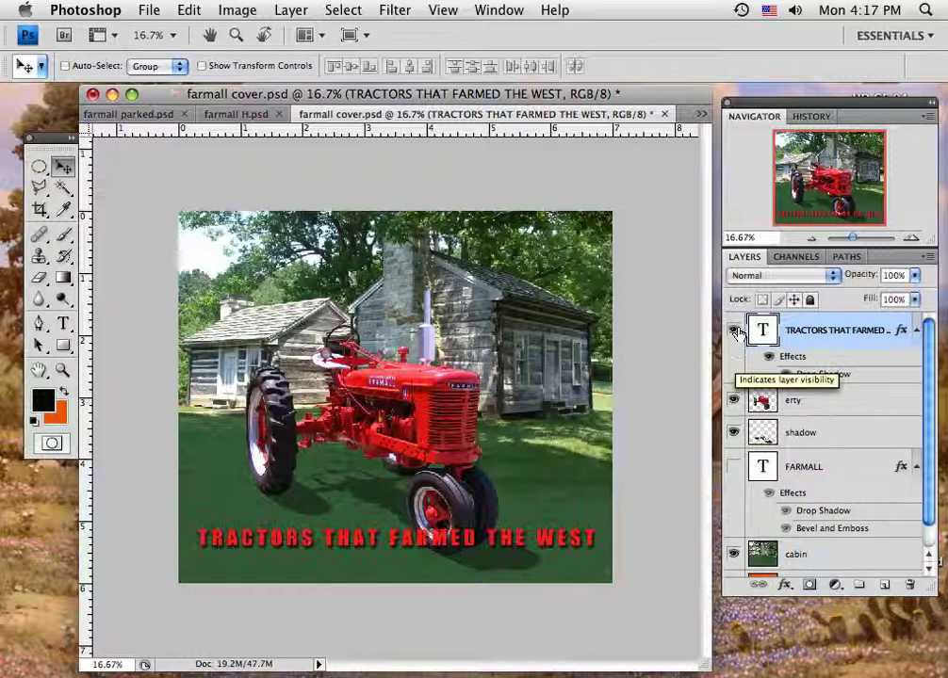
click(736, 468)
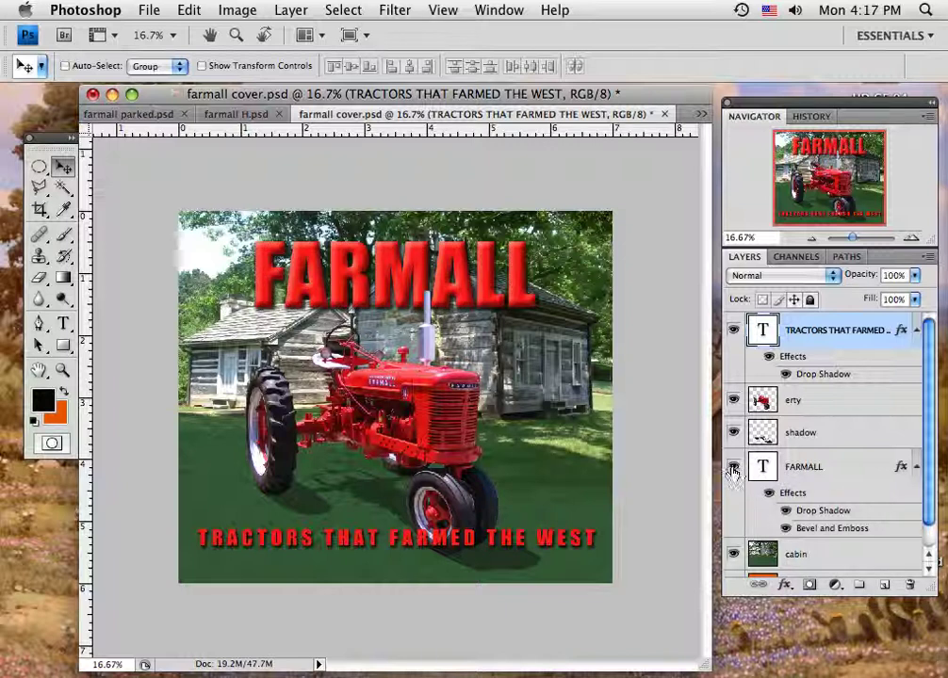